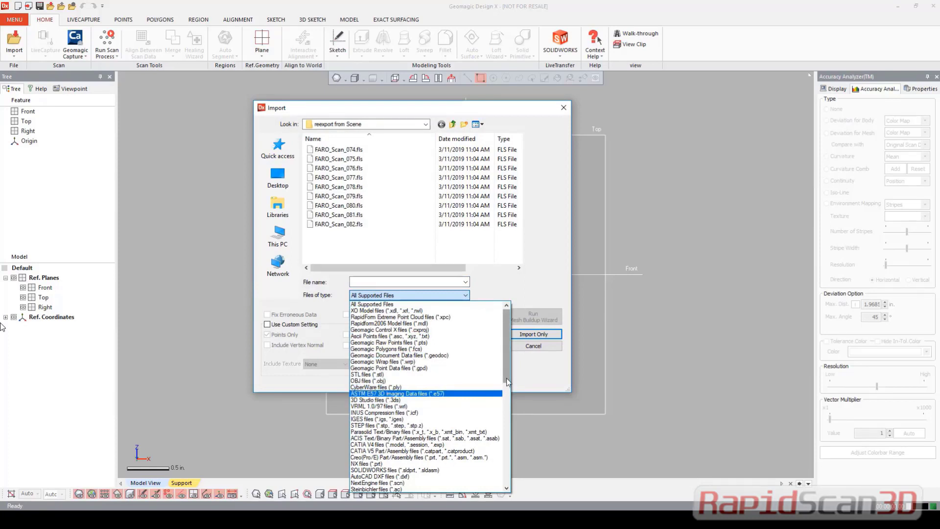
- Import the scan files FARO_Scan_074.fls through FARO_Scan_082.fls without the Mesh Buildup Wizard, using the full scanning range (0)
{"action": "mouse_move", "coordinate": [506, 378]}
{"action": "left_mouse_down"}
{"action": "mouse_move", "coordinate": [510, 485]}
{"action": "mouse_move", "coordinate": [496, 393]}
{"action": "left_mouse_up"}
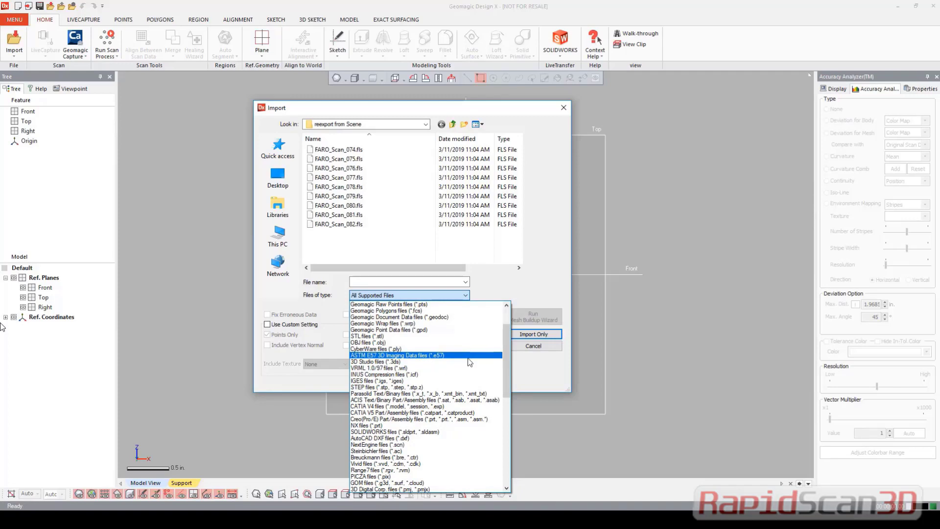
{"action": "left_click", "coordinate": [354, 224]}
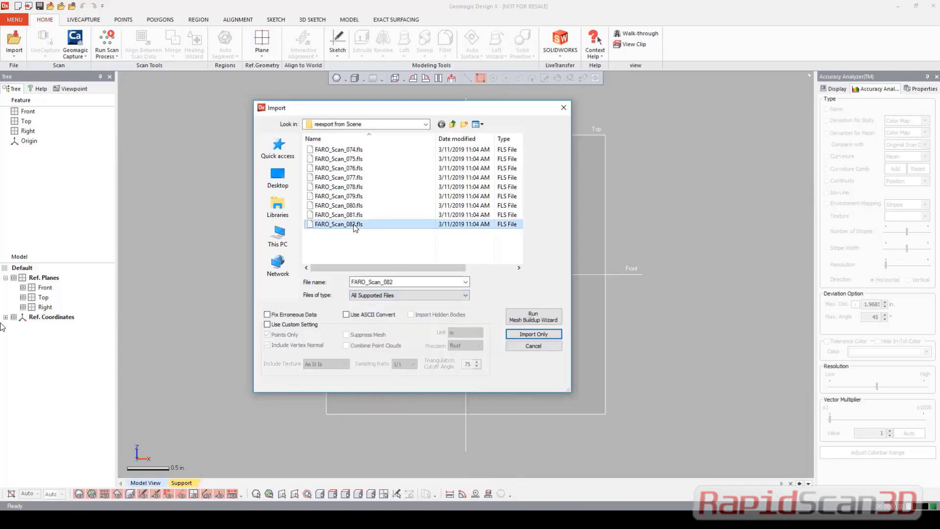
{"action": "left_click", "coordinate": [361, 152], "text": "shift"}
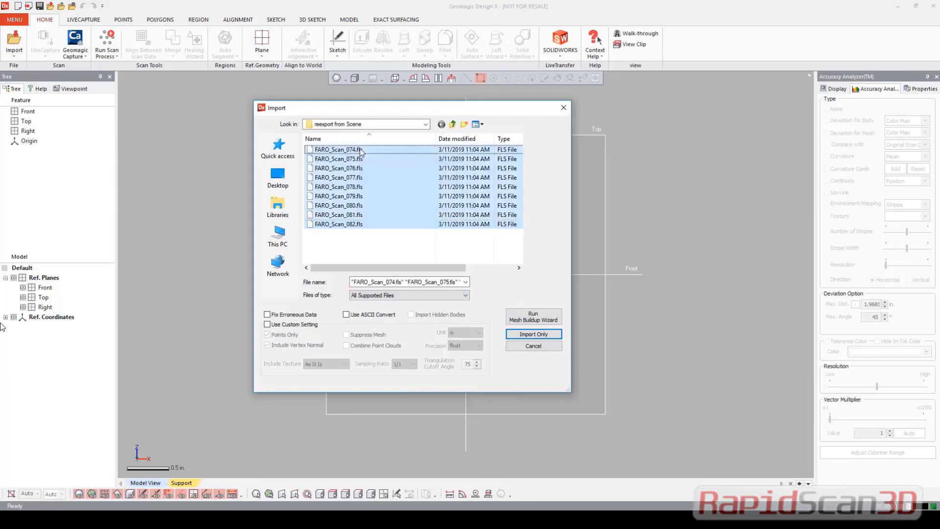
{"action": "left_click", "coordinate": [536, 334]}
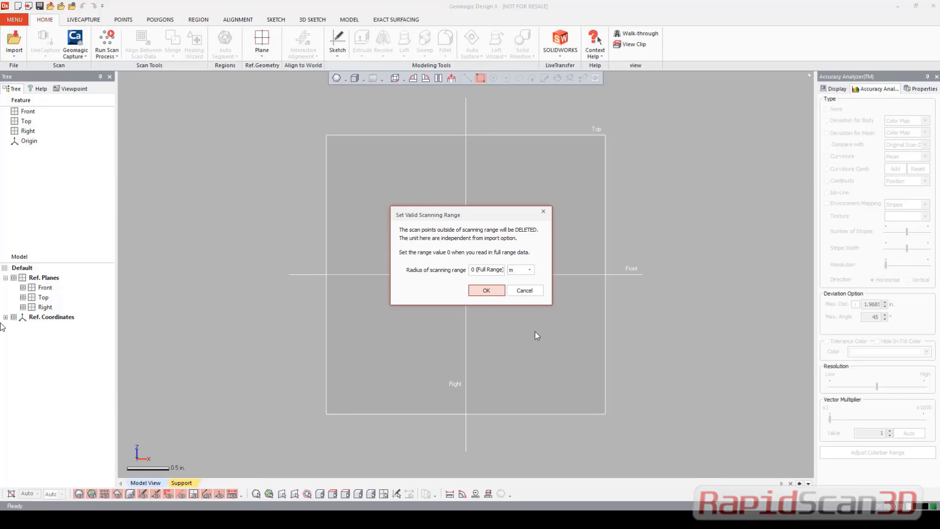
{"action": "left_click", "coordinate": [496, 290]}
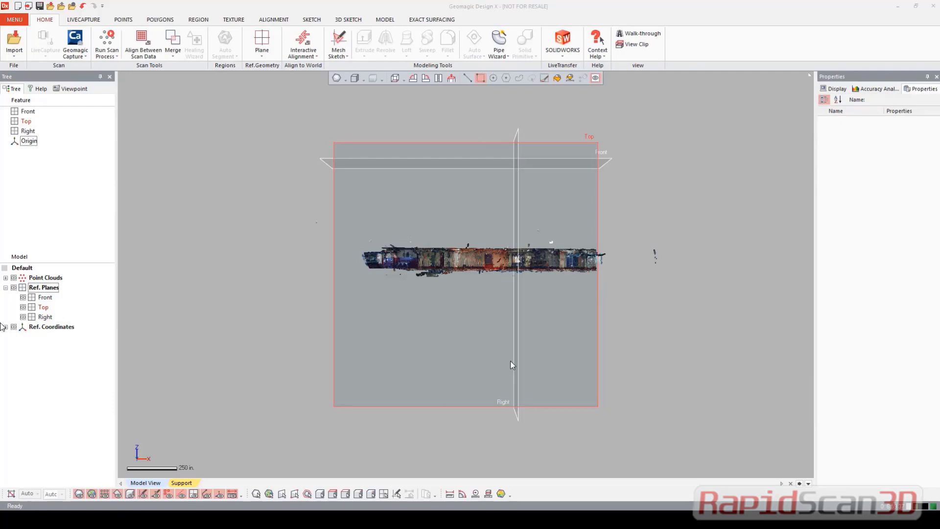
- Combine all nine FARO point clouds into a single point cloud with Remove Overlap Region enabled
{"action": "right_click_drag", "start_coordinate": [400, 320], "coordinate": [385, 341]}
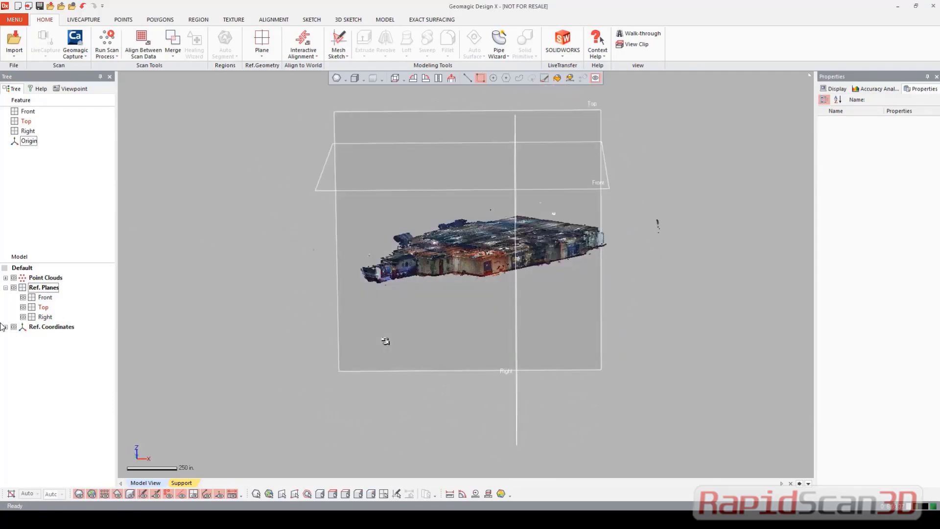
{"action": "left_click", "coordinate": [273, 22]}
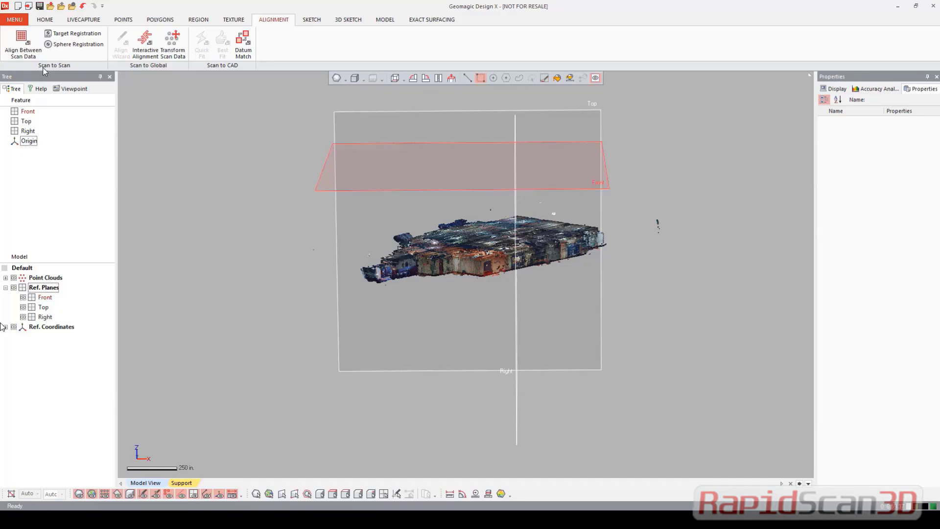
{"action": "left_click", "coordinate": [6, 278]}
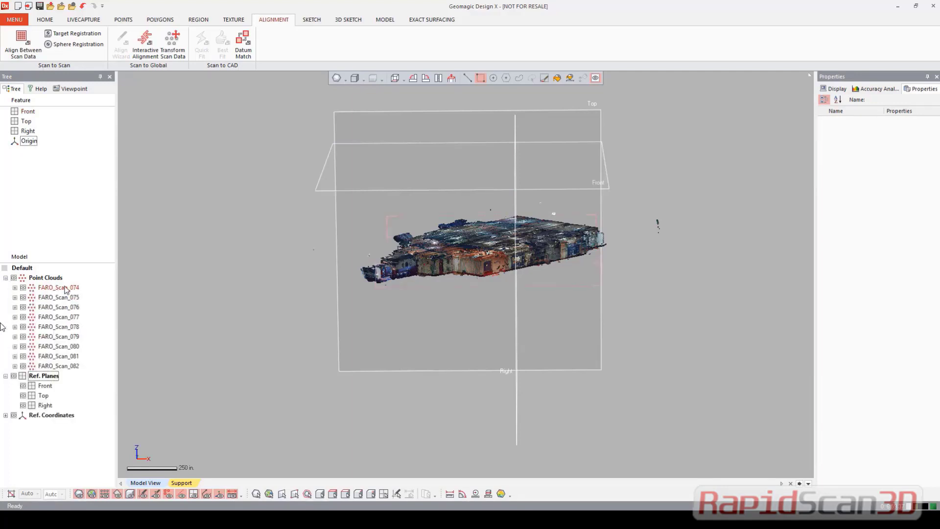
{"action": "left_click", "coordinate": [124, 19]}
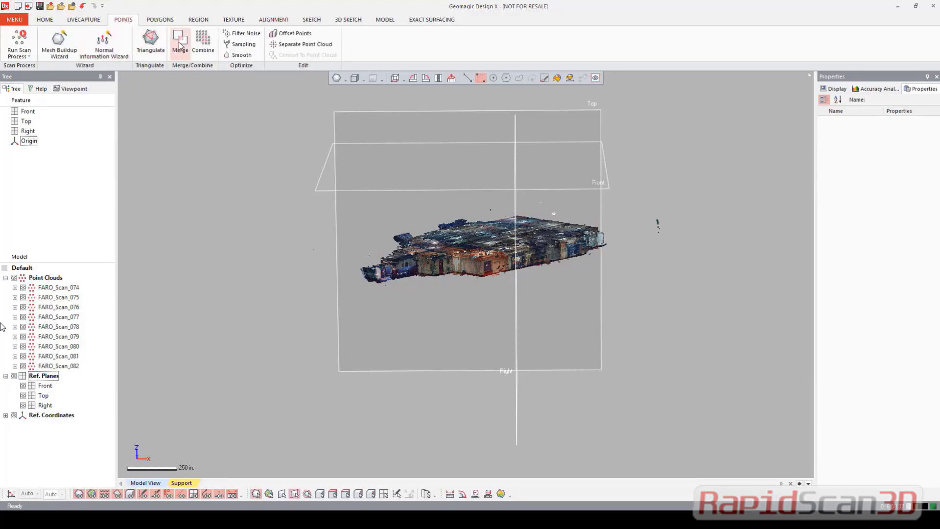
{"action": "left_click", "coordinate": [202, 39]}
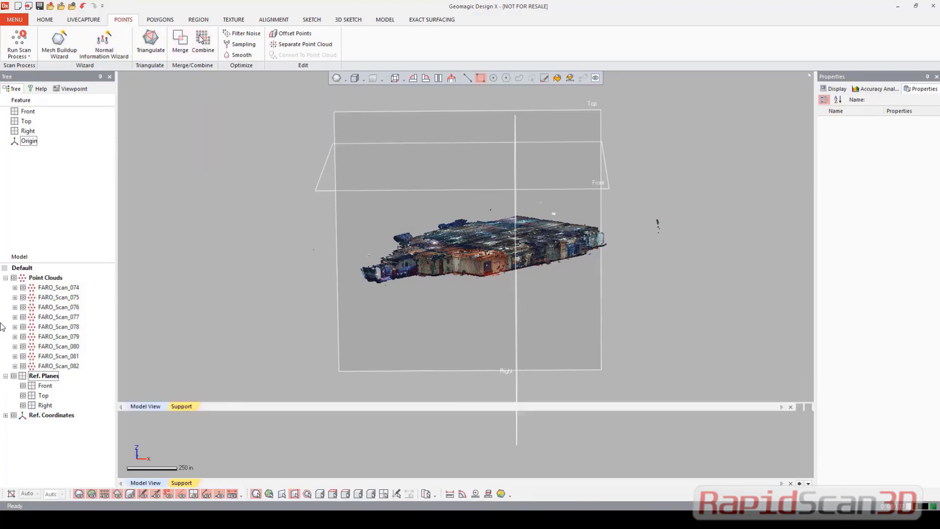
{"action": "left_click", "coordinate": [44, 278]}
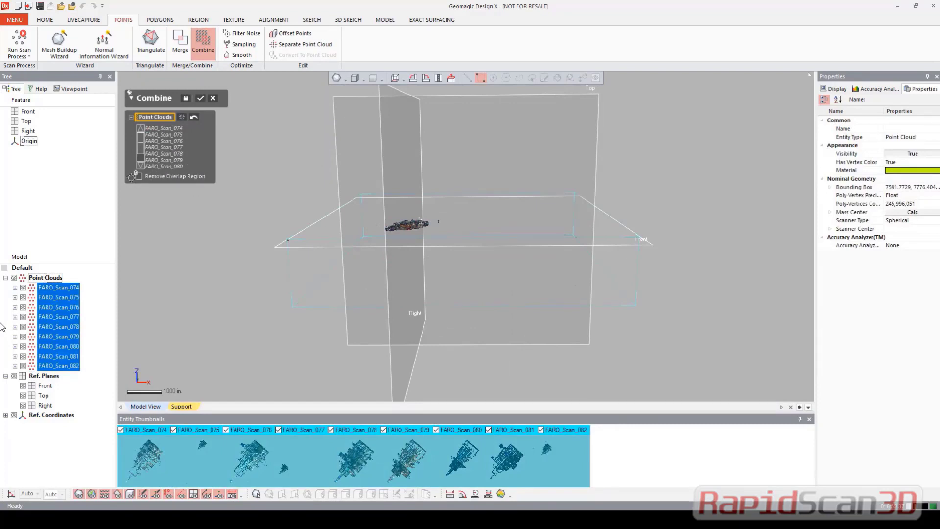
{"action": "left_click", "coordinate": [139, 178]}
{"action": "left_click", "coordinate": [201, 99]}
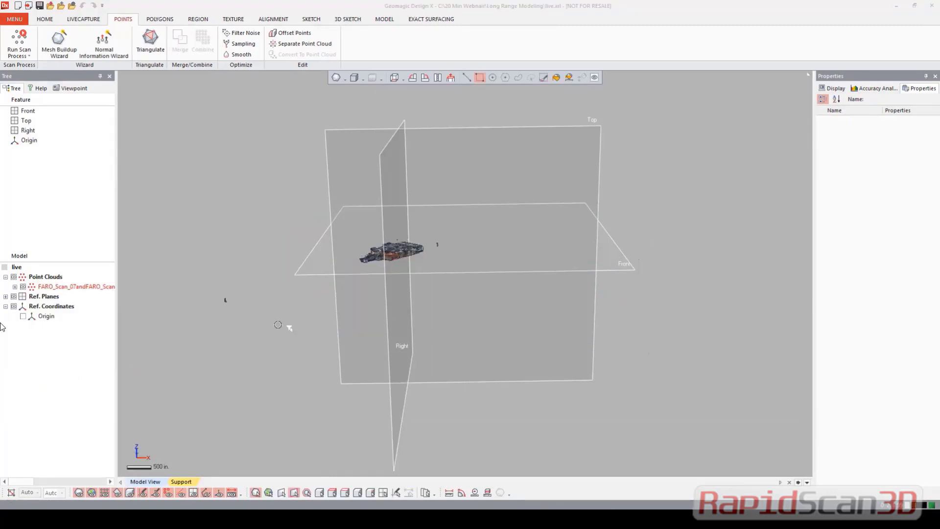
{"action": "left_click", "coordinate": [79, 287]}
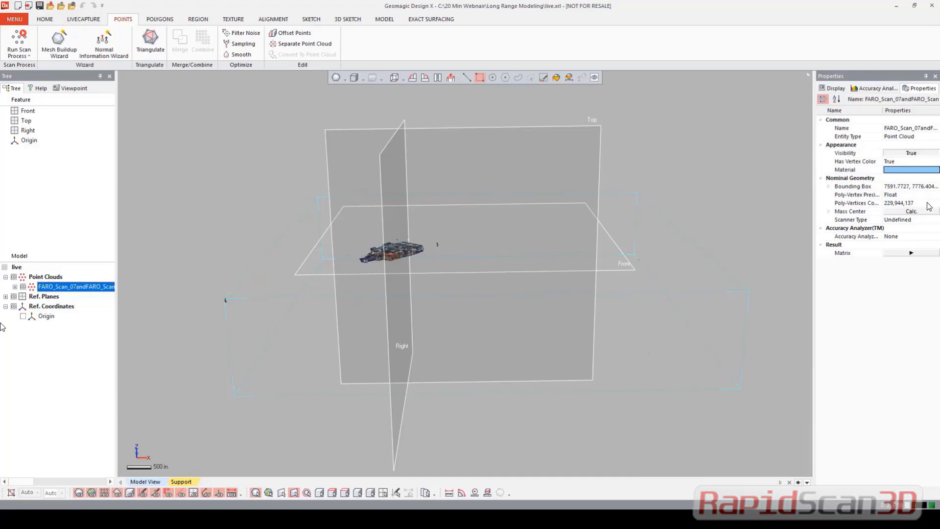
{"action": "right_click_drag", "start_coordinate": [330, 207], "coordinate": [220, 147]}
{"action": "scroll", "coordinate": [338, 357], "scroll_direction": "up", "scroll_amount": 3}
{"action": "left_click", "coordinate": [245, 33]}
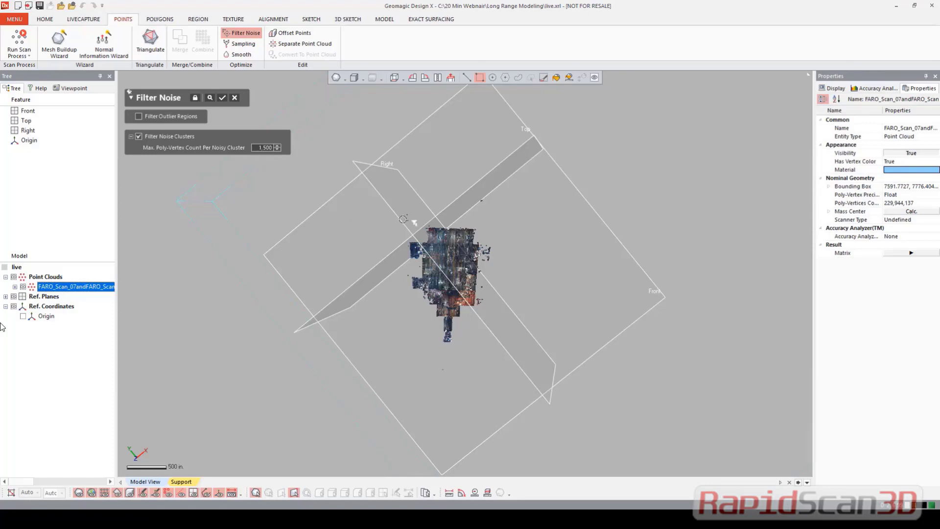
{"action": "scroll", "coordinate": [402, 310], "scroll_direction": "up", "scroll_amount": 2}
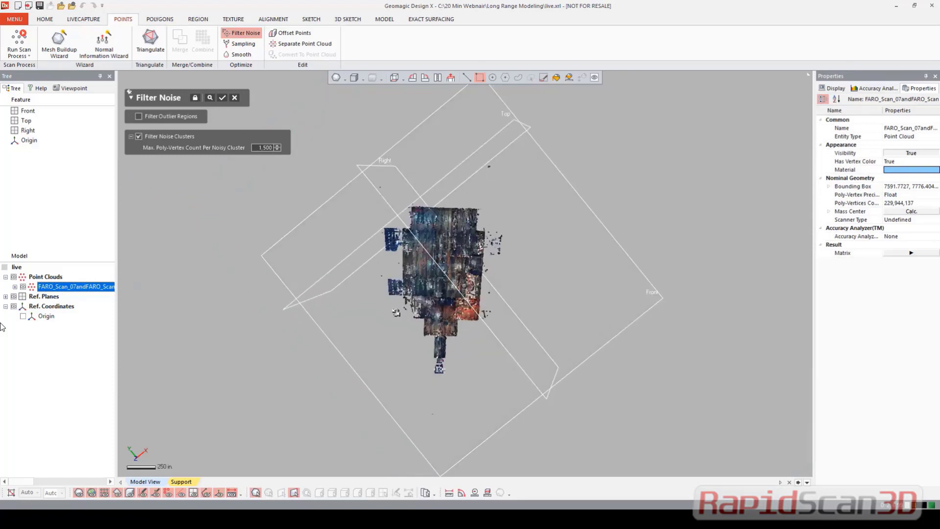
{"action": "scroll", "coordinate": [402, 310], "scroll_direction": "up", "scroll_amount": 2}
{"action": "left_click", "coordinate": [222, 99]}
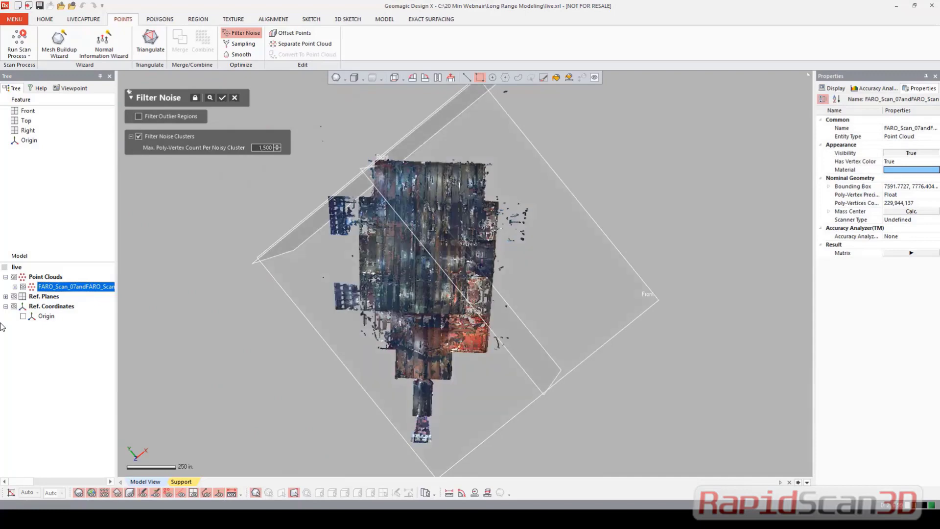
{"action": "left_click", "coordinate": [235, 98]}
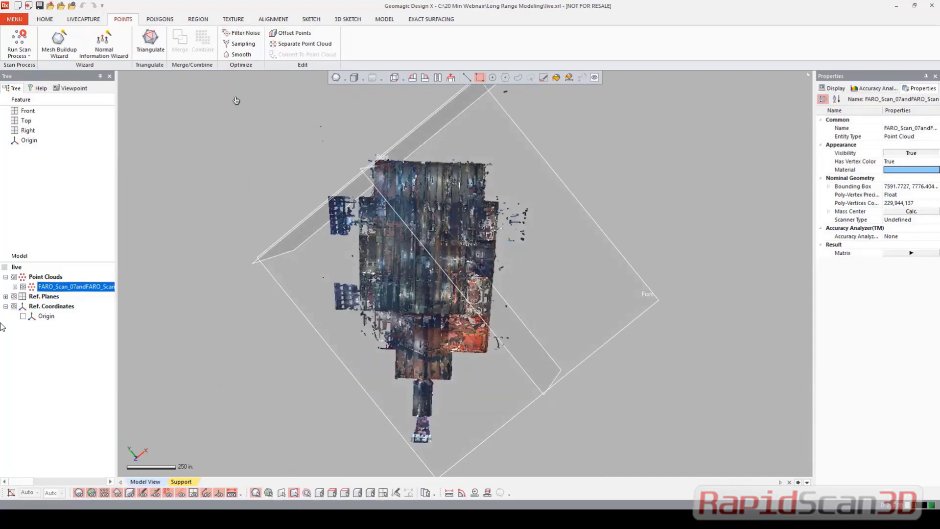
- Hide the reference planes and delete the stray points outside a polygon traced around the main body of the combined point cloud
{"action": "left_click", "coordinate": [14, 296]}
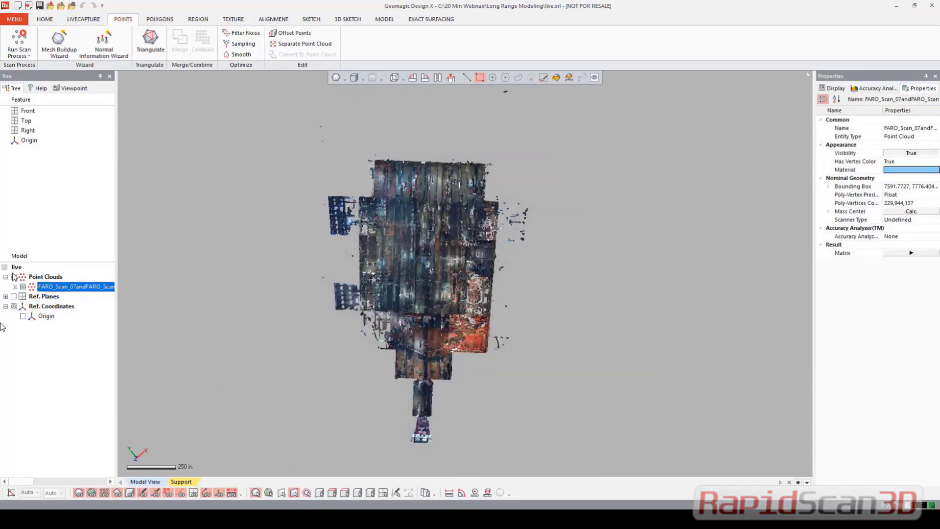
{"action": "left_click", "coordinate": [506, 77]}
{"action": "left_click", "coordinate": [355, 138]}
{"action": "left_click", "coordinate": [358, 347]}
{"action": "left_click", "coordinate": [380, 461]}
{"action": "left_click", "coordinate": [433, 464]}
{"action": "left_click", "coordinate": [472, 442]}
{"action": "left_click", "coordinate": [485, 409]}
{"action": "left_click", "coordinate": [491, 358]}
{"action": "left_click", "coordinate": [508, 149]}
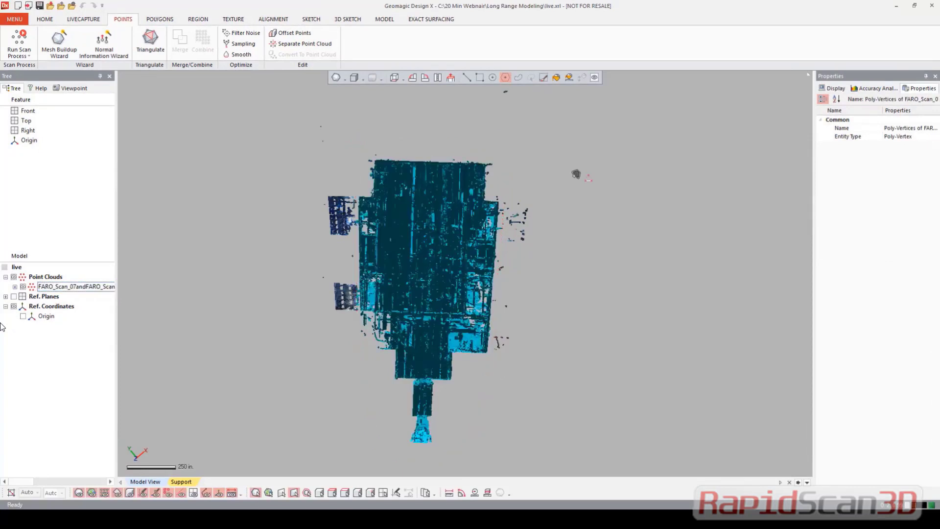
{"action": "right_click", "coordinate": [575, 175]}
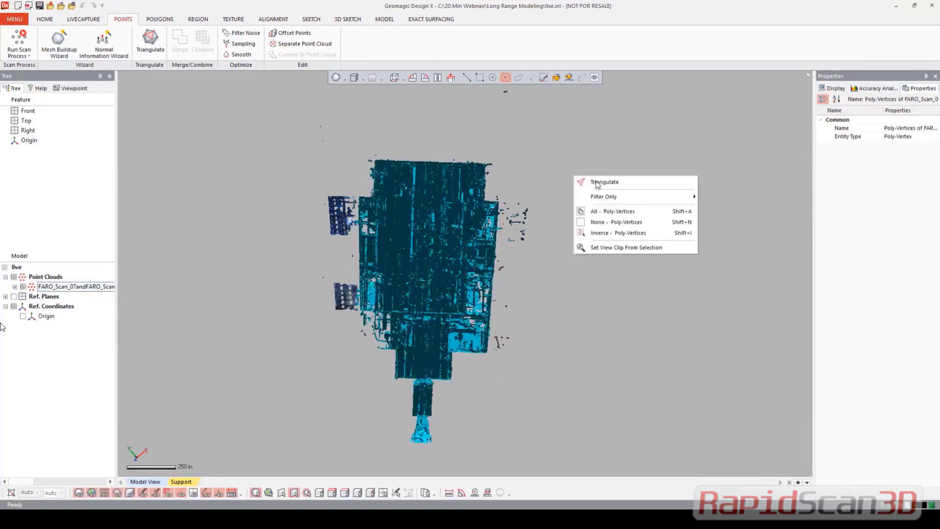
{"action": "left_click", "coordinate": [627, 233]}
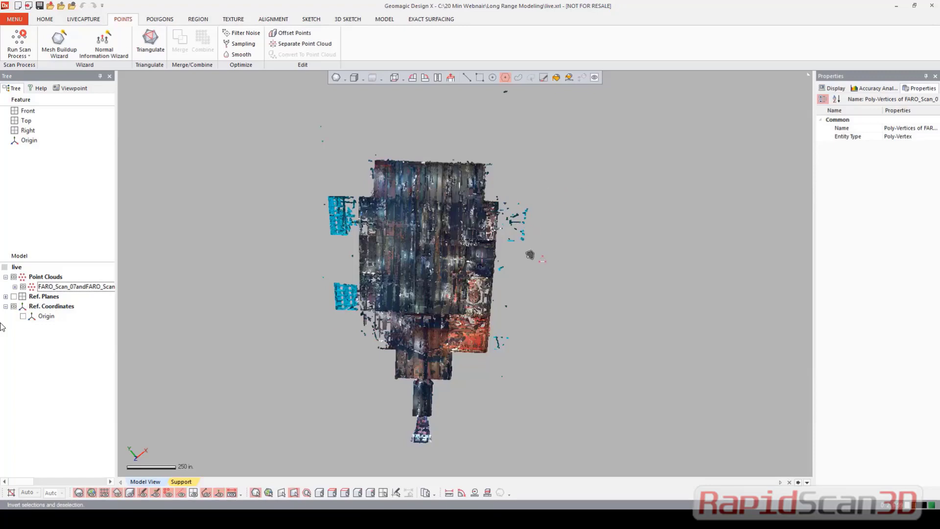
{"action": "key", "text": "Delete"}
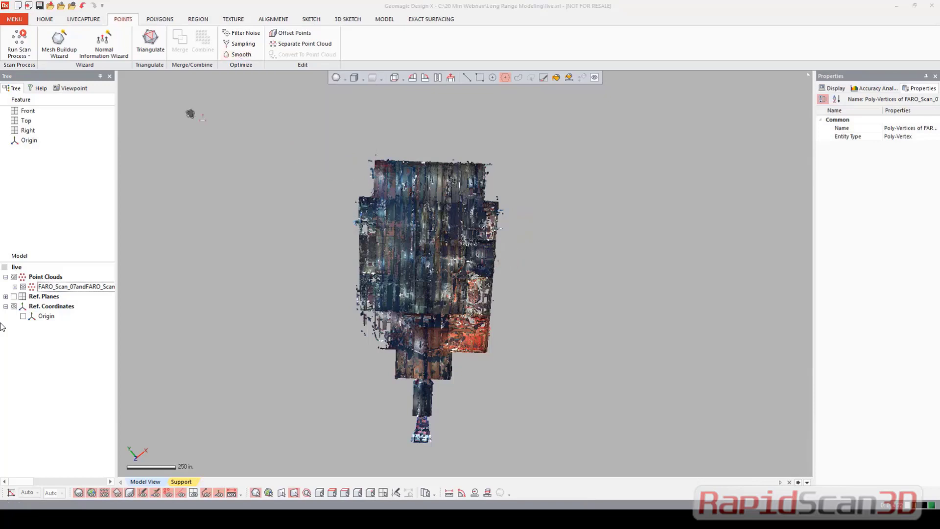
- Sample the point cloud by Uniform Distance with a 0.5 in average distance between poly-vertices and Preserve Boundary on
{"action": "left_click", "coordinate": [244, 33]}
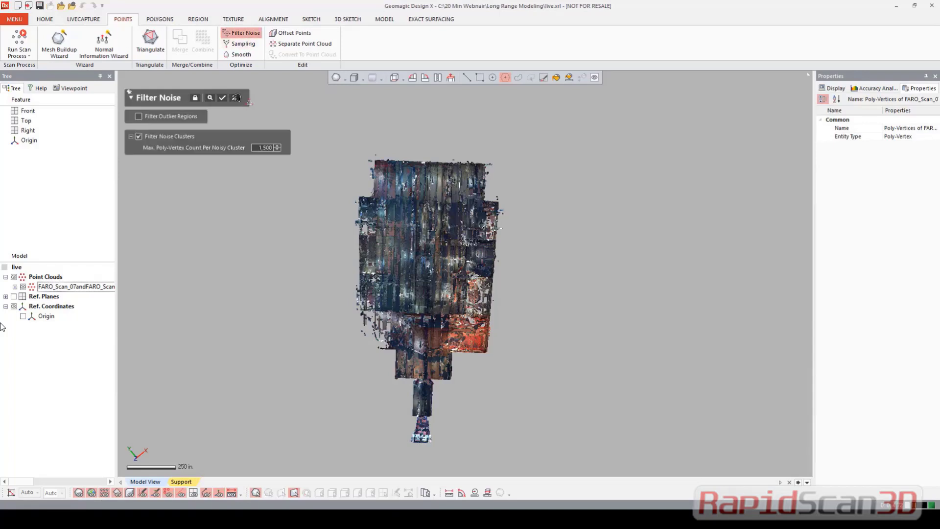
{"action": "left_click", "coordinate": [234, 97]}
{"action": "left_click", "coordinate": [237, 45]}
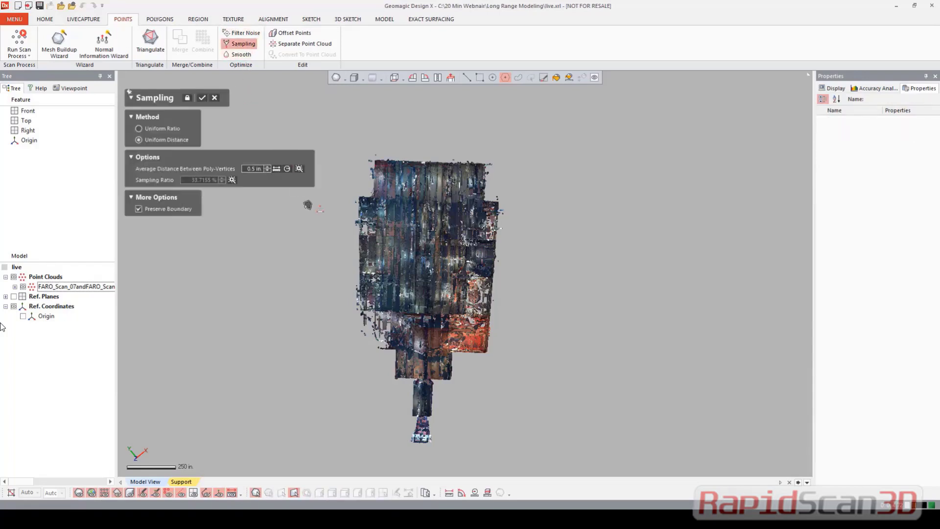
{"action": "left_click", "coordinate": [139, 128]}
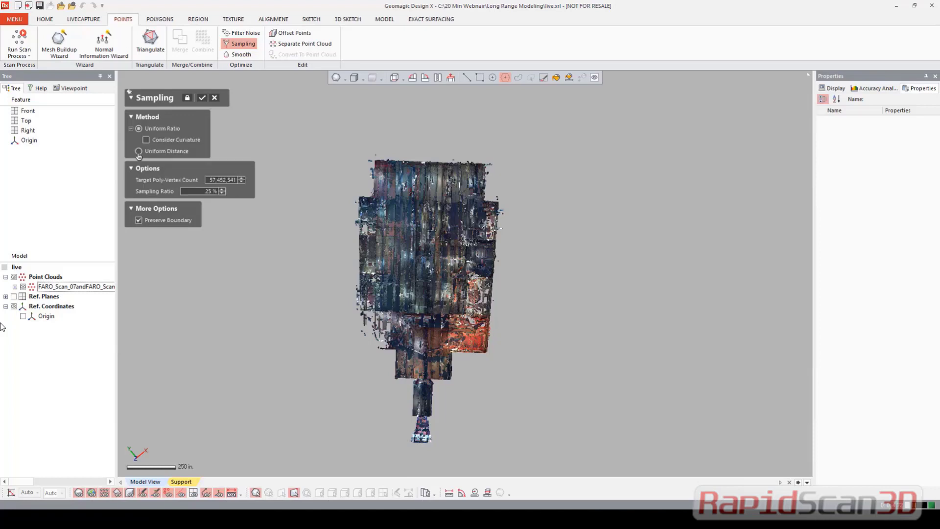
{"action": "left_click", "coordinate": [139, 152]}
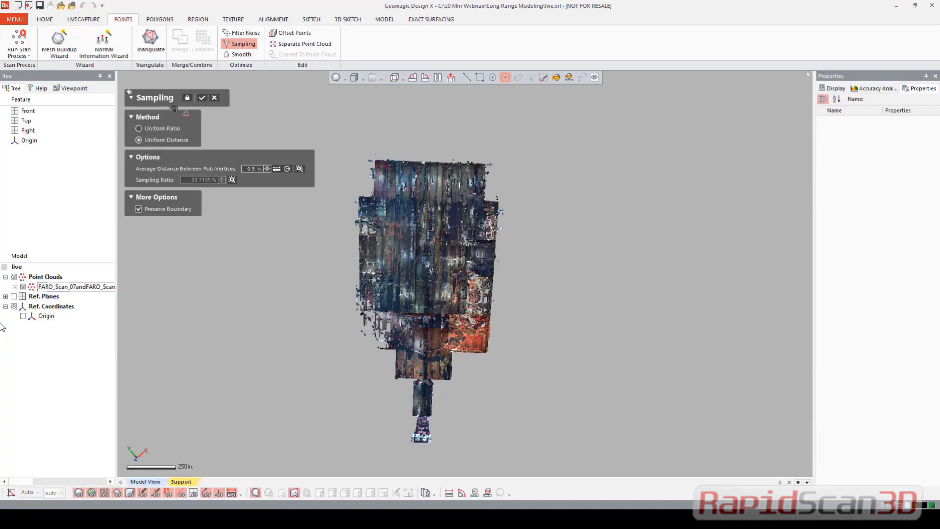
{"action": "left_click", "coordinate": [202, 99]}
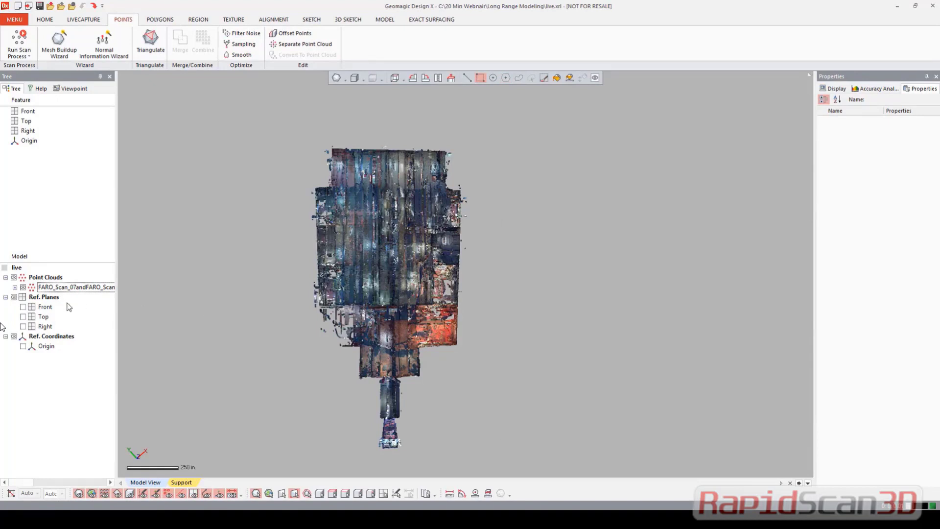
- In a side view, select the lower part of the sampled point cloud, set a view clip from it, and clear the selection
{"action": "left_click", "coordinate": [73, 287]}
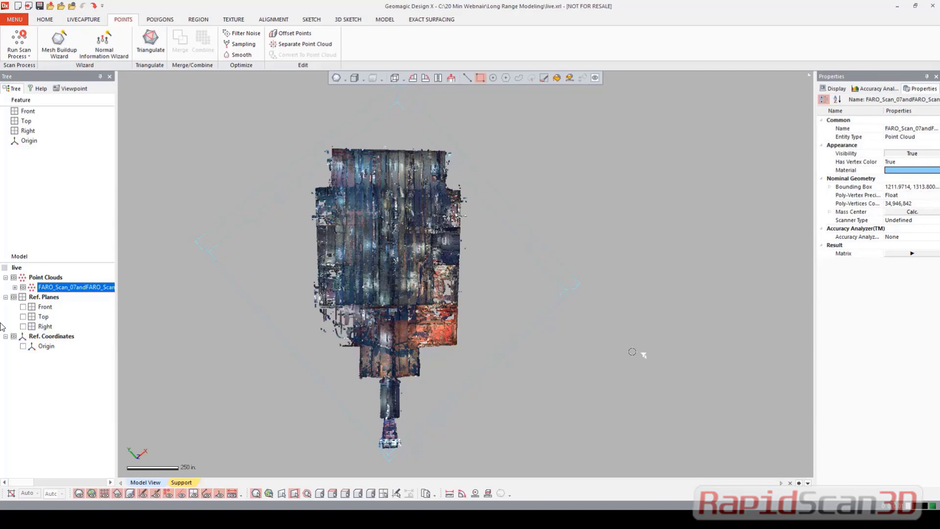
{"action": "right_click_drag", "start_coordinate": [605, 358], "coordinate": [609, 289]}
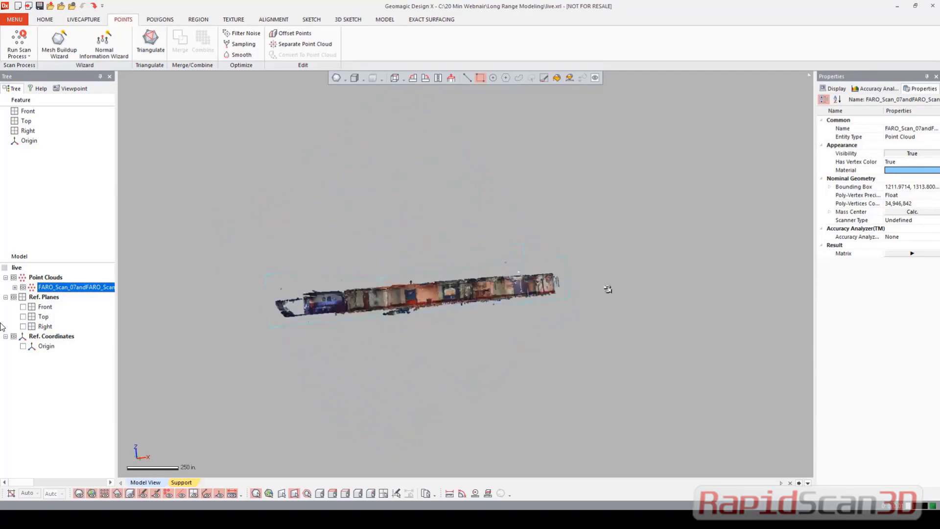
{"action": "scroll", "coordinate": [609, 284], "scroll_direction": "up", "scroll_amount": 4}
{"action": "right_click_drag", "start_coordinate": [451, 194], "coordinate": [633, 138]}
{"action": "right_click_drag", "start_coordinate": [447, 97], "coordinate": [587, 289]}
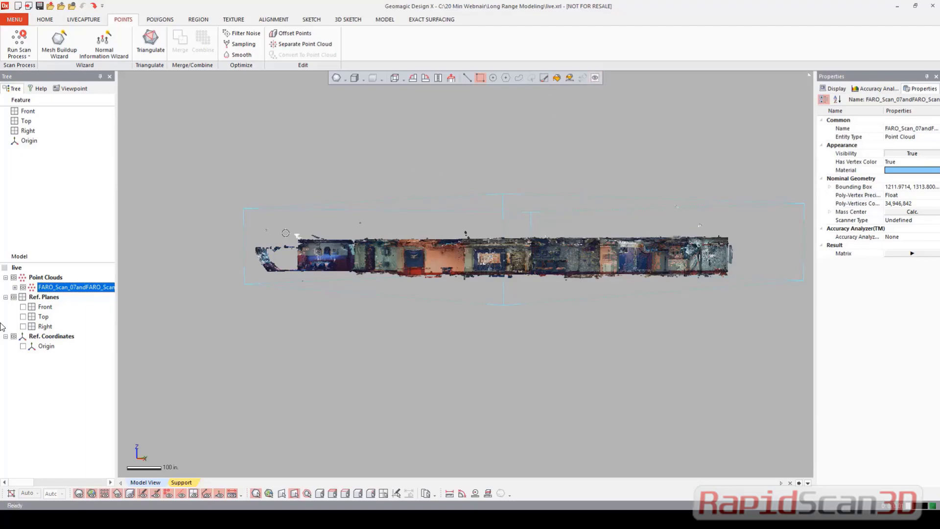
{"action": "left_click_drag", "start_coordinate": [204, 252], "coordinate": [781, 315]}
{"action": "right_click_drag", "start_coordinate": [669, 322], "coordinate": [527, 313], "text": "ctrl"}
{"action": "right_click", "coordinate": [659, 265]}
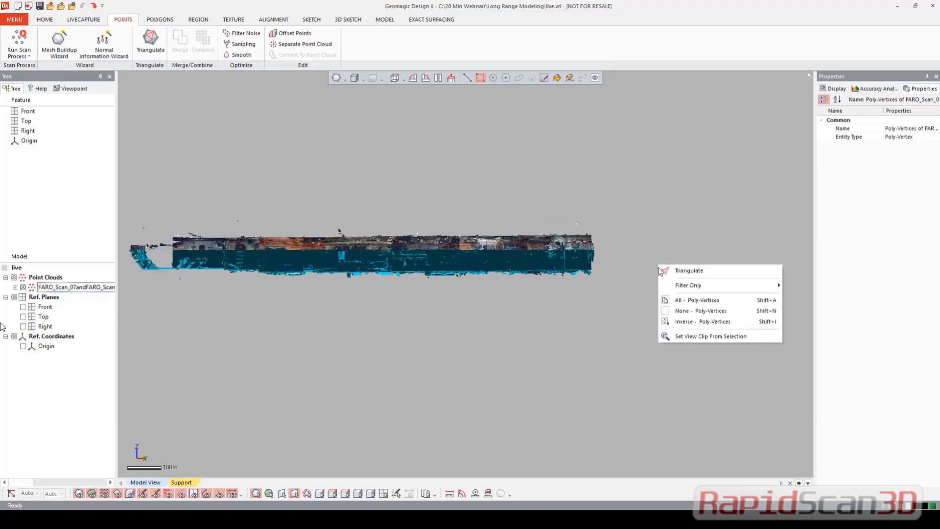
{"action": "left_click", "coordinate": [686, 337]}
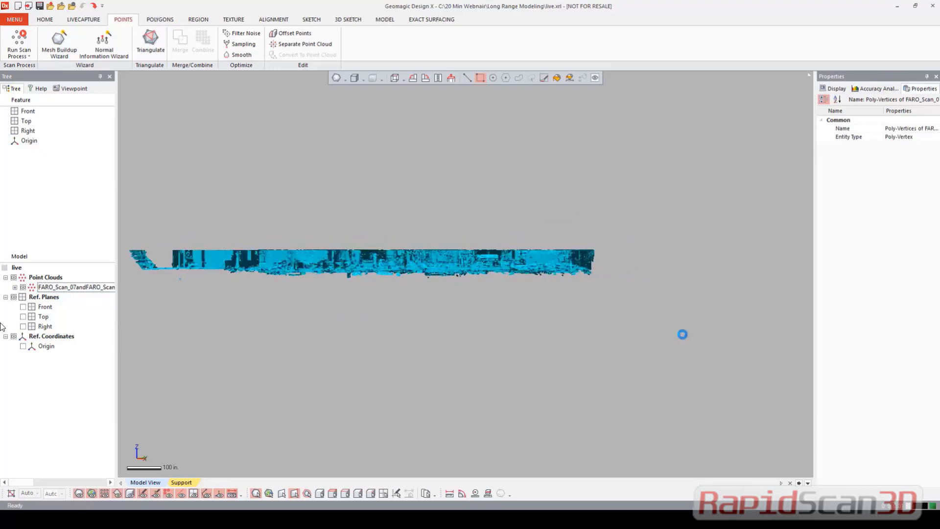
{"action": "right_click", "coordinate": [434, 327]}
{"action": "left_click", "coordinate": [485, 306]}
- Turn off the Texture display of the clipped point cloud, viewed obliquely from above the deck
{"action": "right_click_drag", "start_coordinate": [489, 304], "coordinate": [580, 379]}
{"action": "scroll", "coordinate": [529, 274], "scroll_direction": "up", "scroll_amount": 2}
{"action": "scroll", "coordinate": [456, 221], "scroll_direction": "up", "scroll_amount": 1}
{"action": "right_click_drag", "start_coordinate": [391, 167], "coordinate": [465, 294], "text": "ctrl"}
{"action": "right_click_drag", "start_coordinate": [391, 244], "coordinate": [470, 275]}
{"action": "scroll", "coordinate": [364, 221], "scroll_direction": "up", "scroll_amount": 2}
{"action": "right_click_drag", "start_coordinate": [363, 221], "coordinate": [360, 93], "text": "ctrl"}
{"action": "right_click_drag", "start_coordinate": [522, 274], "coordinate": [497, 309]}
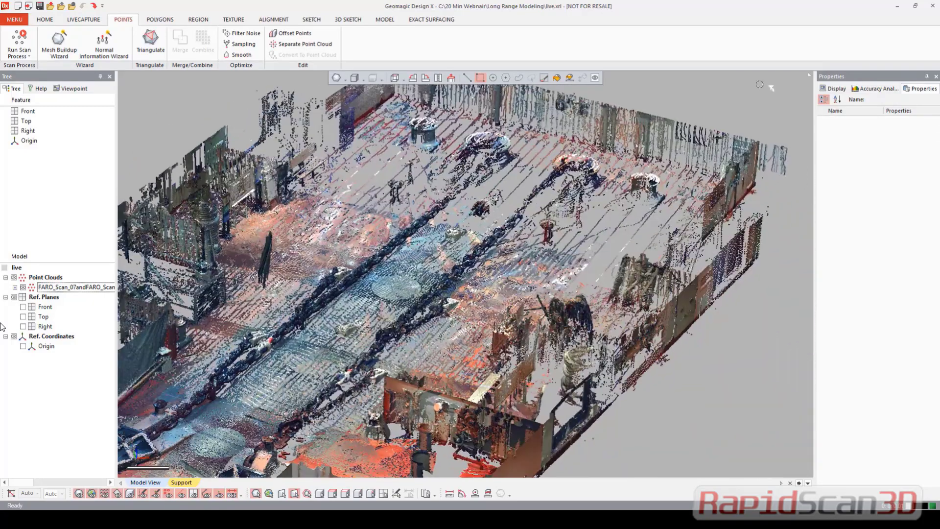
{"action": "left_click", "coordinate": [835, 89]}
{"action": "left_click", "coordinate": [825, 314]}
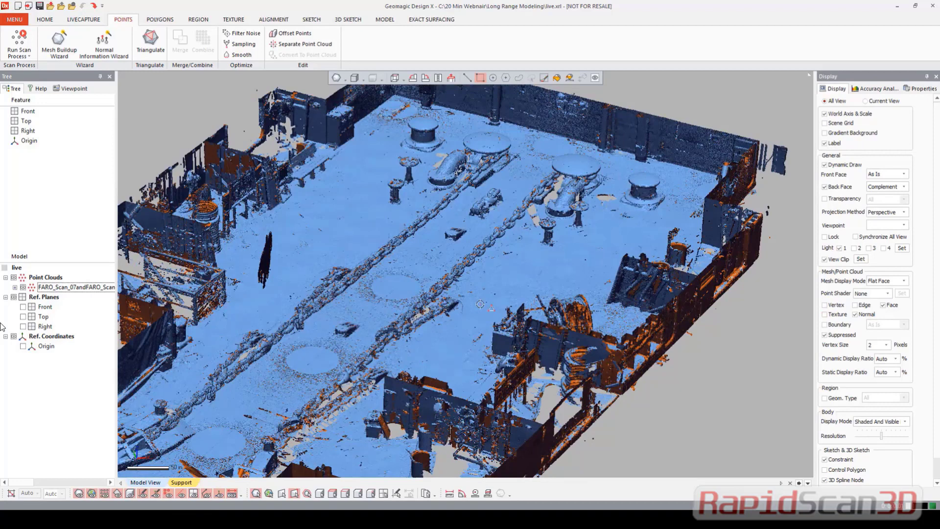
- Start a reference plane with the Extract method and paint poly-vertex patches on open deck areas around the chains
{"action": "left_click", "coordinate": [385, 20]}
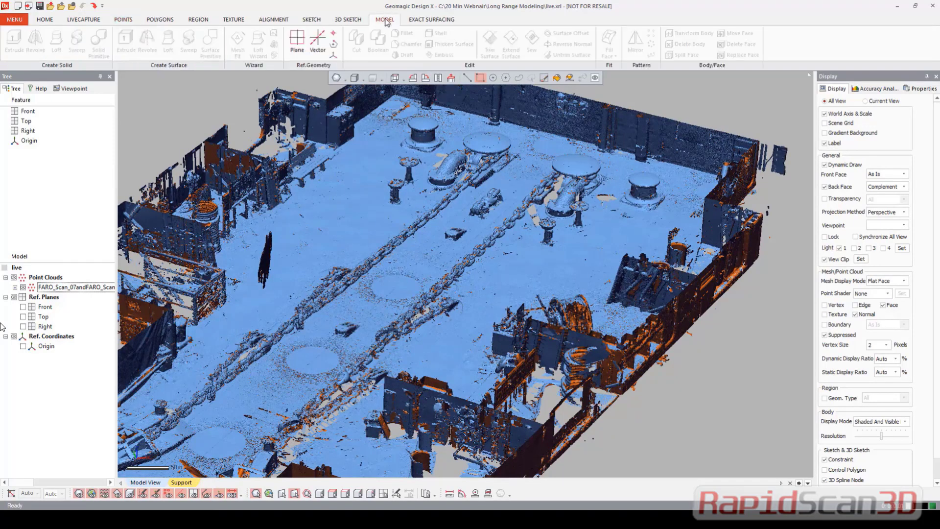
{"action": "left_click", "coordinate": [297, 40]}
{"action": "left_click", "coordinate": [194, 128]}
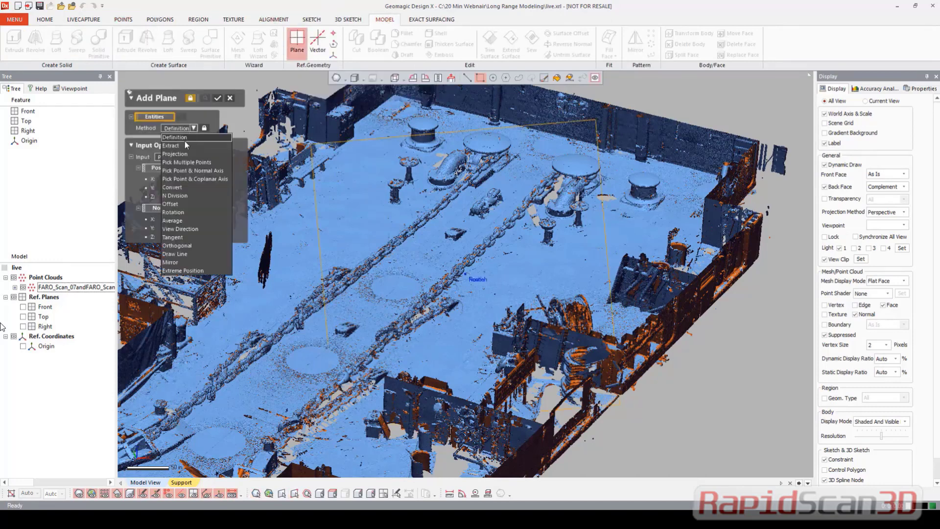
{"action": "left_click", "coordinate": [186, 146]}
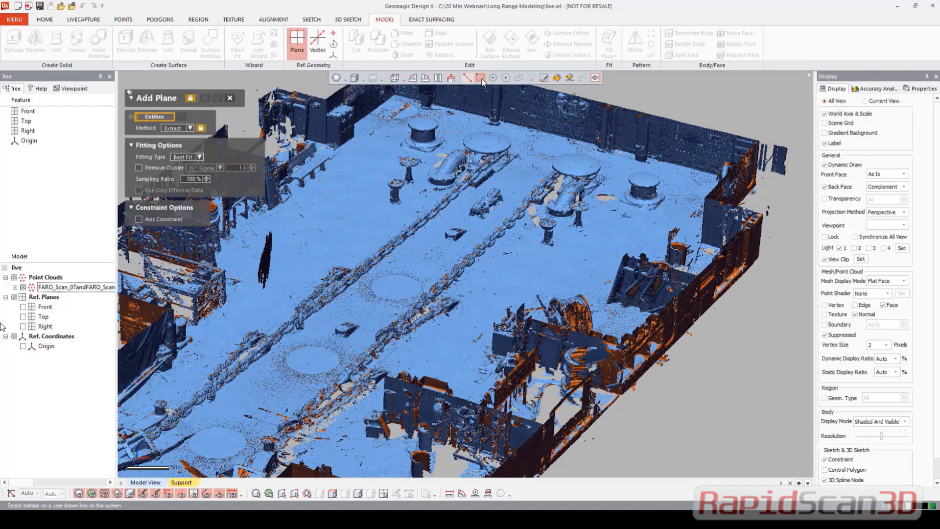
{"action": "left_click", "coordinate": [545, 78]}
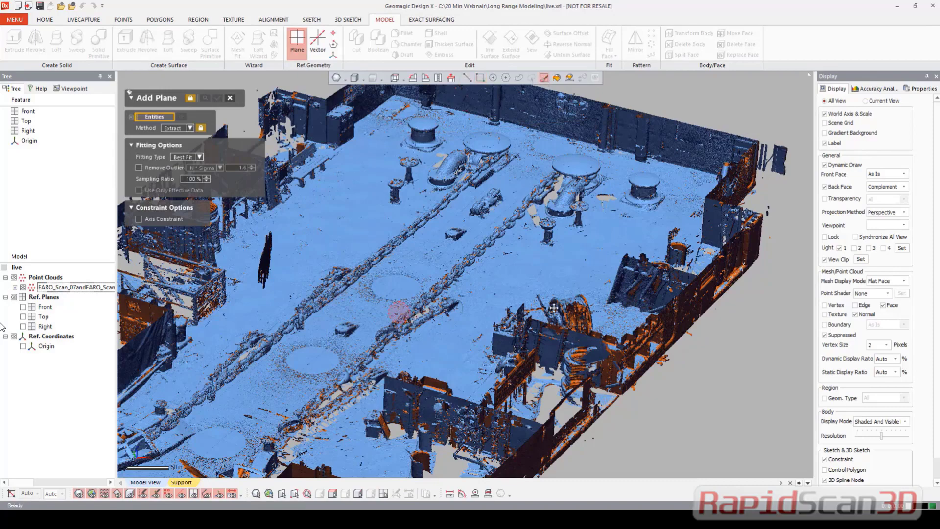
{"action": "right_click_drag", "start_coordinate": [510, 295], "coordinate": [441, 276]}
{"action": "left_click", "coordinate": [456, 224]}
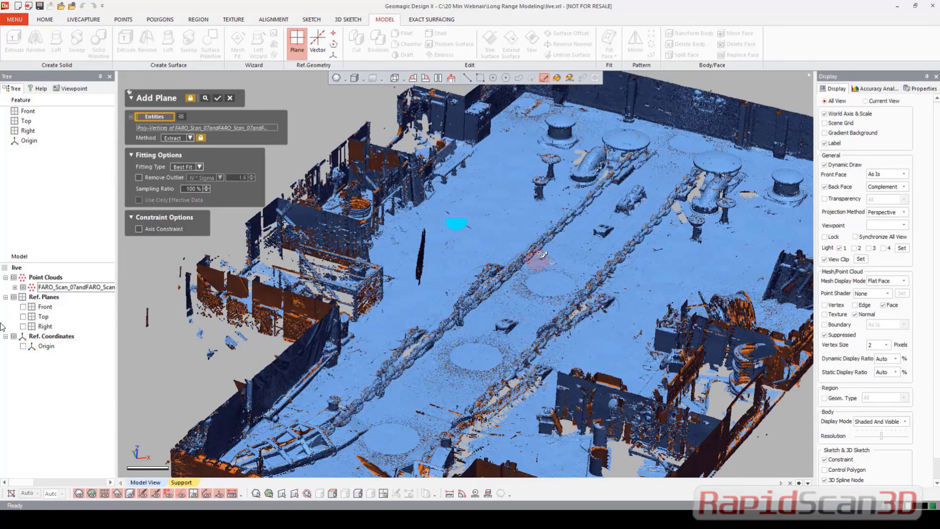
{"action": "scroll", "coordinate": [548, 272], "scroll_direction": "up", "scroll_amount": 3}
{"action": "left_click", "coordinate": [547, 281]}
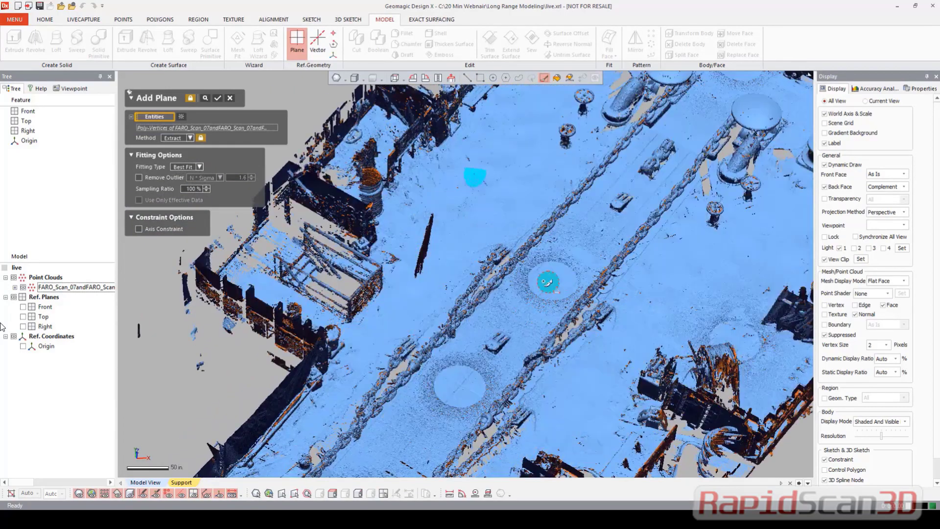
{"action": "left_click", "coordinate": [462, 387]}
- Paint additional patches across the rest of the deck, including the areas along the end bulkhead, for the plane extraction
{"action": "right_click_drag", "start_coordinate": [659, 250], "coordinate": [512, 247], "text": "ctrl"}
{"action": "left_click", "coordinate": [535, 281]}
{"action": "left_click_drag", "start_coordinate": [624, 230], "coordinate": [639, 230]}
{"action": "right_click_drag", "start_coordinate": [587, 240], "coordinate": [486, 347], "text": "ctrl"}
{"action": "scroll", "coordinate": [456, 119], "scroll_direction": "up", "scroll_amount": 5}
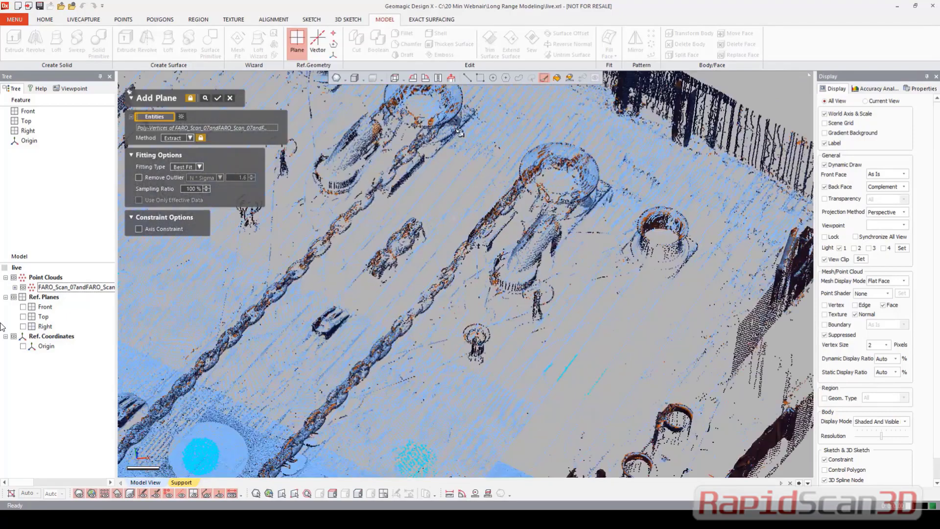
{"action": "left_click", "coordinate": [510, 206]}
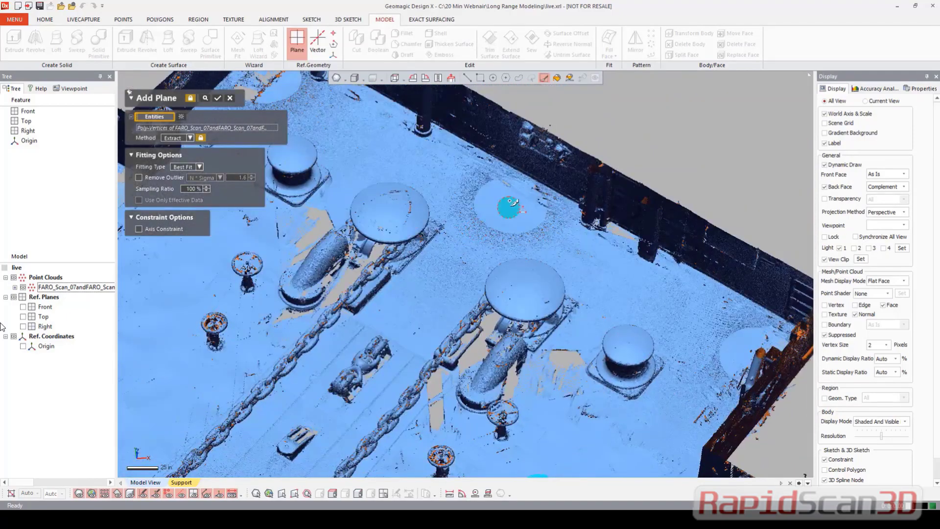
{"action": "right_click_drag", "start_coordinate": [422, 149], "coordinate": [430, 201], "text": "ctrl"}
{"action": "left_click", "coordinate": [425, 203]}
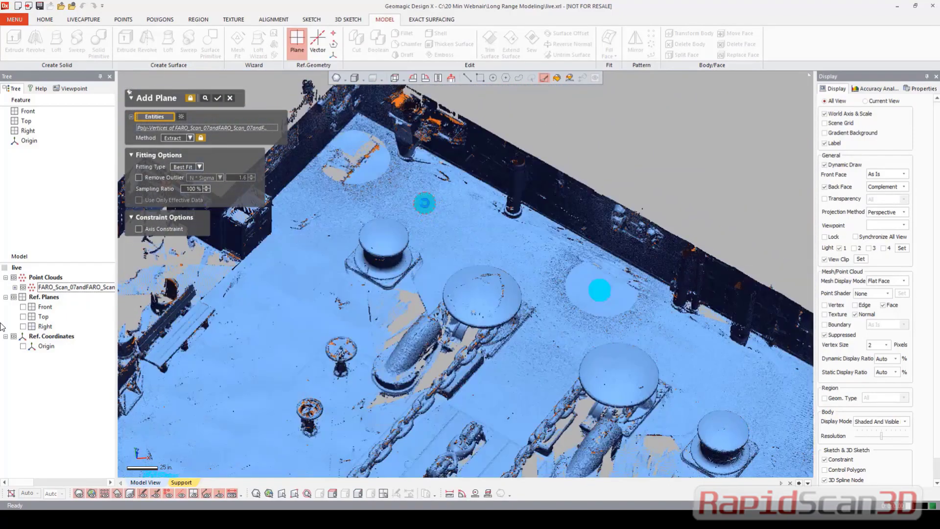
{"action": "right_click_drag", "start_coordinate": [517, 260], "coordinate": [381, 188], "text": "ctrl"}
{"action": "left_click", "coordinate": [658, 335]}
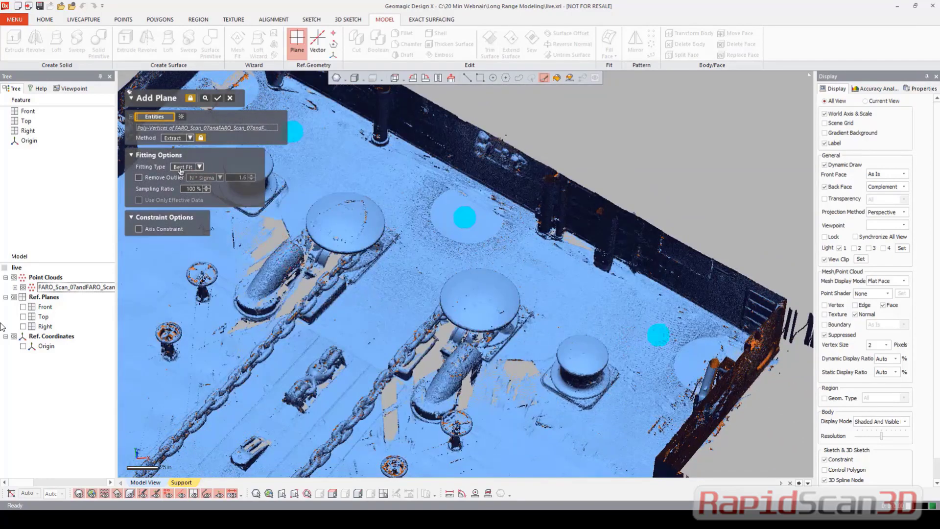
- Preview the Best Fit plane through the painted deck patches and accept it
{"action": "left_click", "coordinate": [205, 98]}
{"action": "scroll", "coordinate": [516, 302], "scroll_direction": "down", "scroll_amount": 5}
{"action": "right_click_drag", "start_coordinate": [516, 302], "coordinate": [328, 291]}
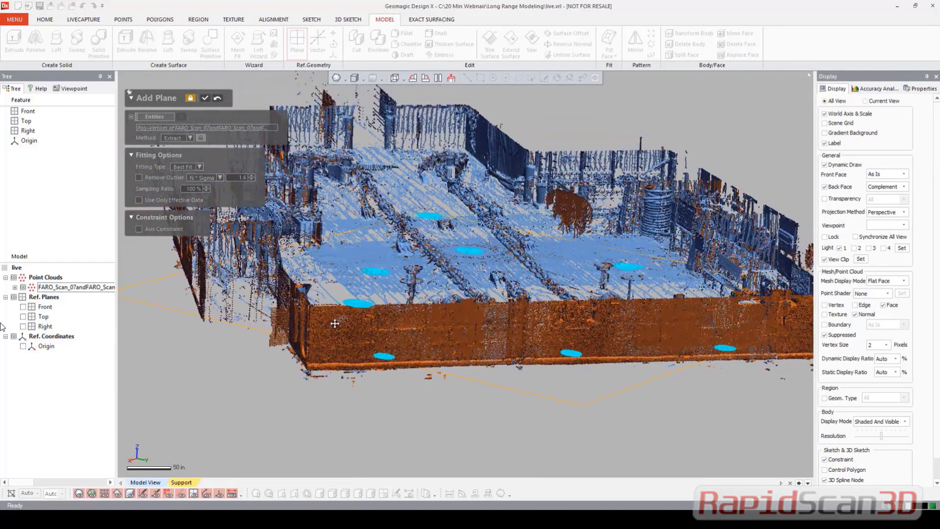
{"action": "left_click", "coordinate": [204, 98]}
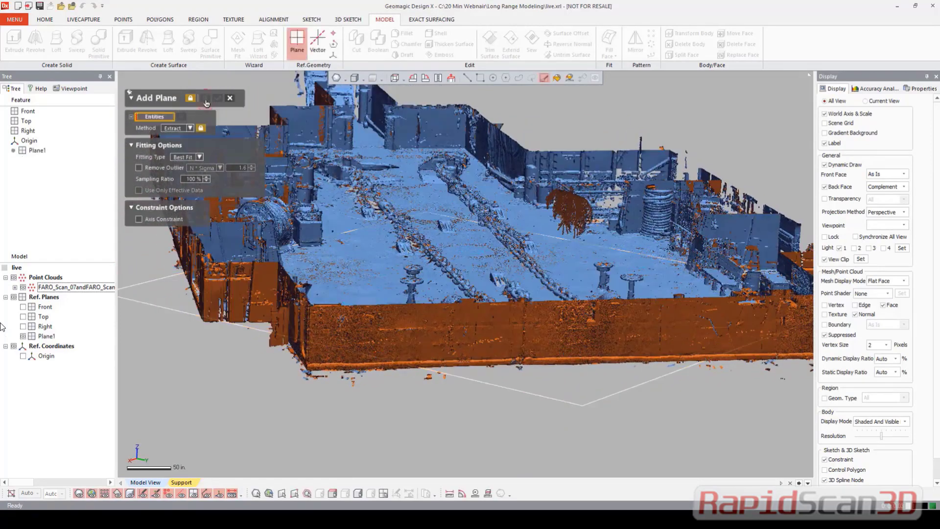
- Extract a Best Fit plane from three patches painted on the flat side wall beside the pipes
{"action": "right_click_drag", "start_coordinate": [342, 279], "coordinate": [343, 311]}
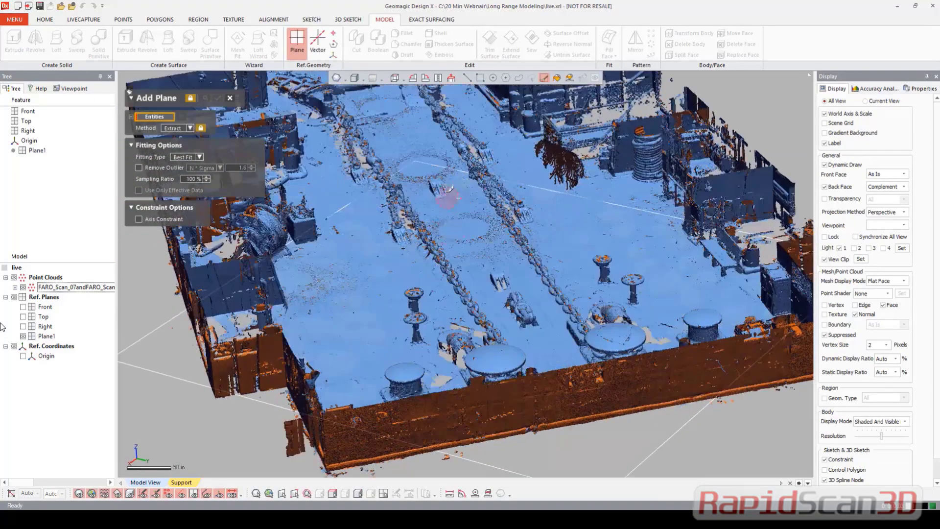
{"action": "right_click_drag", "start_coordinate": [429, 300], "coordinate": [399, 280]}
{"action": "scroll", "coordinate": [248, 303], "scroll_direction": "up", "scroll_amount": 5}
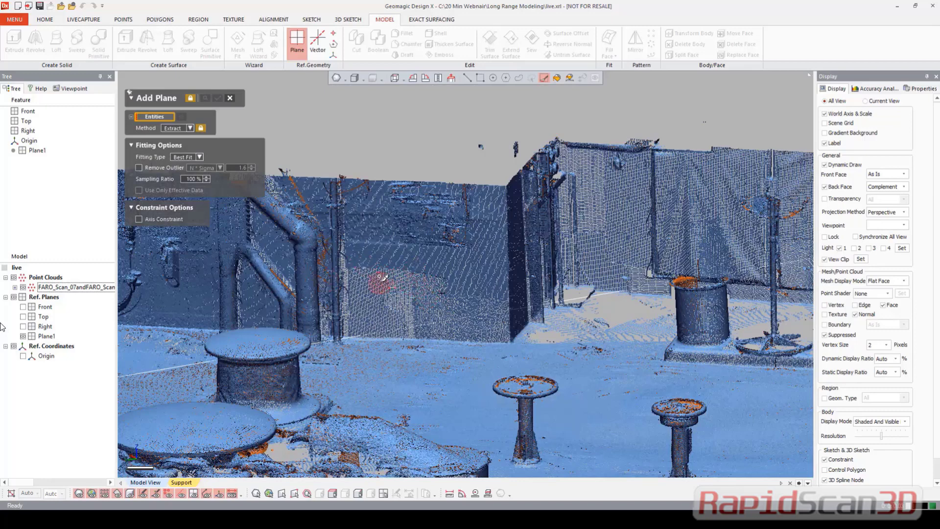
{"action": "left_click", "coordinate": [377, 270]}
{"action": "left_click", "coordinate": [477, 271]}
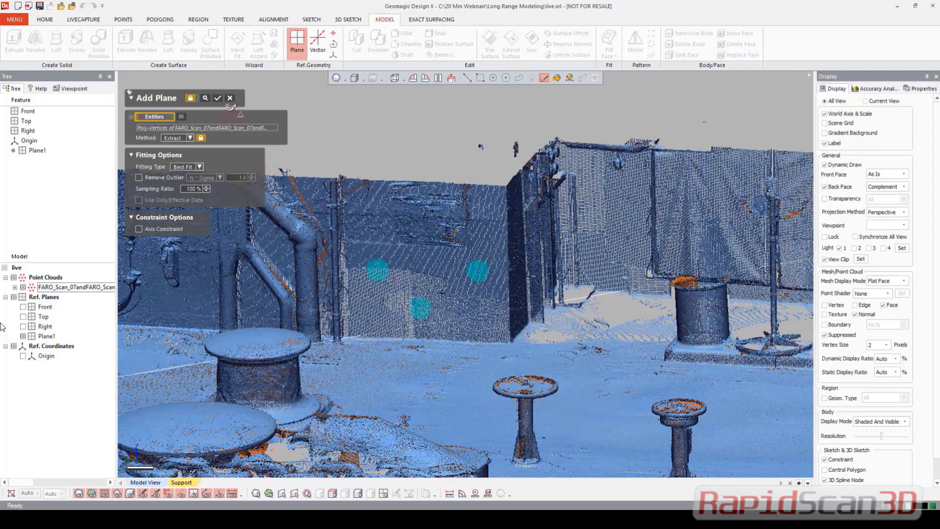
{"action": "left_click", "coordinate": [204, 99]}
{"action": "right_click_drag", "start_coordinate": [493, 298], "coordinate": [400, 307]}
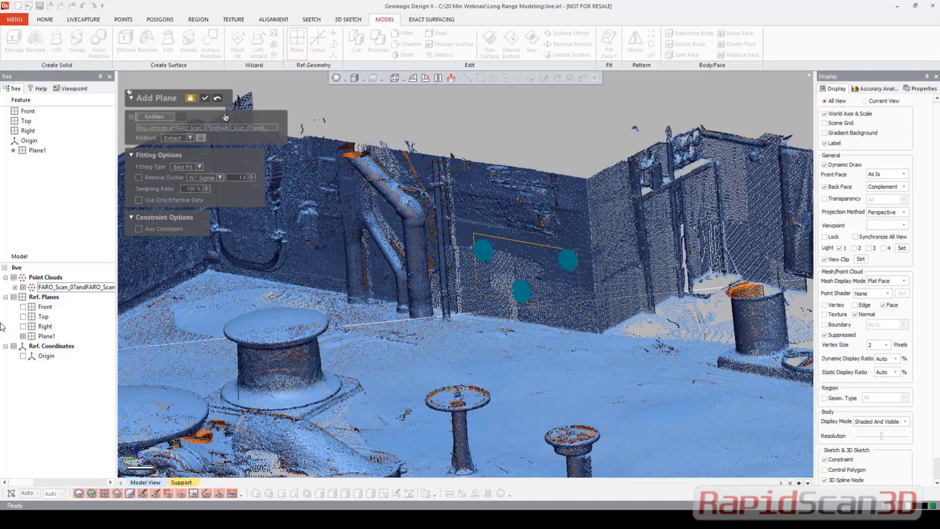
{"action": "left_click", "coordinate": [205, 100]}
- Extract a Best Fit plane from five patches painted on the flat panel of the opposite side wall
{"action": "mouse_move", "coordinate": [397, 203]}
{"action": "right_mouse_down"}
{"action": "mouse_move", "coordinate": [160, 297]}
{"action": "mouse_move", "coordinate": [348, 223]}
{"action": "right_mouse_up"}
{"action": "scroll", "coordinate": [353, 227], "scroll_direction": "up", "scroll_amount": 5}
{"action": "mouse_move", "coordinate": [329, 307]}
{"action": "right_mouse_down"}
{"action": "mouse_move", "coordinate": [338, 274]}
{"action": "mouse_move", "coordinate": [338, 303]}
{"action": "right_mouse_up"}
{"action": "left_click", "coordinate": [334, 306]}
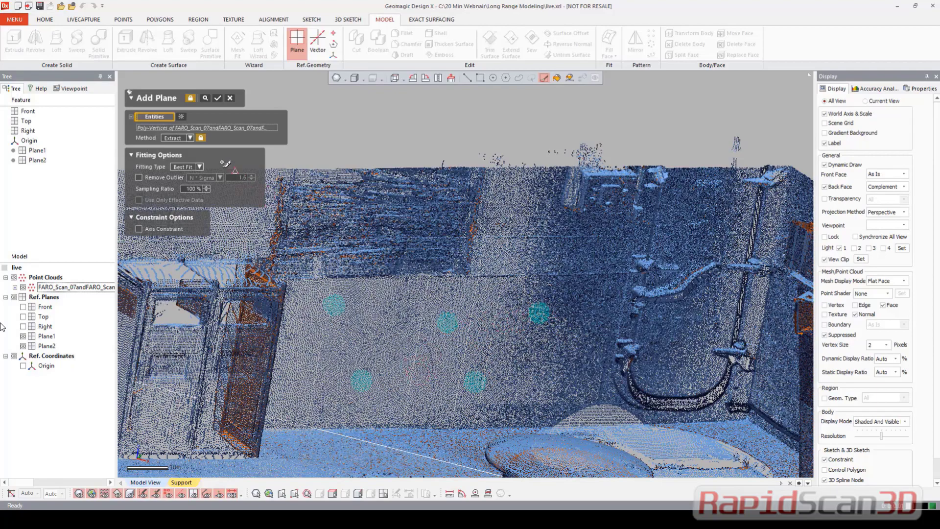
{"action": "left_click", "coordinate": [206, 97]}
{"action": "right_click_drag", "start_coordinate": [323, 231], "coordinate": [343, 200]}
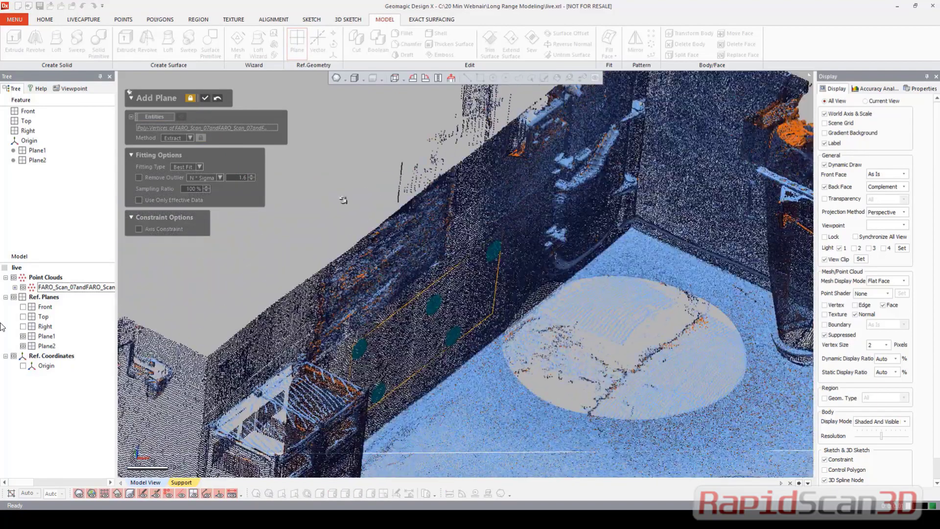
{"action": "left_click", "coordinate": [205, 98]}
- Add a mid-plane with the Average method between the two planes extracted from the opposite side walls
{"action": "left_click", "coordinate": [190, 129]}
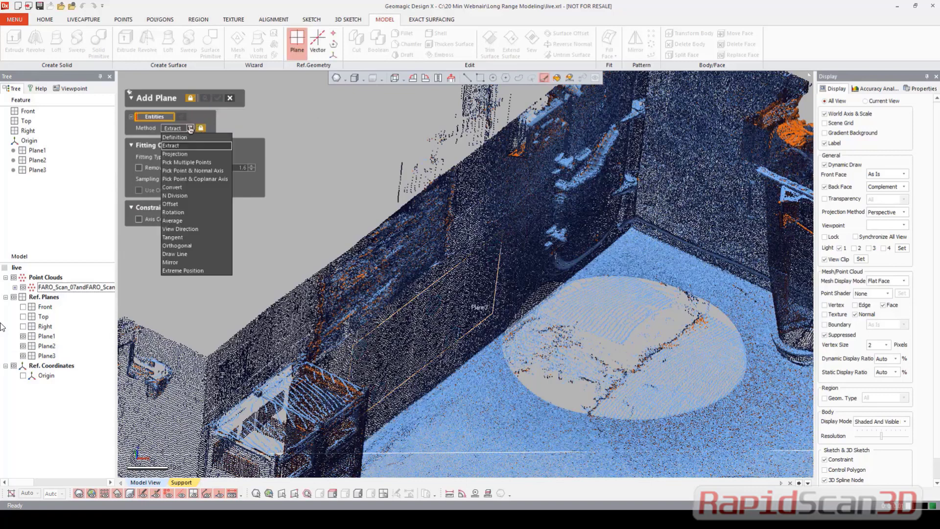
{"action": "left_click", "coordinate": [180, 222]}
{"action": "left_click", "coordinate": [463, 310]}
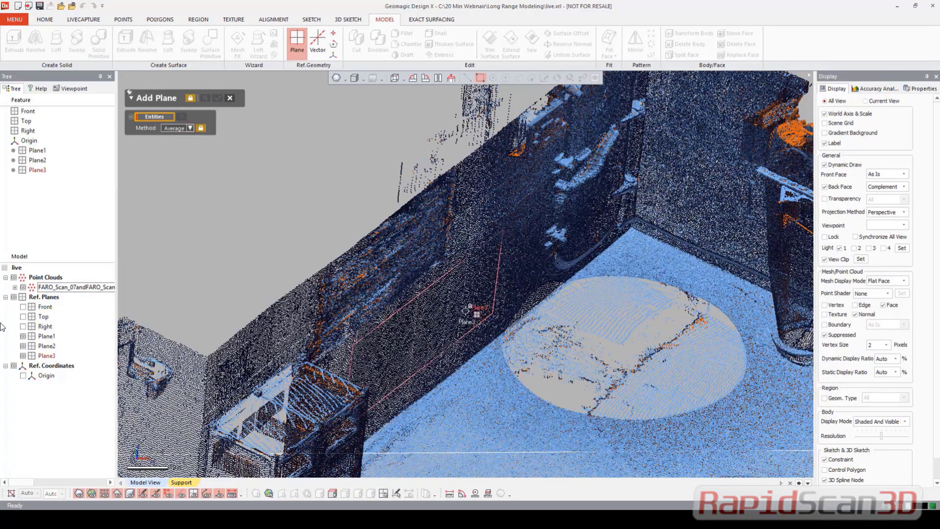
{"action": "right_click_drag", "start_coordinate": [462, 310], "coordinate": [583, 291]}
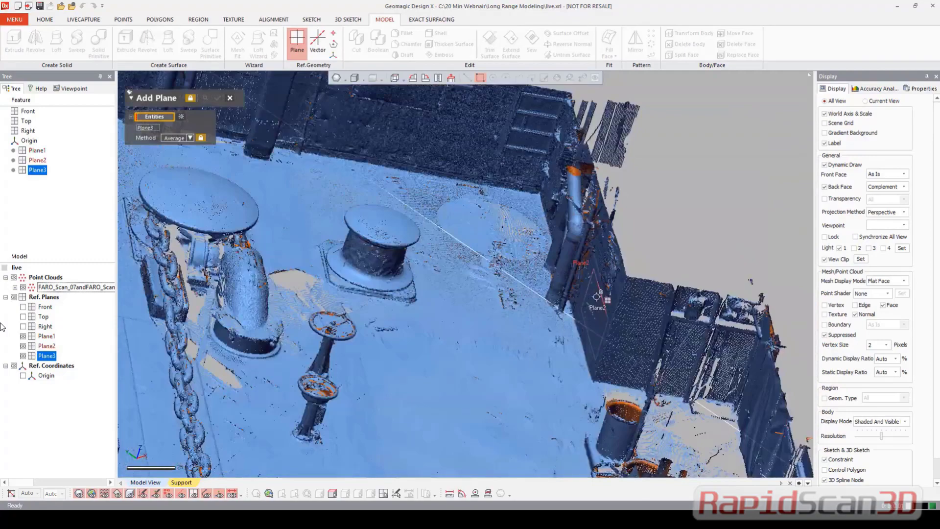
{"action": "left_click", "coordinate": [596, 296]}
{"action": "mouse_move", "coordinate": [596, 296]}
{"action": "right_mouse_down"}
{"action": "mouse_move", "coordinate": [347, 238]}
{"action": "mouse_move", "coordinate": [422, 235]}
{"action": "right_mouse_up"}
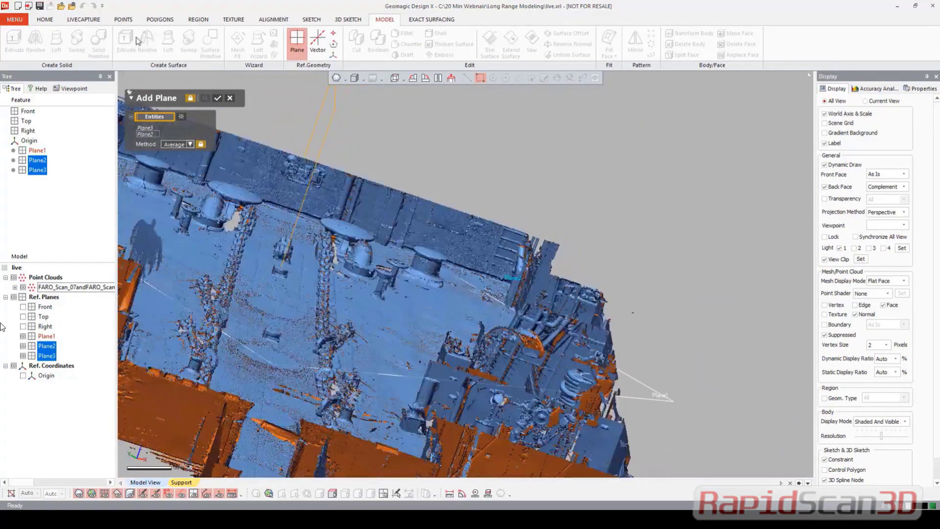
{"action": "left_click", "coordinate": [219, 100]}
- Set the plane method to Extract and paint patches on the end bulkhead from one end up to the mid-plane
{"action": "scroll", "coordinate": [449, 229], "scroll_direction": "up", "scroll_amount": 3}
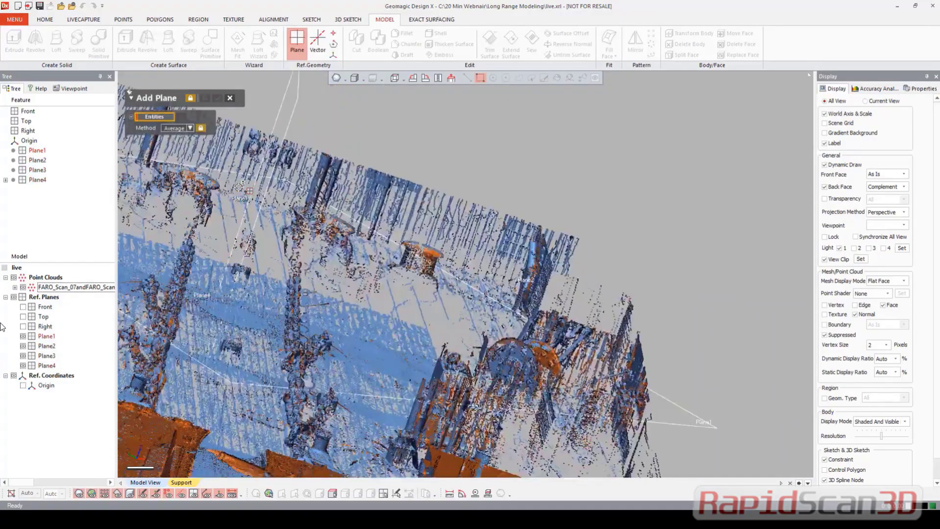
{"action": "mouse_move", "coordinate": [390, 137]}
{"action": "right_mouse_down"}
{"action": "mouse_move", "coordinate": [353, 245]}
{"action": "mouse_move", "coordinate": [368, 299]}
{"action": "mouse_move", "coordinate": [308, 280]}
{"action": "right_mouse_up"}
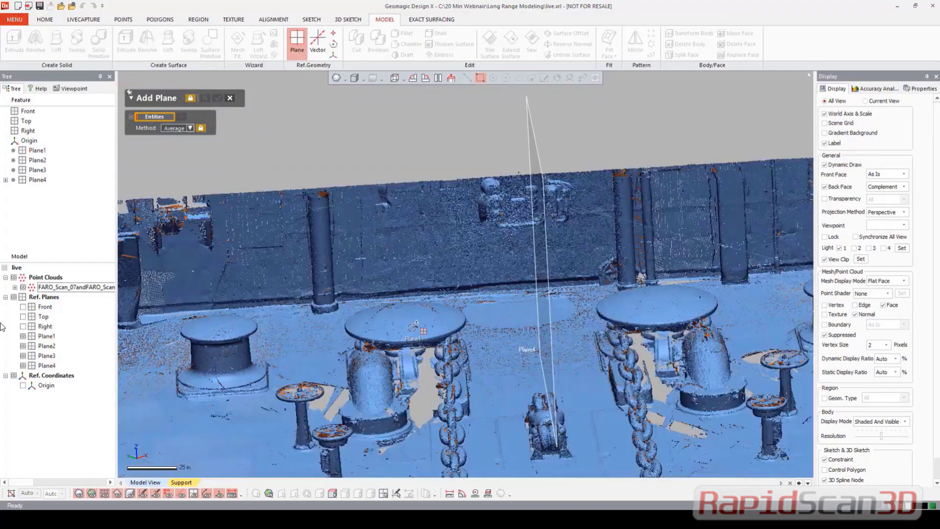
{"action": "left_click", "coordinate": [190, 129]}
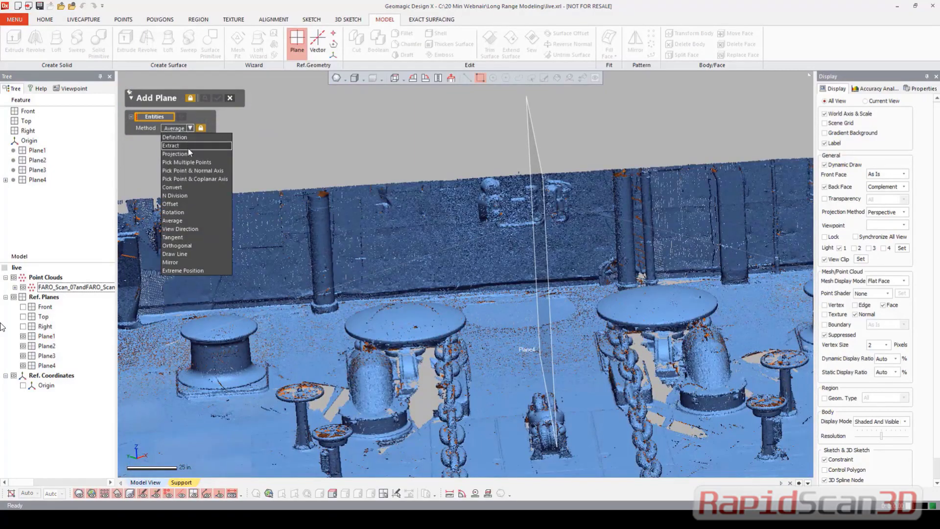
{"action": "left_click", "coordinate": [188, 148]}
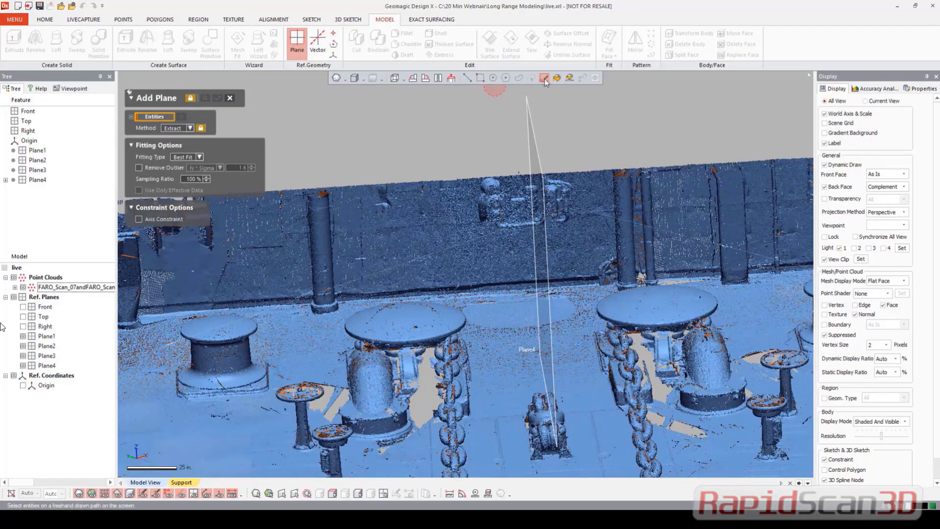
{"action": "scroll", "coordinate": [369, 225], "scroll_direction": "up", "scroll_amount": 5}
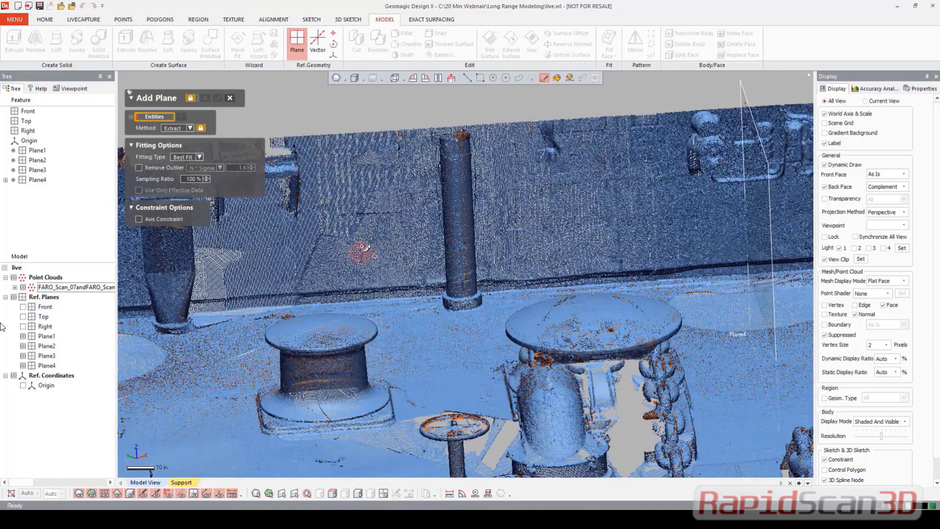
{"action": "left_click", "coordinate": [361, 252]}
{"action": "left_click", "coordinate": [400, 201]}
{"action": "middle_click_drag", "start_coordinate": [574, 234], "coordinate": [395, 236]}
{"action": "left_click", "coordinate": [510, 221]}
{"action": "middle_click_drag", "start_coordinate": [492, 220], "coordinate": [263, 231]}
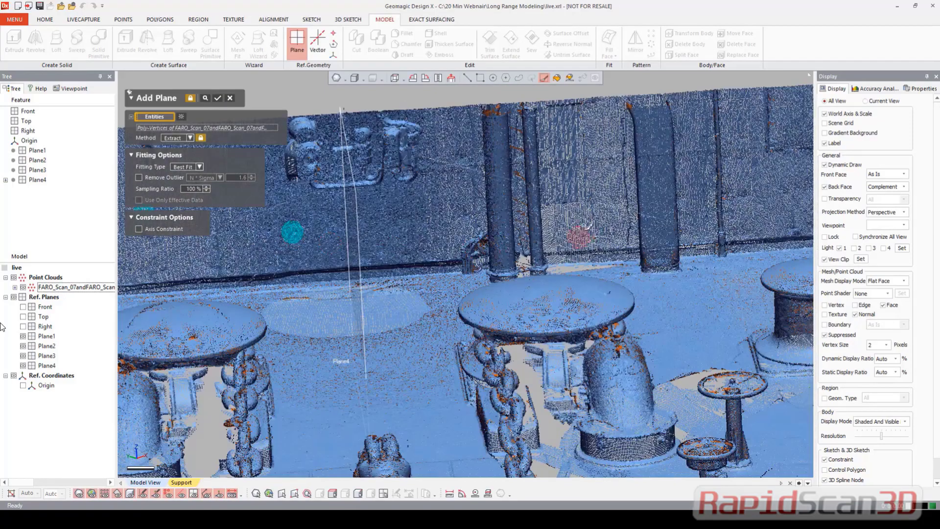
- Paint patches on the remaining half of the end bulkhead, accept the Best Fit plane, and finish adding planes
{"action": "left_click", "coordinate": [603, 158]}
{"action": "middle_click_drag", "start_coordinate": [647, 210], "coordinate": [482, 216]}
{"action": "left_click", "coordinate": [660, 193]}
{"action": "middle_click_drag", "start_coordinate": [660, 193], "coordinate": [626, 190]}
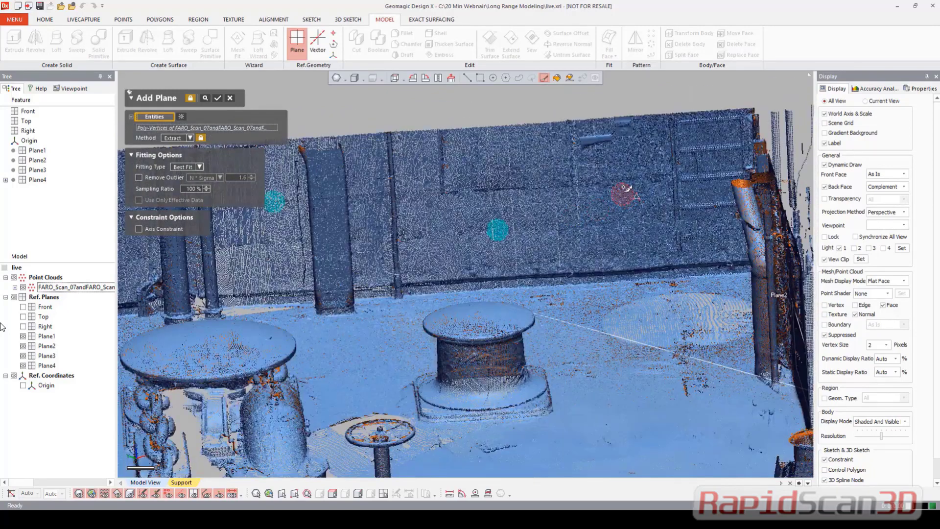
{"action": "left_click", "coordinate": [206, 99]}
{"action": "right_click_drag", "start_coordinate": [334, 200], "coordinate": [477, 293]}
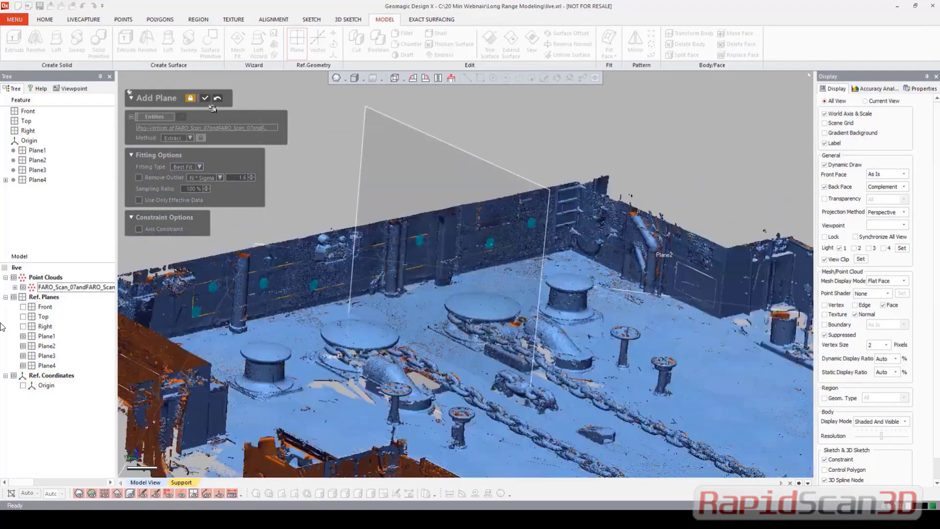
{"action": "left_click", "coordinate": [206, 99]}
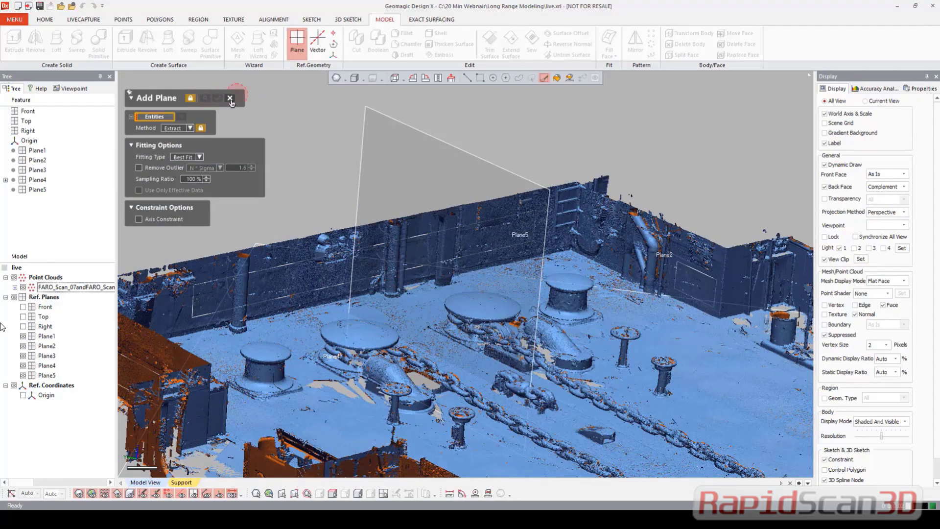
{"action": "left_click", "coordinate": [230, 98]}
- Start Interactive Alignment on the FARO point cloud with pre-alignment to the global origin, proceed to the alignment stage, and turn off View Clip
{"action": "left_click", "coordinate": [277, 20]}
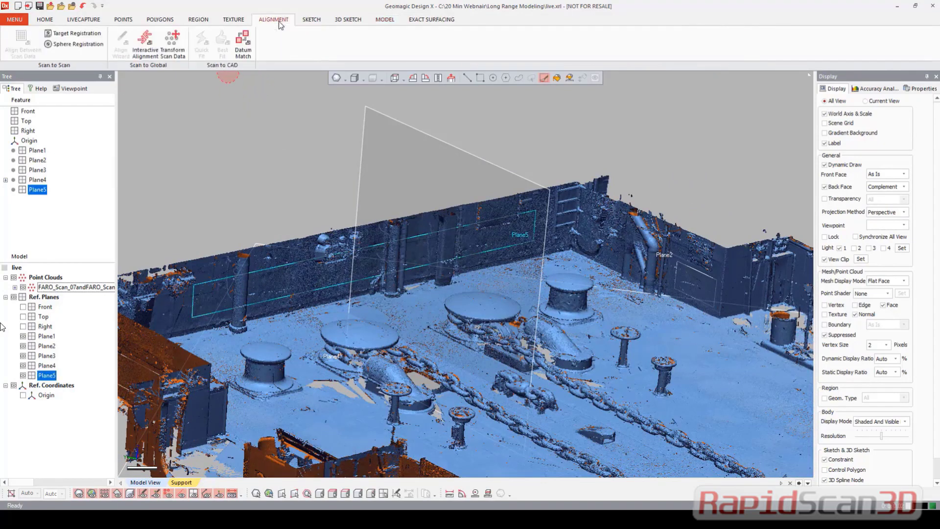
{"action": "left_click", "coordinate": [154, 51]}
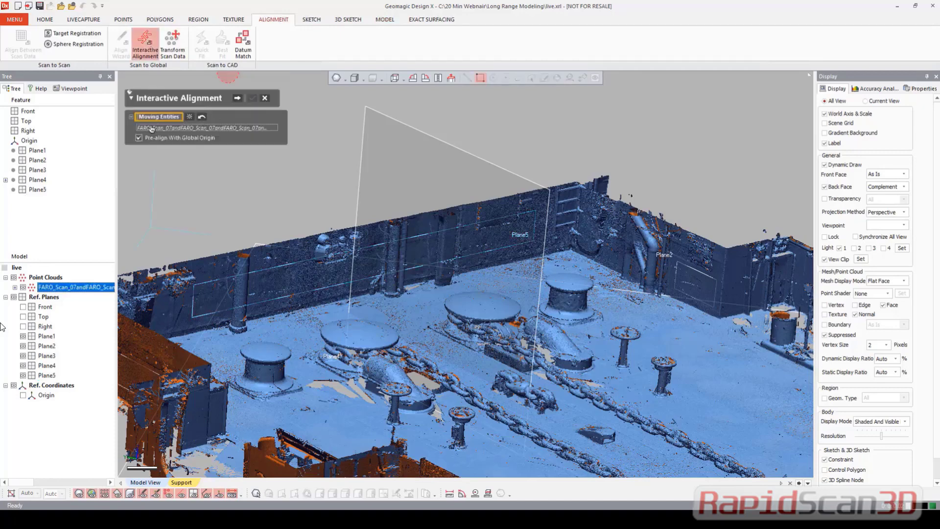
{"action": "left_click", "coordinate": [237, 100]}
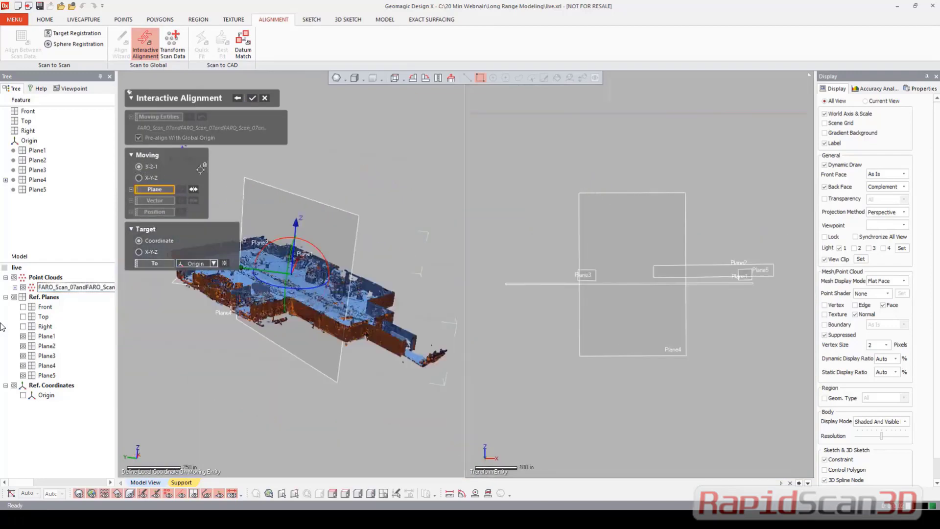
{"action": "right_click_drag", "start_coordinate": [373, 189], "coordinate": [414, 179], "text": "ctrl"}
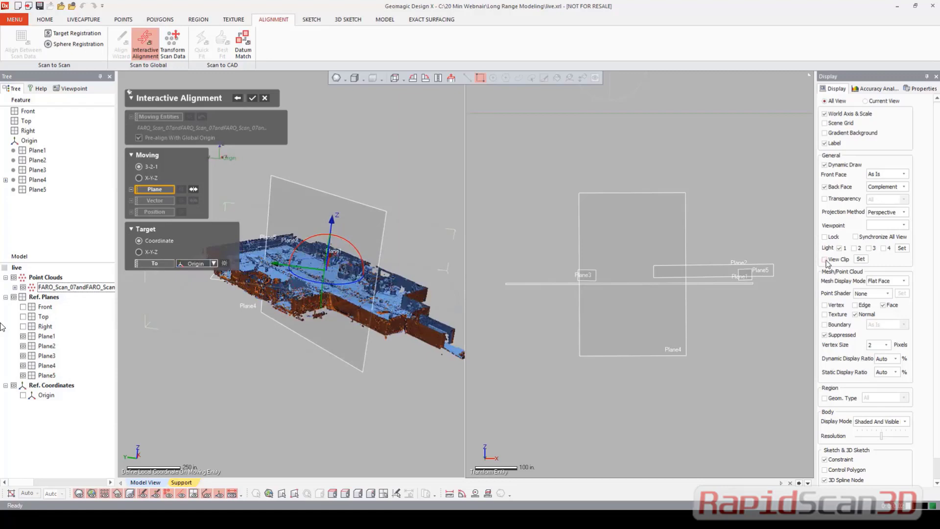
{"action": "left_click", "coordinate": [825, 260]}
{"action": "right_click_drag", "start_coordinate": [638, 168], "coordinate": [676, 324], "text": "ctrl"}
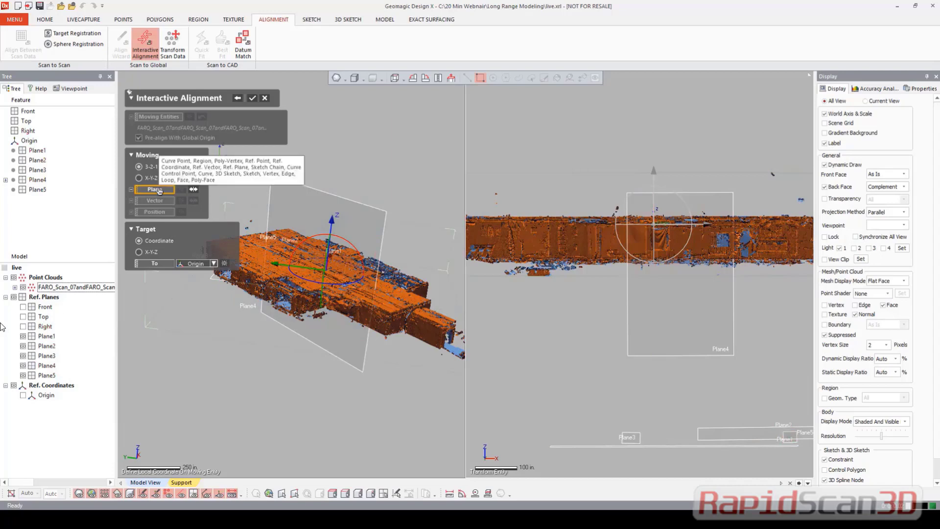
- Define the 3-2-1 moving references with Plane1 as plane, Plane4 as vector and Plane5 as position
{"action": "left_click", "coordinate": [47, 337]}
{"action": "left_click", "coordinate": [152, 211]}
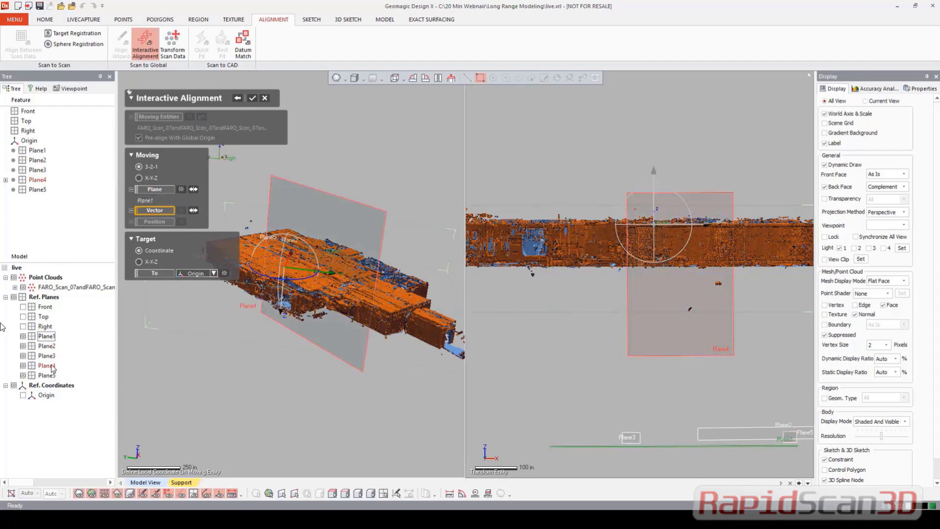
{"action": "left_click", "coordinate": [47, 365]}
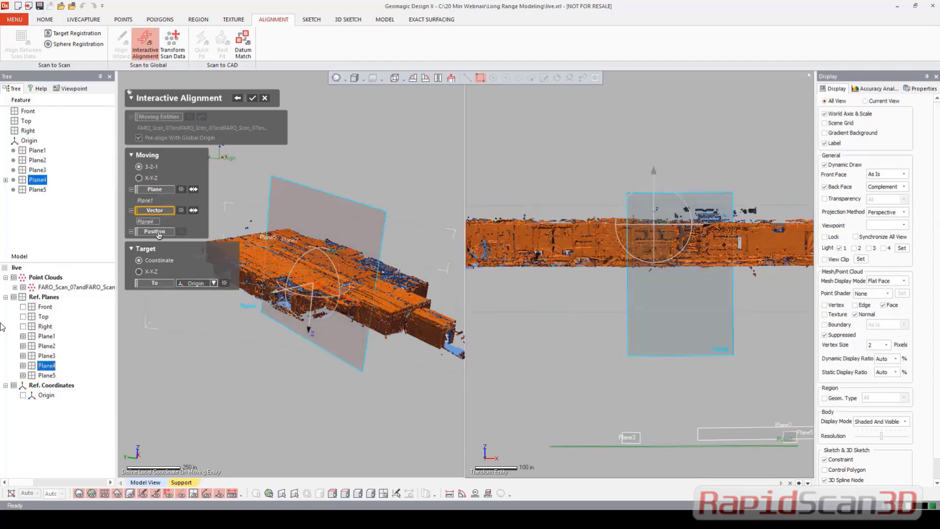
{"action": "left_click", "coordinate": [154, 232]}
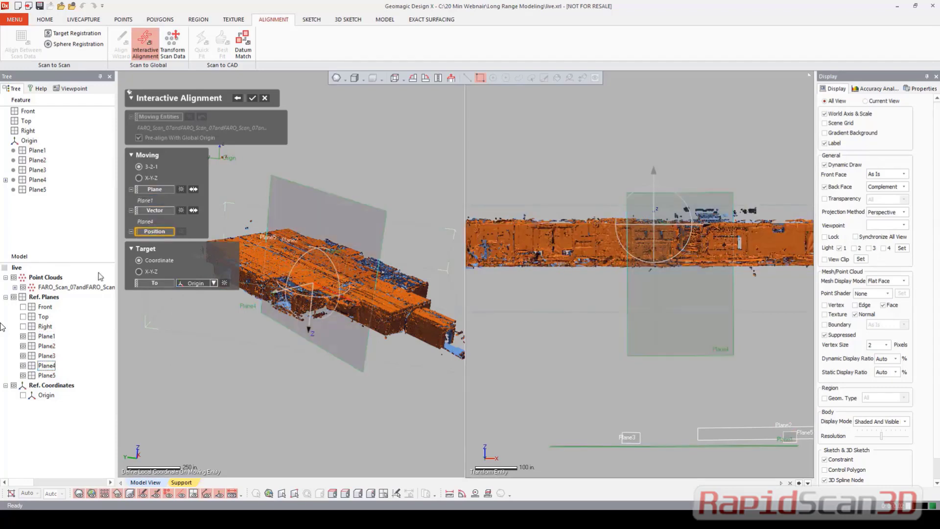
{"action": "left_click", "coordinate": [47, 376]}
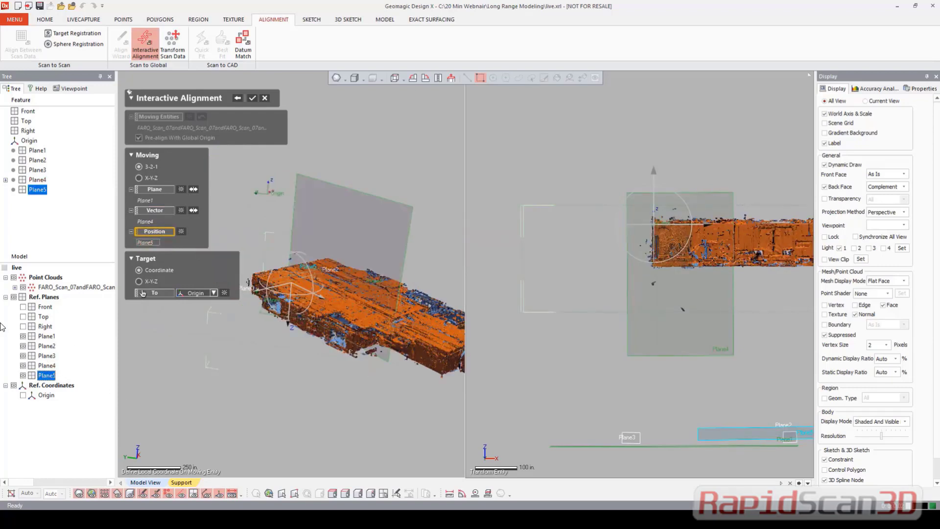
- Flip the direction of the 3-2-1 plane reference, check the result in both views, and accept the alignment to the Origin
{"action": "left_click", "coordinate": [194, 189]}
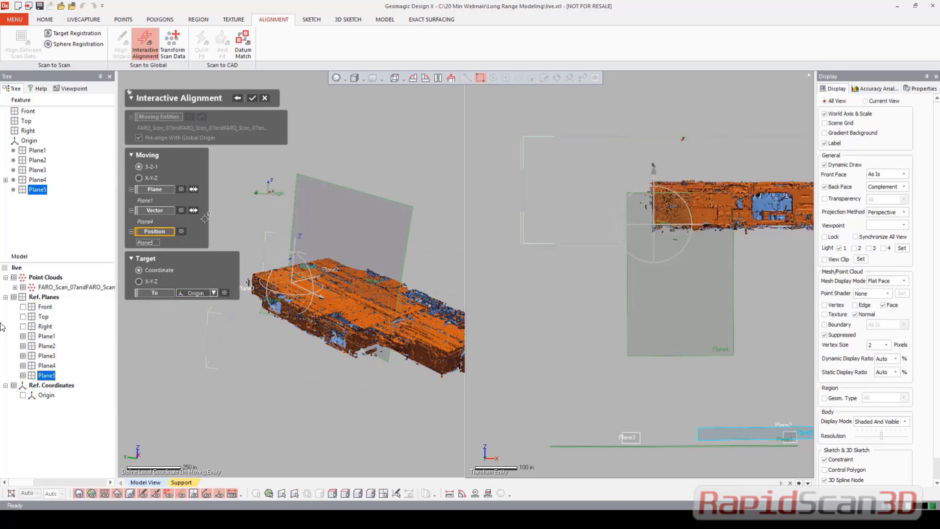
{"action": "right_click_drag", "start_coordinate": [262, 273], "coordinate": [365, 380]}
{"action": "scroll", "coordinate": [343, 274], "scroll_direction": "up", "scroll_amount": 3}
{"action": "right_click_drag", "start_coordinate": [338, 259], "coordinate": [275, 294]}
{"action": "scroll", "coordinate": [294, 294], "scroll_direction": "up", "scroll_amount": 2}
{"action": "right_click_drag", "start_coordinate": [673, 169], "coordinate": [749, 205]}
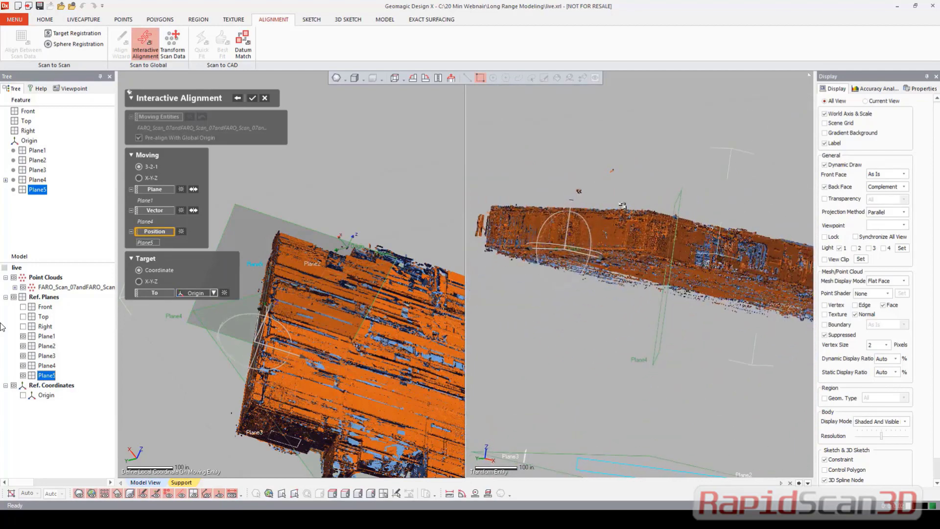
{"action": "left_click", "coordinate": [253, 99]}
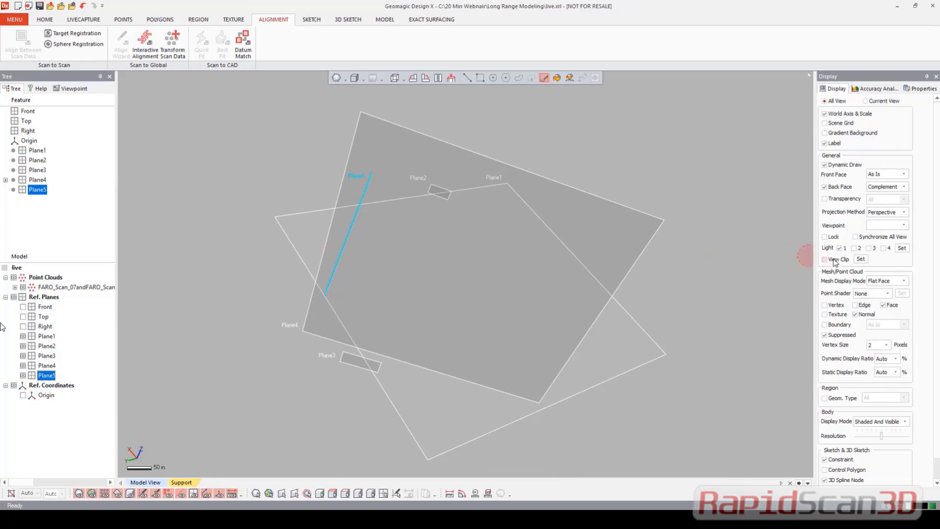
- Delete the five added reference planes, Plane1 to Plane5, leaving only the default planes and the point cloud
{"action": "key", "text": "ctrl+f"}
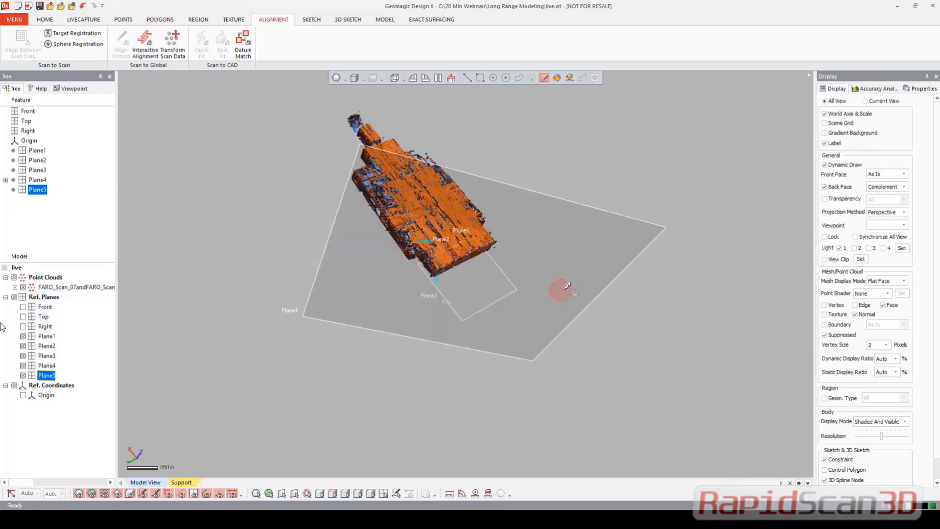
{"action": "left_click", "coordinate": [37, 150], "text": "ctrl"}
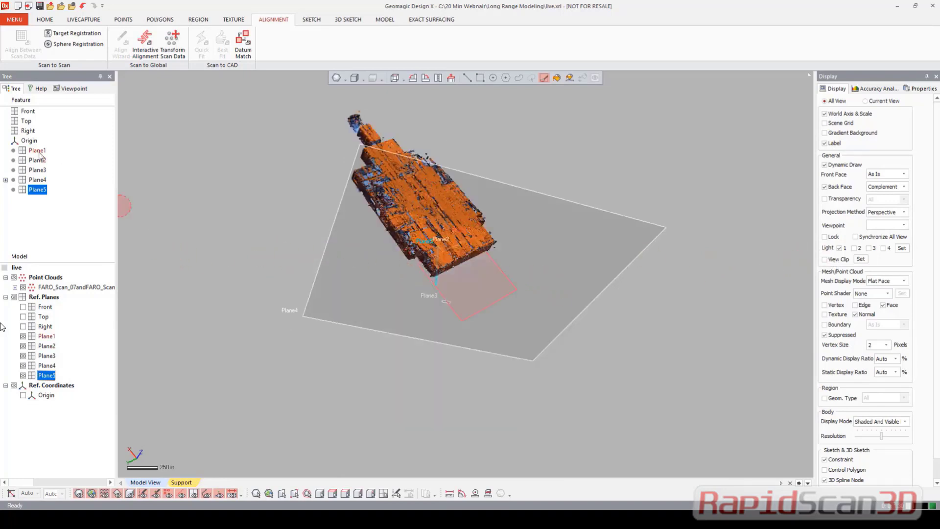
{"action": "left_click", "coordinate": [39, 151]}
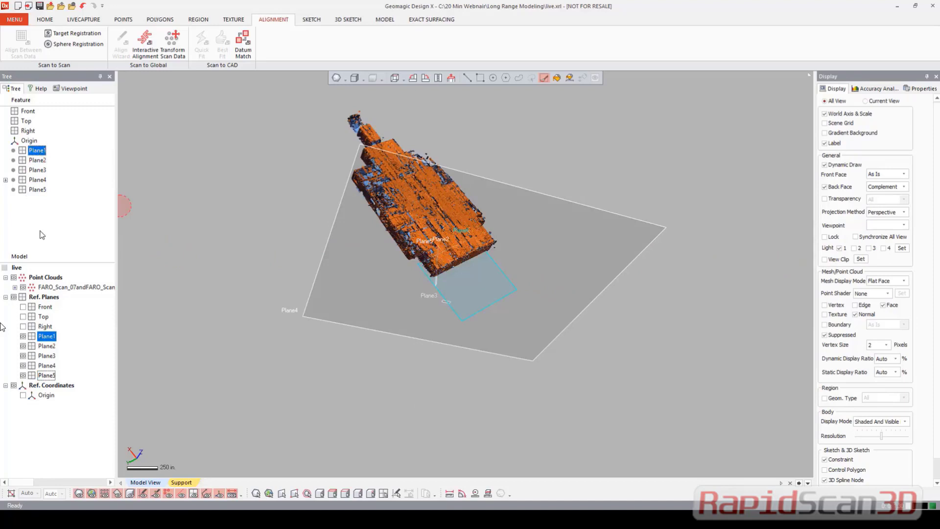
{"action": "left_click", "coordinate": [37, 190], "text": "shift"}
{"action": "right_click", "coordinate": [36, 161]}
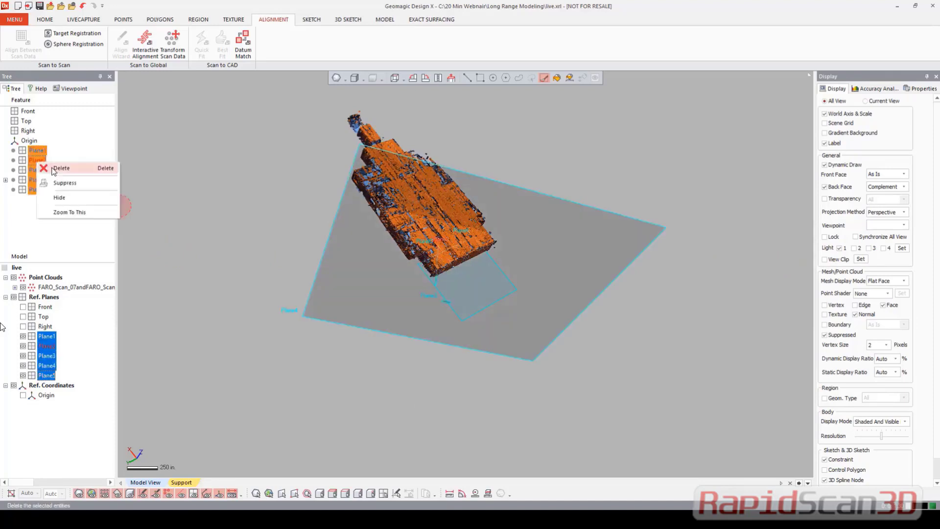
{"action": "left_click", "coordinate": [58, 169]}
{"action": "left_click", "coordinate": [454, 299]}
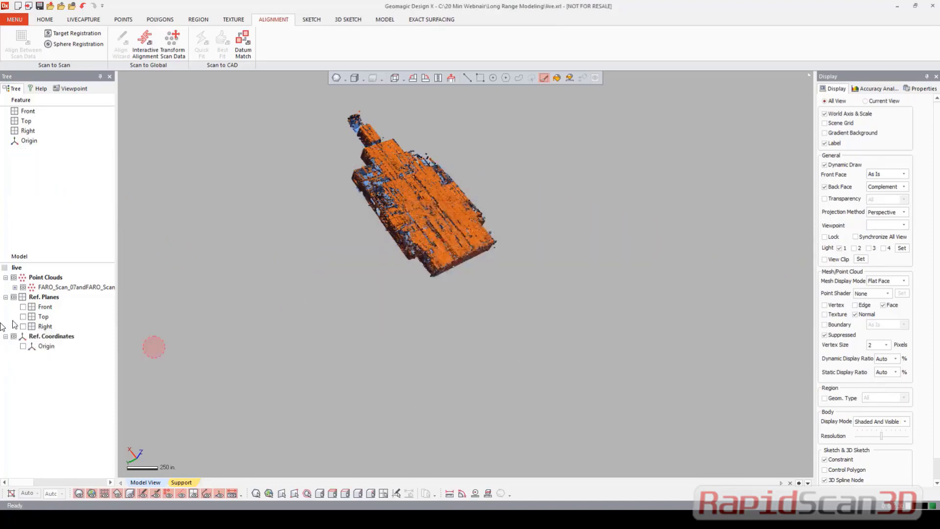
- Show the origin and examine the aligned cloud close up at the end bulkhead and from the front, left, back and right viewpoints
{"action": "scroll", "coordinate": [498, 297], "scroll_direction": "up", "scroll_amount": 5}
{"action": "right_click_drag", "start_coordinate": [490, 298], "coordinate": [431, 409]}
{"action": "scroll", "coordinate": [414, 225], "scroll_direction": "up", "scroll_amount": 5}
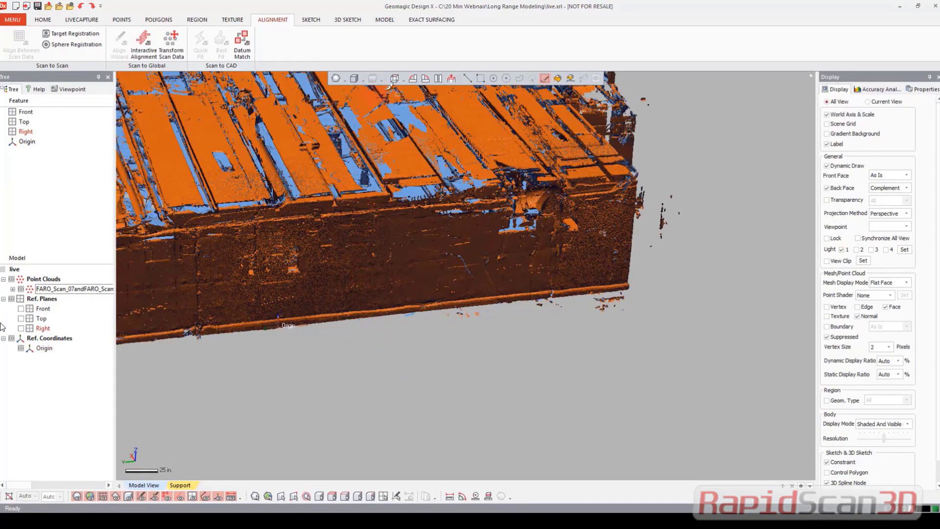
{"action": "left_click", "coordinate": [404, 80]}
{"action": "left_click", "coordinate": [396, 136]}
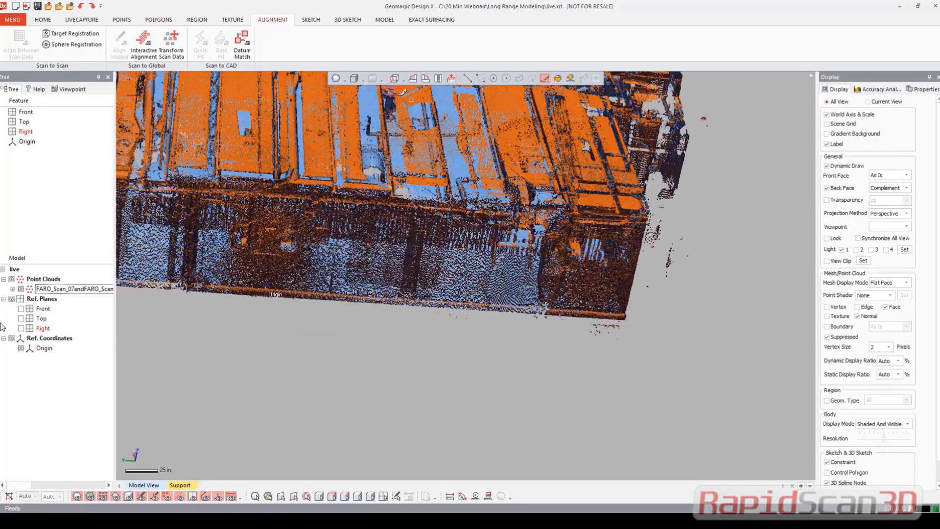
{"action": "left_click", "coordinate": [402, 80]}
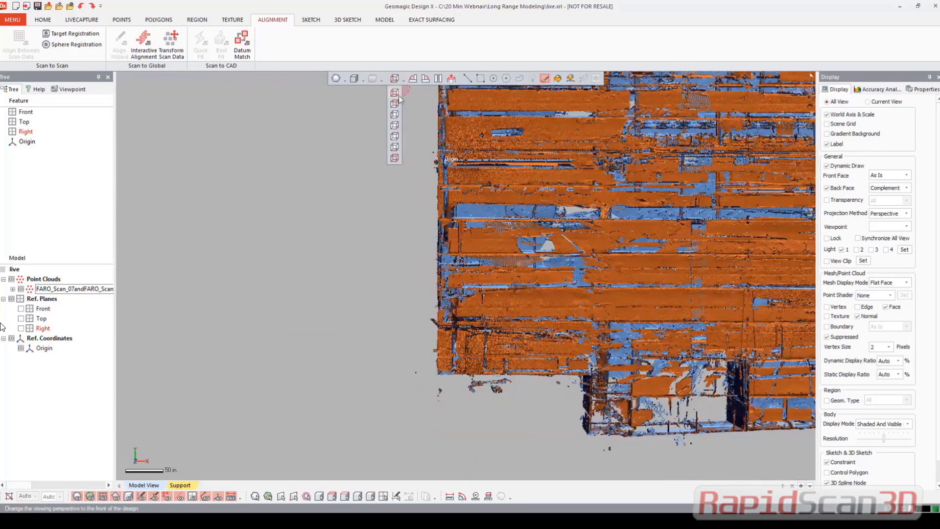
{"action": "left_click", "coordinate": [397, 117]}
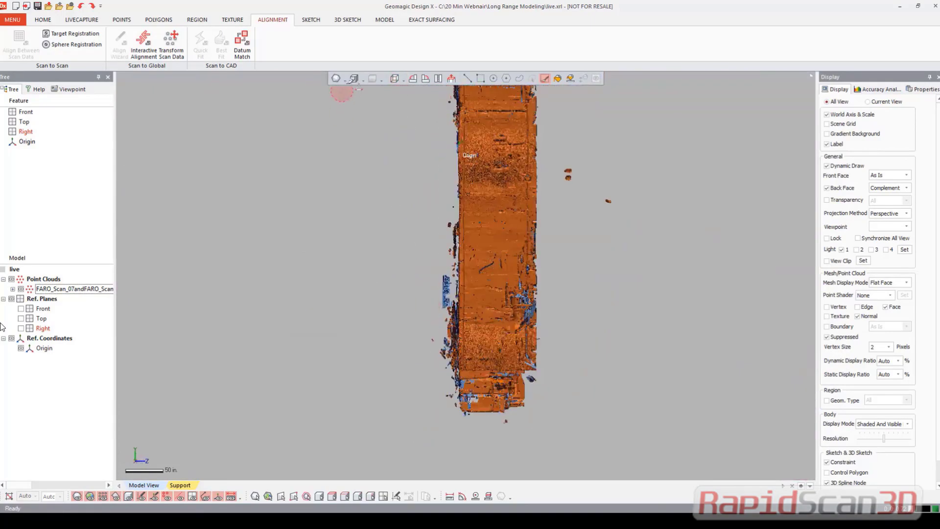
{"action": "left_click", "coordinate": [403, 78]}
{"action": "left_click", "coordinate": [394, 103]}
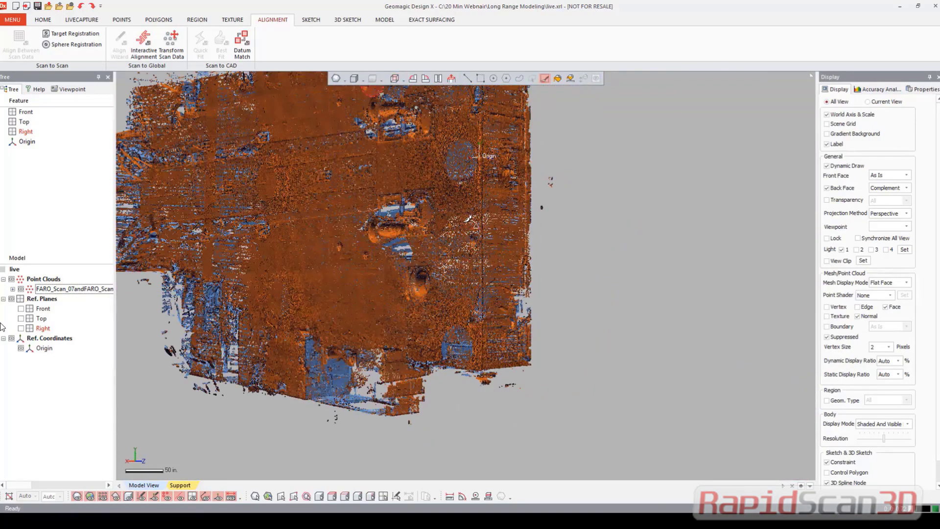
{"action": "left_click", "coordinate": [401, 79]}
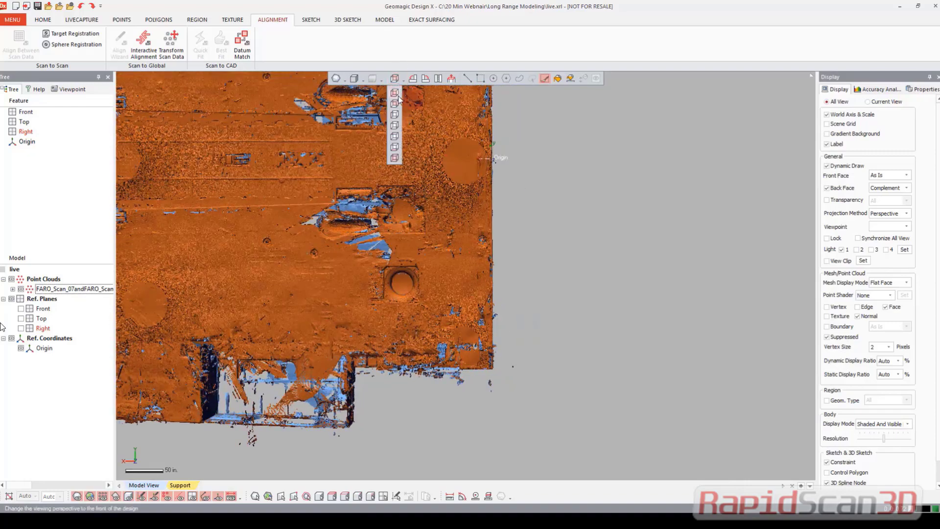
{"action": "left_click", "coordinate": [397, 104]}
{"action": "left_click", "coordinate": [404, 79]}
{"action": "left_click", "coordinate": [396, 126]}
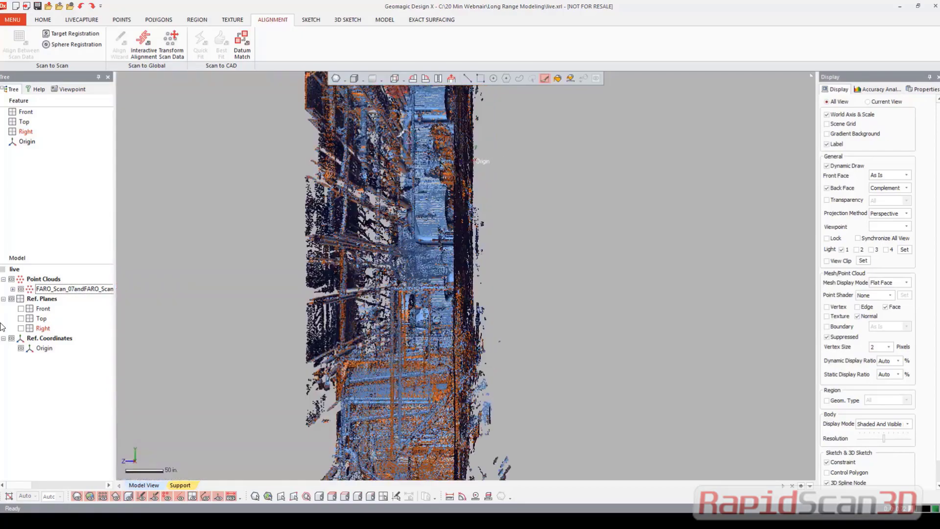
{"action": "left_click", "coordinate": [400, 79]}
{"action": "left_click", "coordinate": [400, 98]}
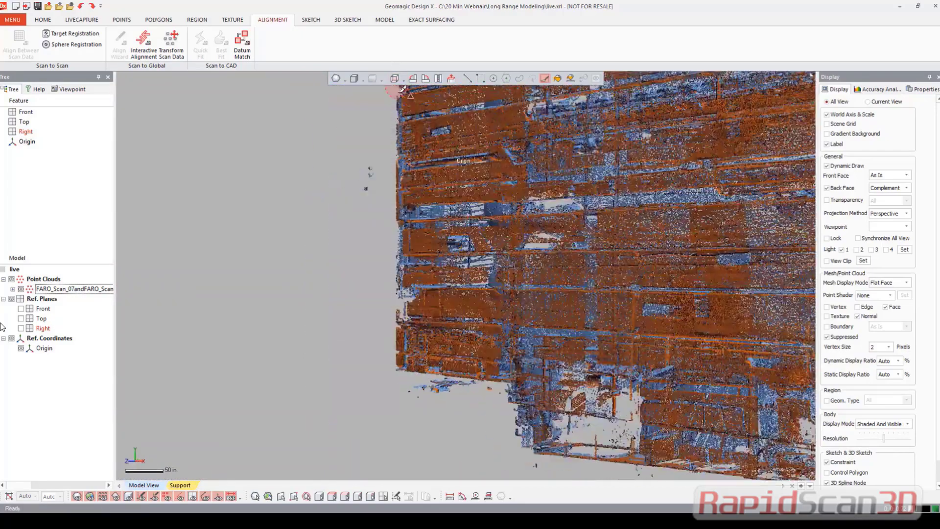
{"action": "scroll", "coordinate": [426, 260], "scroll_direction": "down", "scroll_amount": 5}
{"action": "right_click_drag", "start_coordinate": [437, 258], "coordinate": [333, 273], "text": "ctrl"}
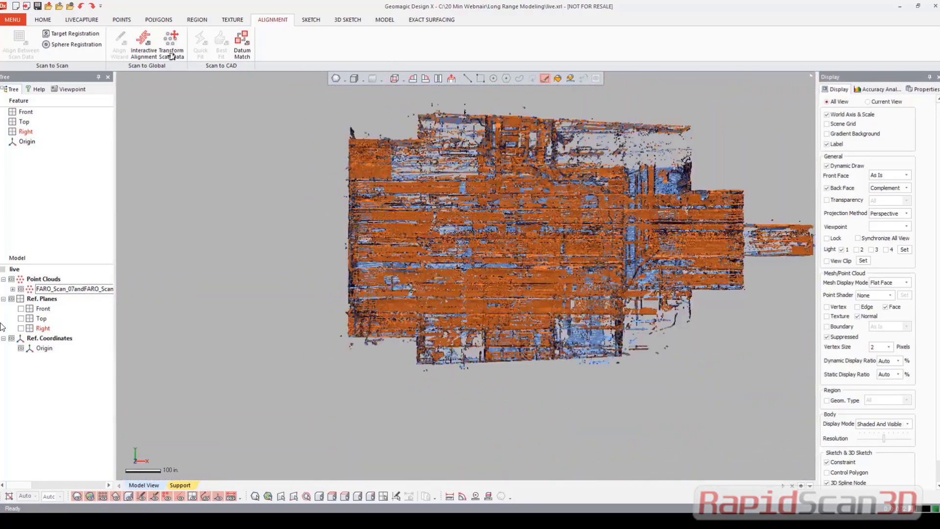
- Start Separate Point Cloud on the FARO scan with the Grid method and draw a 3 by 2 cell grid around the whole cloud
{"action": "left_click", "coordinate": [122, 19]}
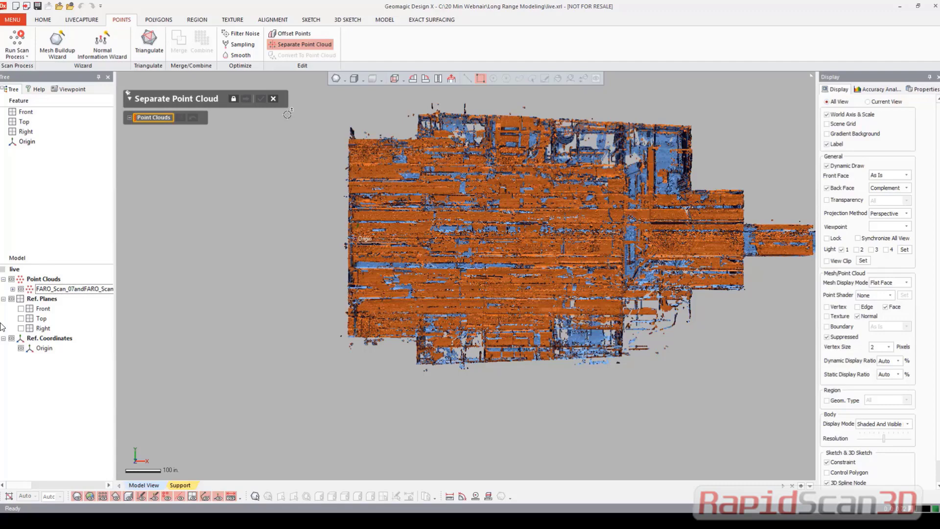
{"action": "left_click", "coordinate": [82, 290]}
{"action": "left_click", "coordinate": [246, 100]}
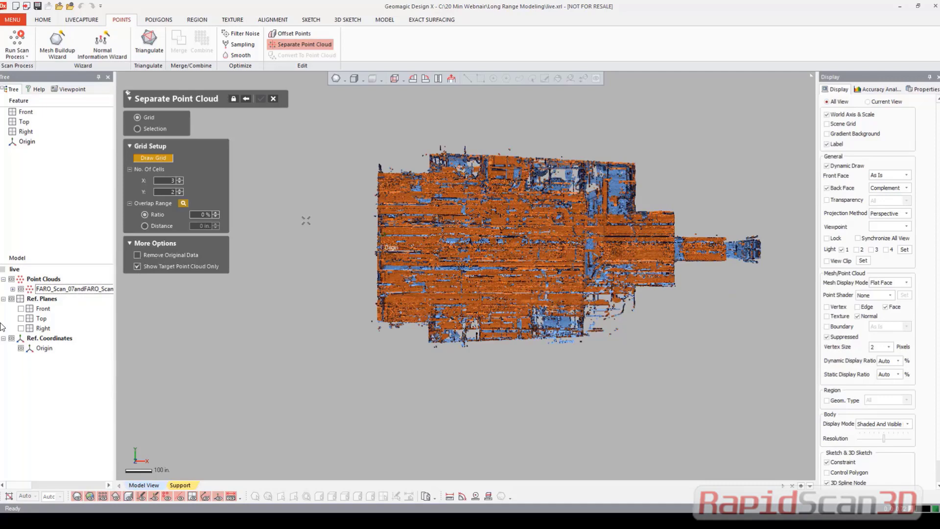
{"action": "right_click_drag", "start_coordinate": [304, 218], "coordinate": [284, 147]}
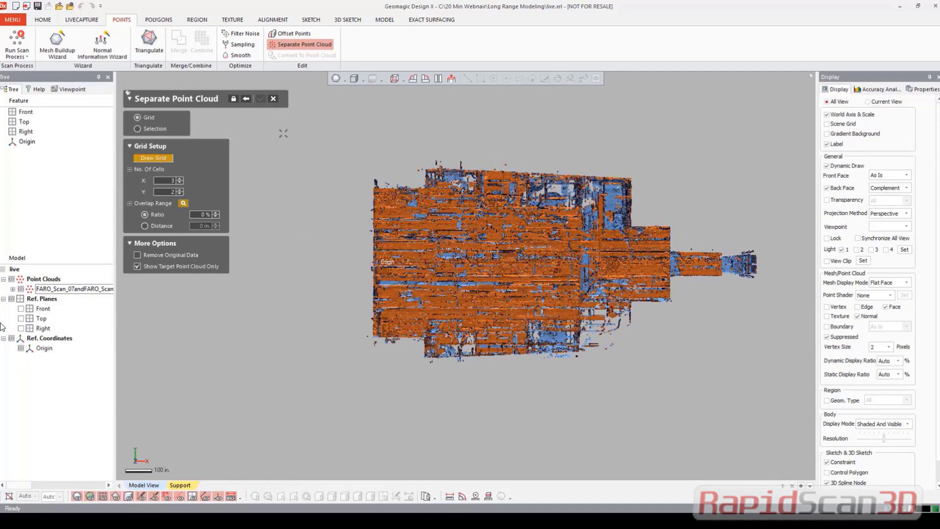
{"action": "mouse_move", "coordinate": [283, 133]}
{"action": "left_mouse_down"}
{"action": "mouse_move", "coordinate": [777, 318]}
{"action": "mouse_move", "coordinate": [812, 399]}
{"action": "mouse_move", "coordinate": [805, 407]}
{"action": "left_mouse_up"}
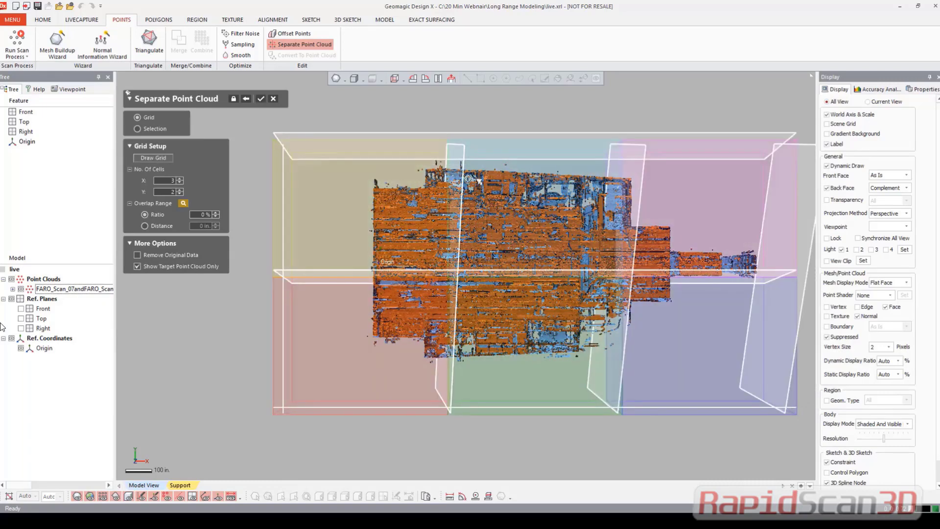
- Shift the grid's end boundary inward and its lengthwise divider onto the origin line, and apply the separation
{"action": "mouse_move", "coordinate": [465, 170]}
{"action": "left_mouse_down"}
{"action": "mouse_move", "coordinate": [452, 170]}
{"action": "mouse_move", "coordinate": [464, 170]}
{"action": "left_mouse_up"}
{"action": "left_click_drag", "start_coordinate": [289, 223], "coordinate": [305, 226]}
{"action": "left_click_drag", "start_coordinate": [495, 269], "coordinate": [495, 256]}
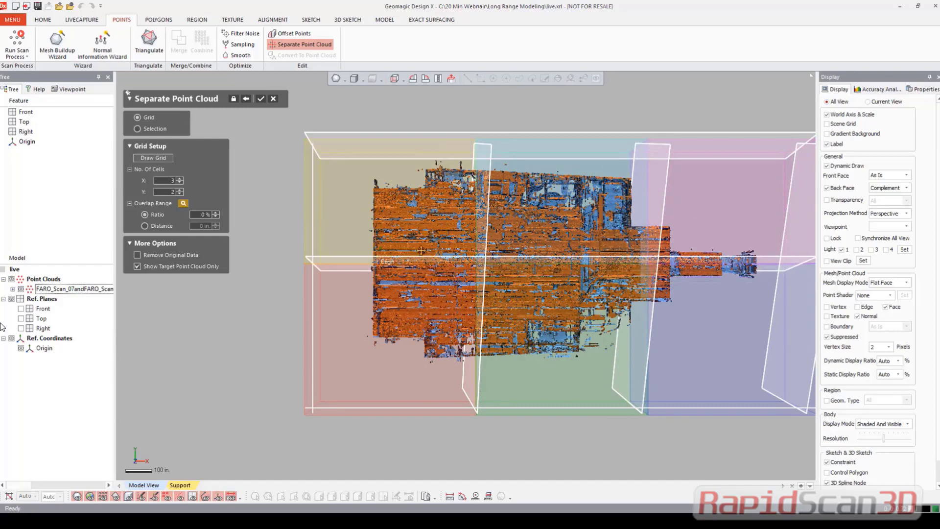
{"action": "left_click", "coordinate": [261, 101]}
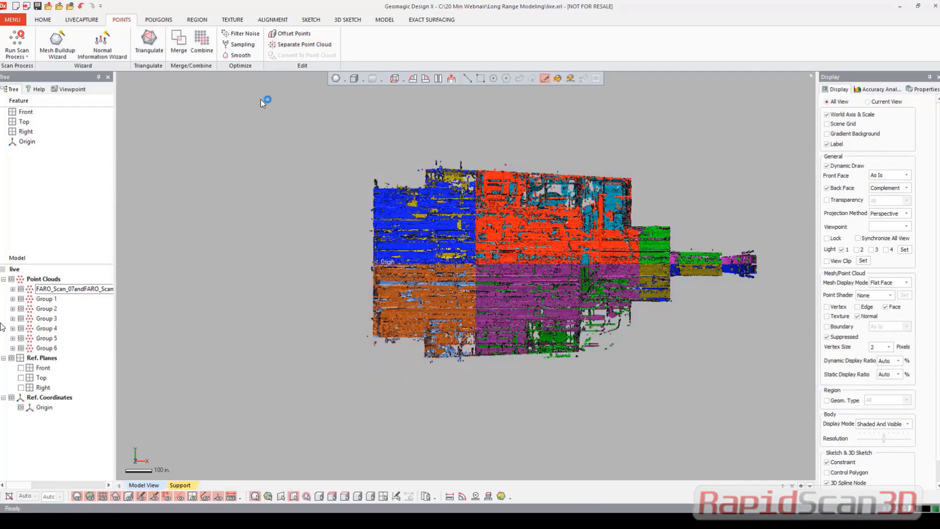
- Hide the original FARO scan and switch the separated groups off and back on to inspect the grid cells
{"action": "left_click", "coordinate": [21, 289]}
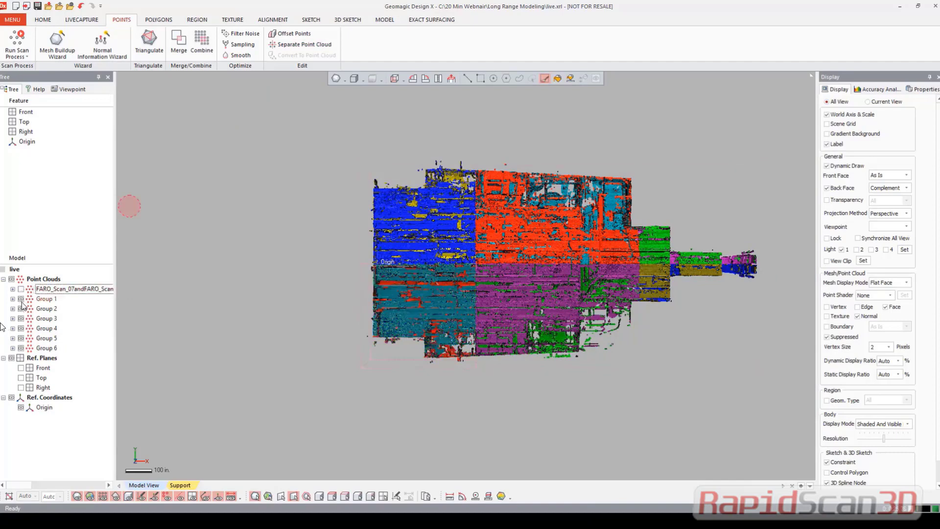
{"action": "left_click", "coordinate": [20, 298]}
{"action": "left_click", "coordinate": [20, 308]}
{"action": "left_click", "coordinate": [20, 318]}
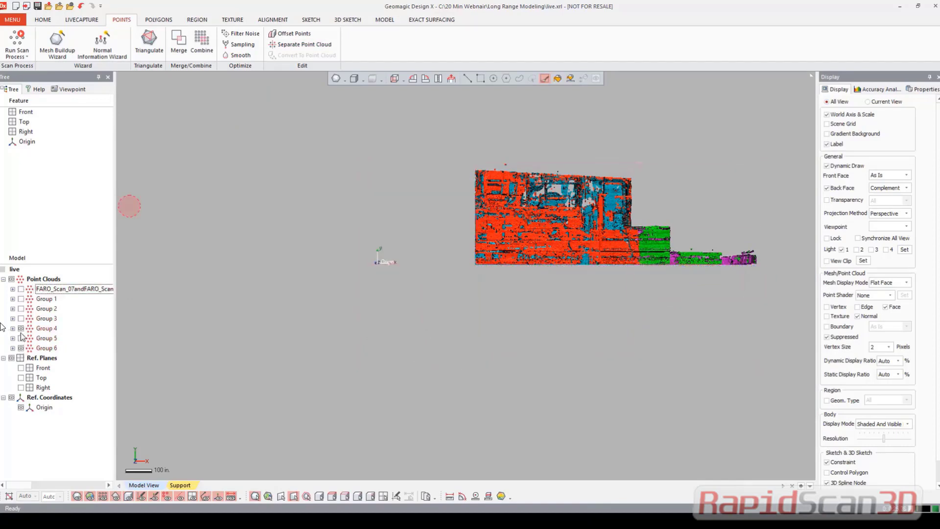
{"action": "left_click", "coordinate": [21, 329]}
{"action": "left_click", "coordinate": [21, 337]}
{"action": "left_click", "coordinate": [20, 328]}
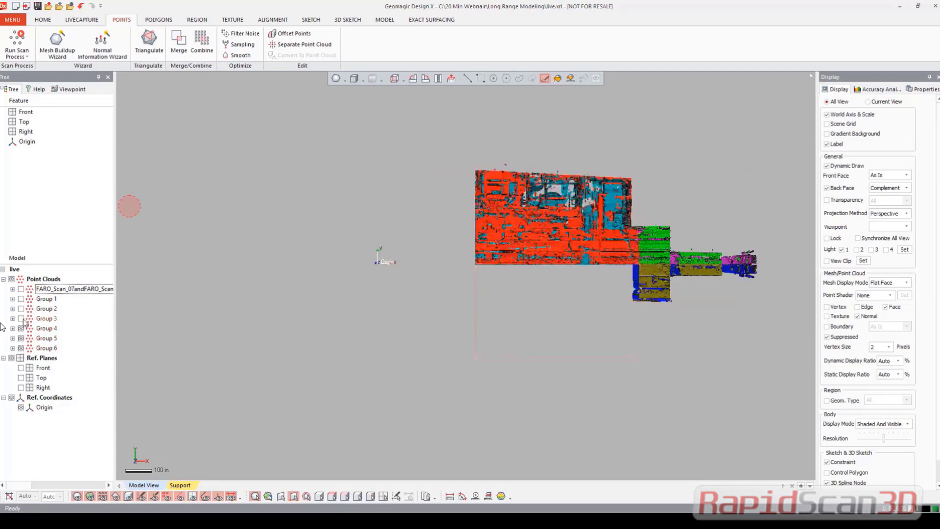
{"action": "left_click", "coordinate": [20, 318]}
{"action": "left_click", "coordinate": [21, 308]}
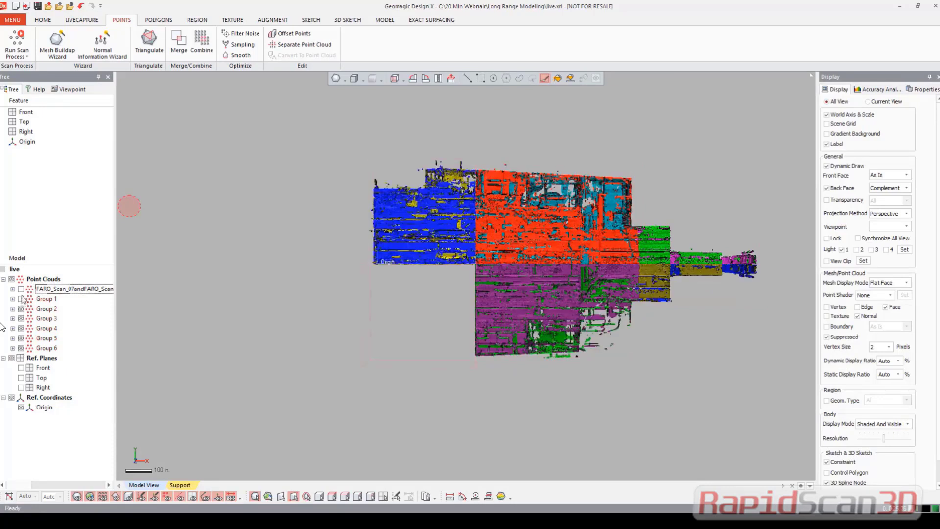
{"action": "left_click", "coordinate": [21, 299]}
- Hide Groups 1 to 6 and show only the original FARO scan
{"action": "left_click", "coordinate": [20, 298]}
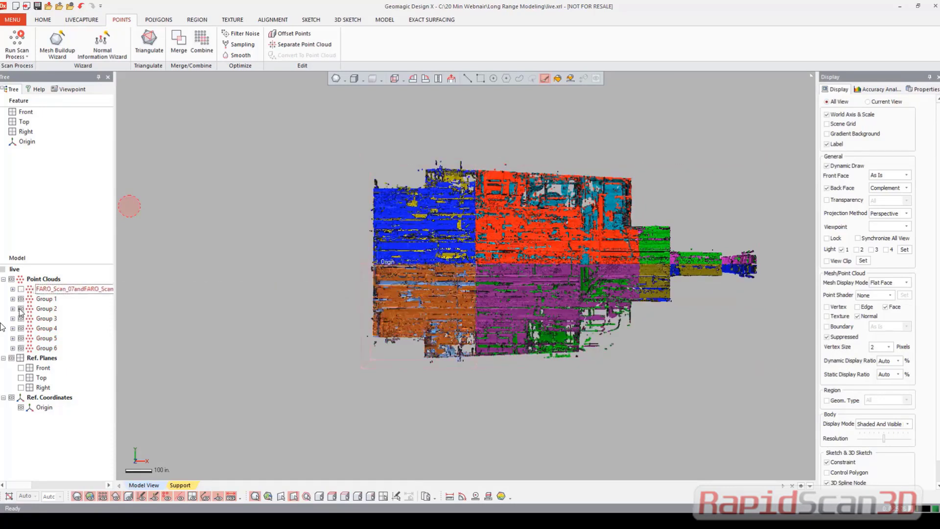
{"action": "left_click", "coordinate": [21, 319]}
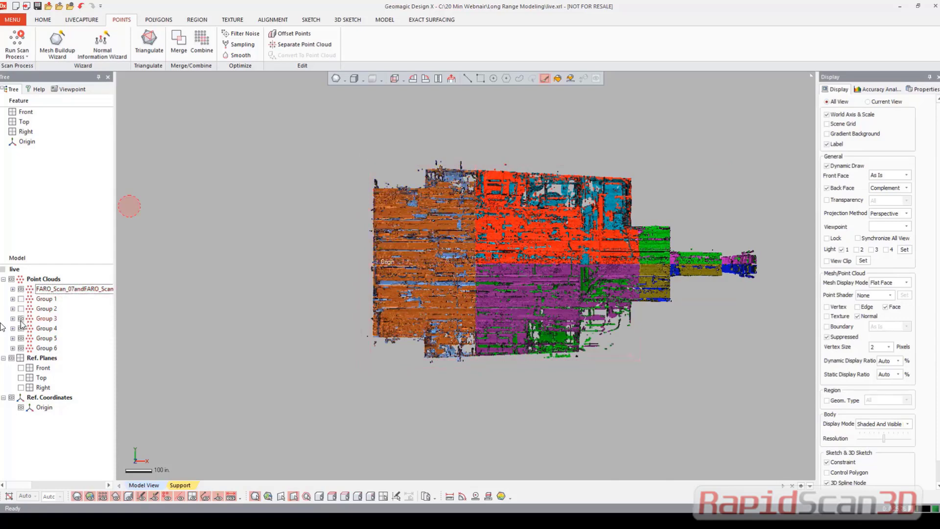
{"action": "left_click", "coordinate": [21, 329]}
{"action": "left_click", "coordinate": [21, 328]}
{"action": "left_click", "coordinate": [21, 339]}
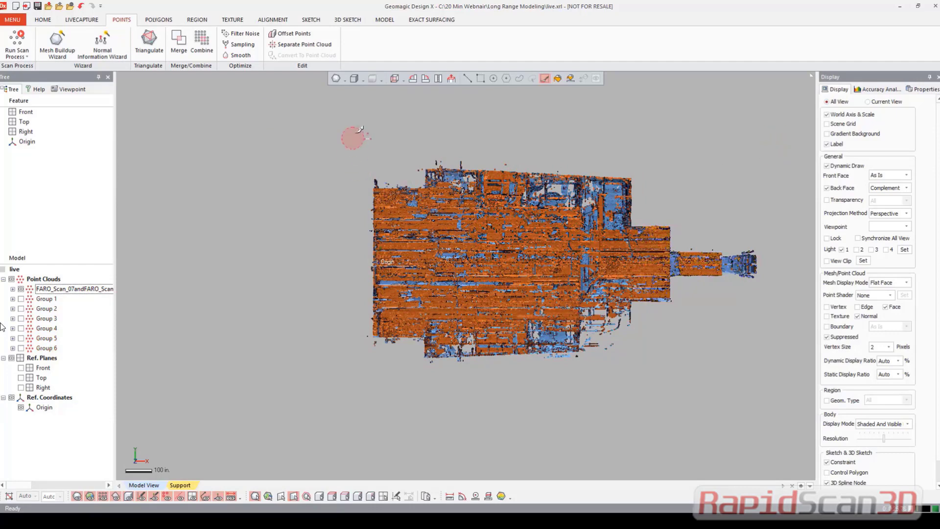
- Show the Front, Top and Right reference planes around the point cloud
{"action": "left_click", "coordinate": [311, 20]}
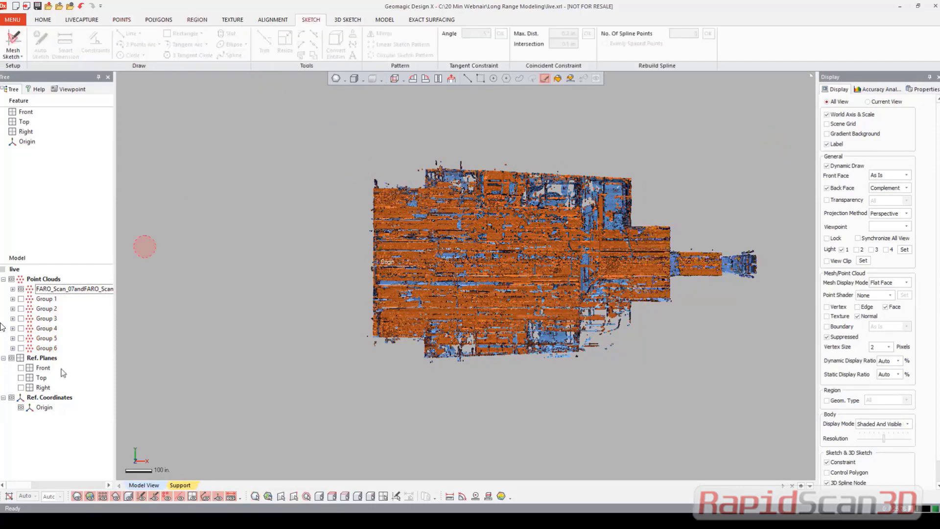
{"action": "left_click", "coordinate": [21, 368]}
{"action": "left_click", "coordinate": [21, 377]}
{"action": "left_click", "coordinate": [21, 387]}
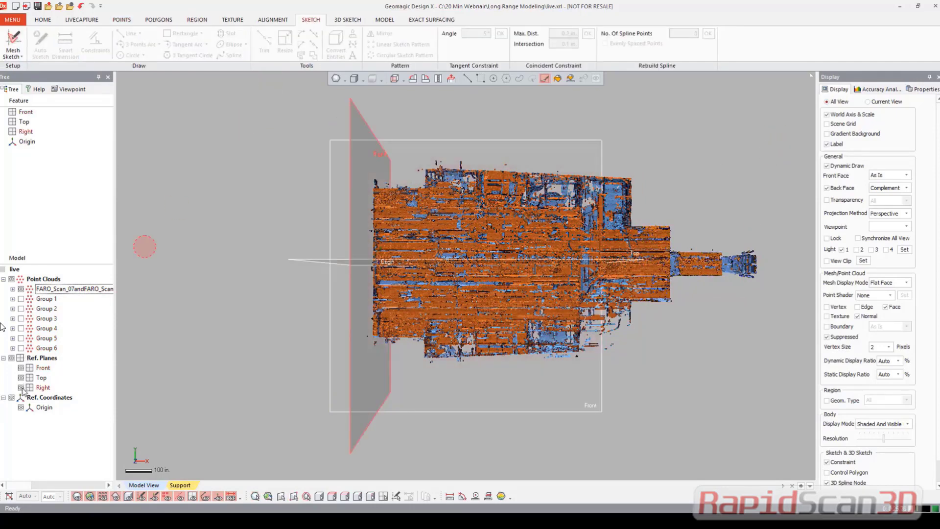
{"action": "right_click_drag", "start_coordinate": [435, 443], "coordinate": [416, 357]}
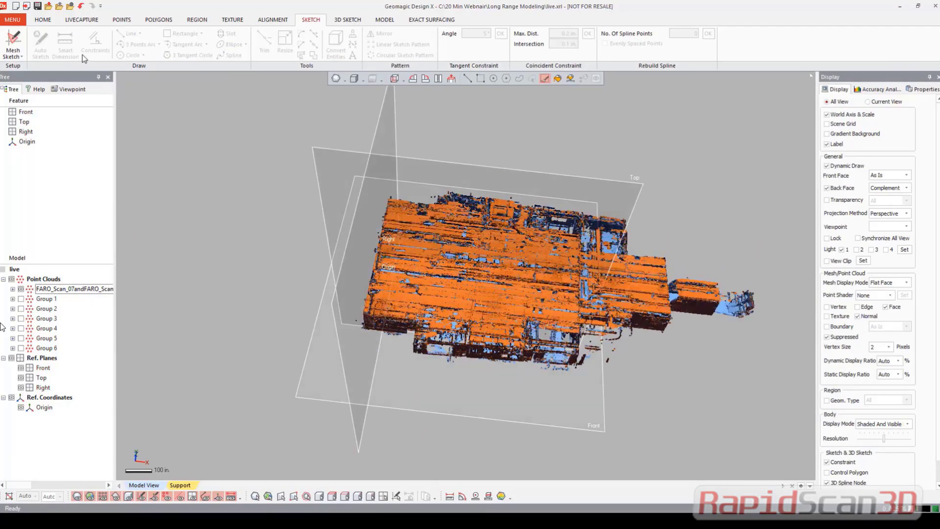
- Create a mesh sketch of the FARO scan on the Front plane with its section offset 70 in. from the base plane
{"action": "left_click", "coordinate": [15, 42]}
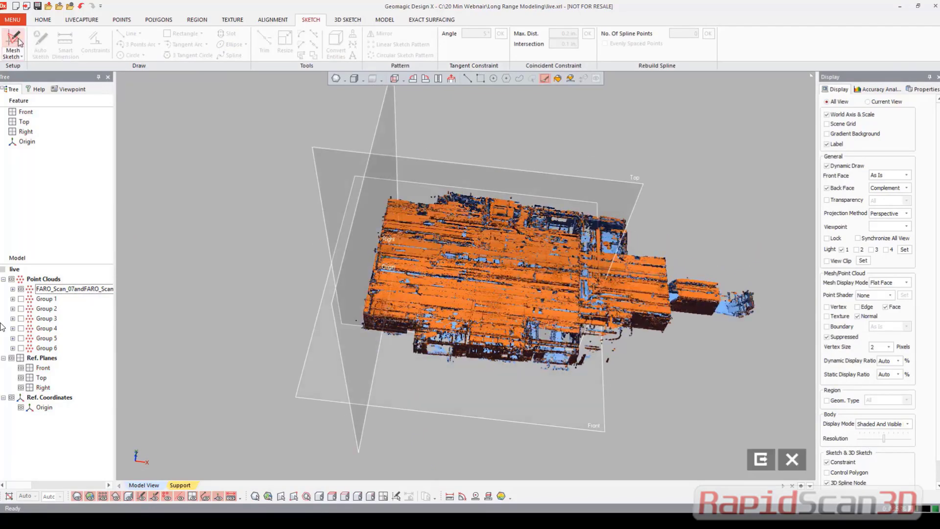
{"action": "left_click", "coordinate": [473, 389]}
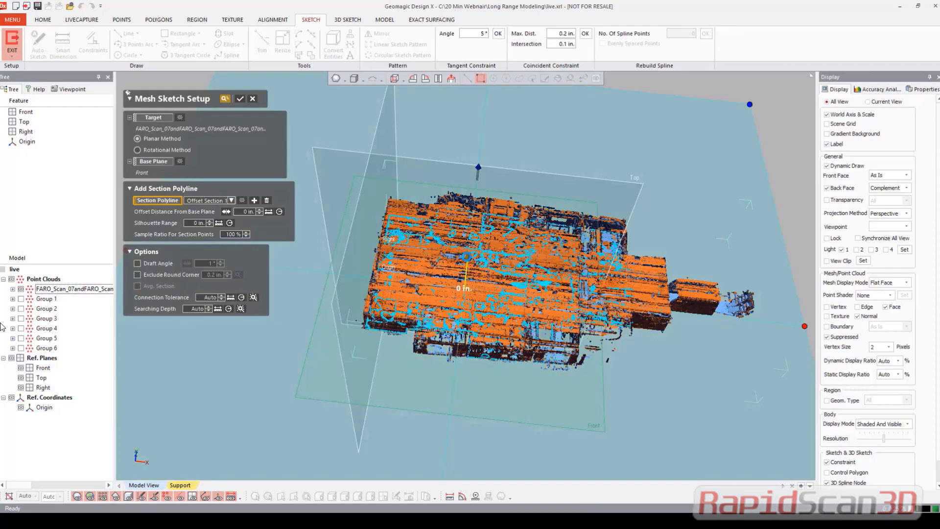
{"action": "left_click_drag", "start_coordinate": [469, 275], "coordinate": [484, 376]}
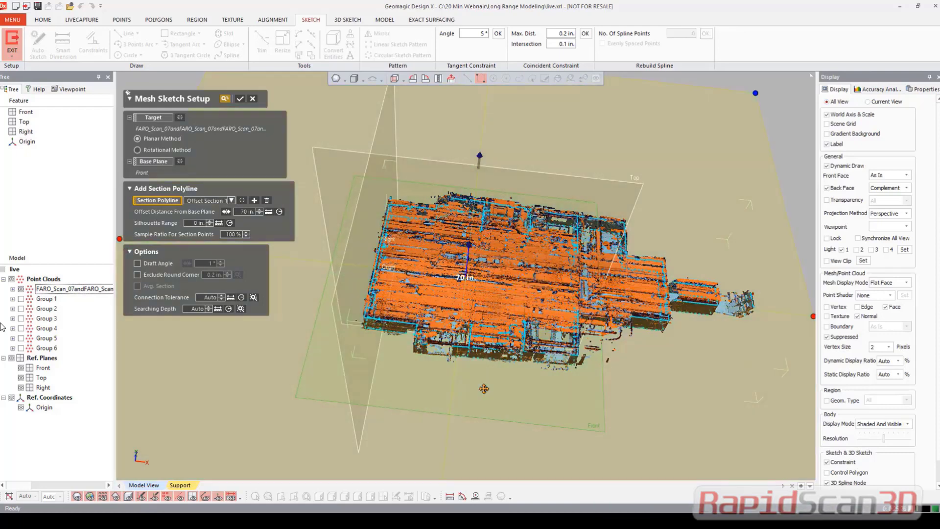
{"action": "double_click", "coordinate": [250, 216]}
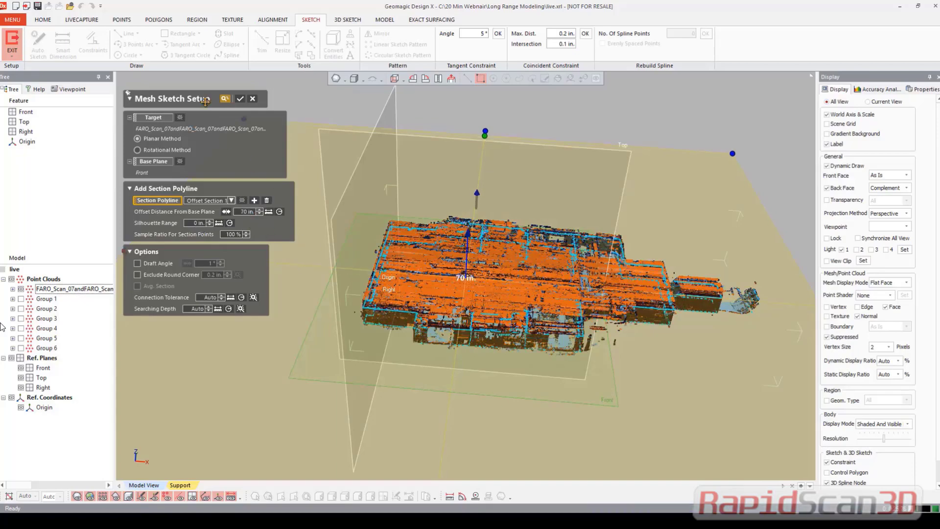
{"action": "left_click", "coordinate": [240, 99]}
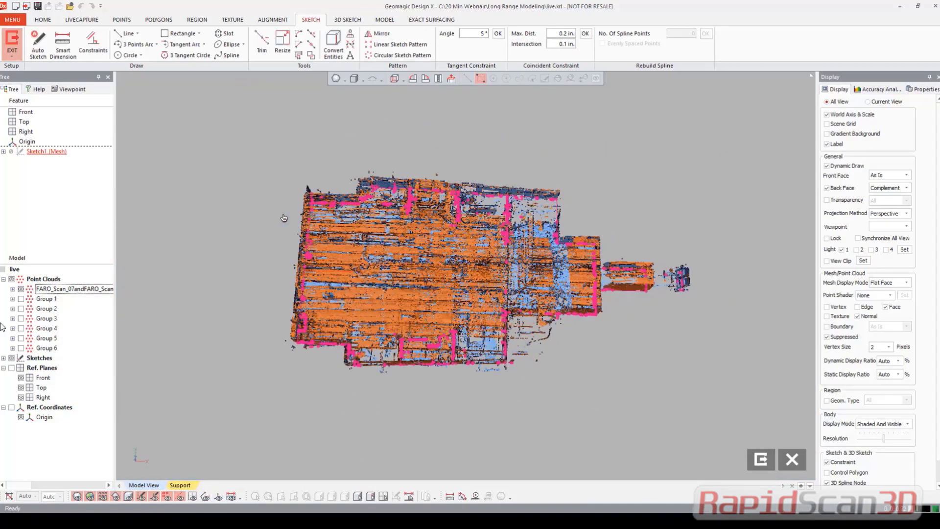
- Hide the point clouds and fit a sketch line to the section polylines along the long slanted upper wall
{"action": "left_click", "coordinate": [11, 279]}
{"action": "left_click", "coordinate": [128, 34]}
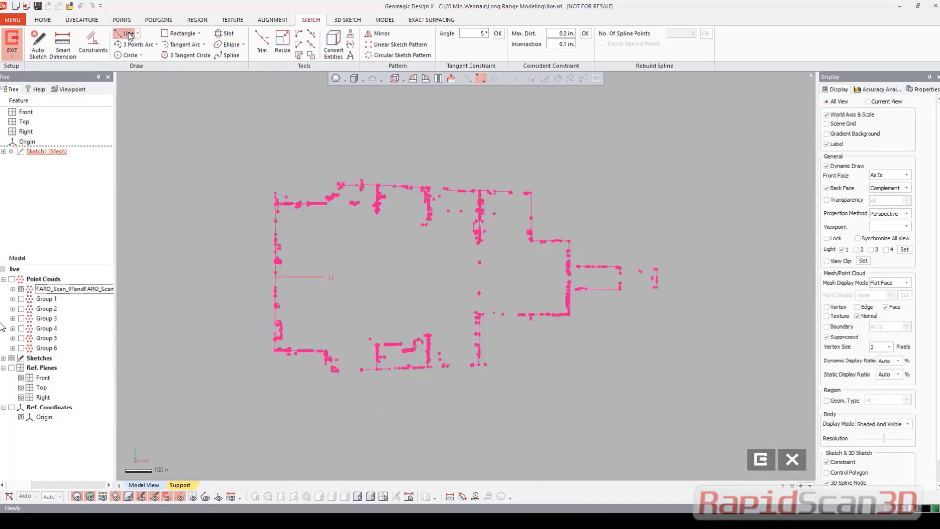
{"action": "scroll", "coordinate": [306, 177], "scroll_direction": "up", "scroll_amount": 3}
{"action": "middle_click_drag", "start_coordinate": [306, 177], "coordinate": [337, 192]}
{"action": "left_click", "coordinate": [348, 136]}
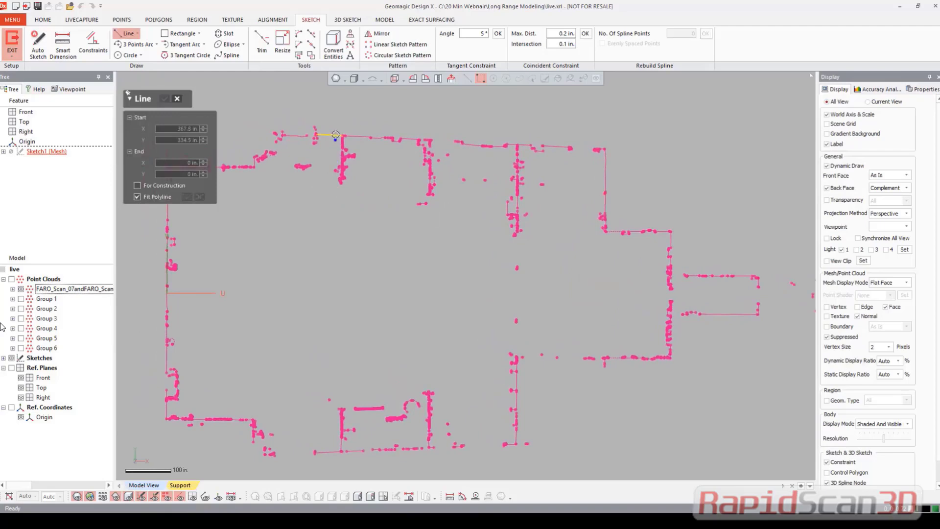
{"action": "left_click_drag", "start_coordinate": [350, 137], "coordinate": [518, 143]}
{"action": "left_click", "coordinate": [545, 146]}
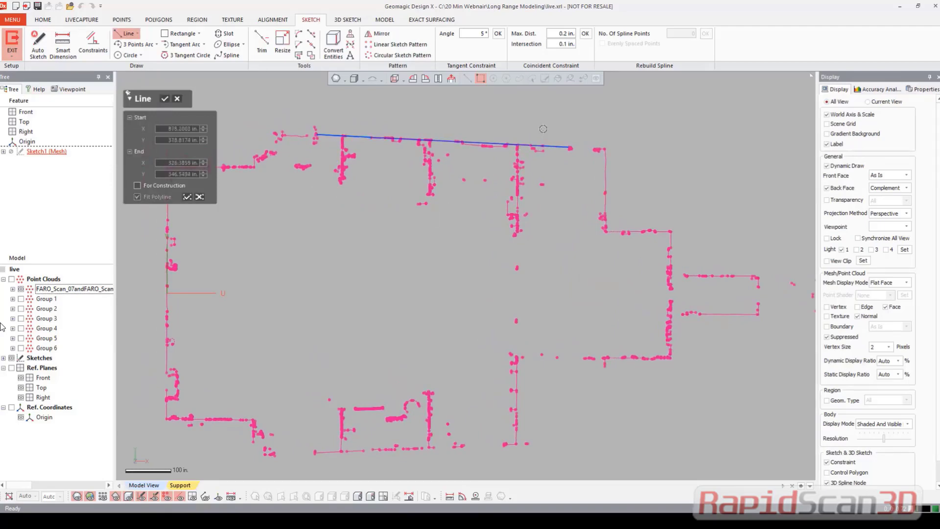
- Fit lines to the vertical wall past the right end of the slanted upper wall and the adjoining short horizontal wall
{"action": "left_click", "coordinate": [607, 172]}
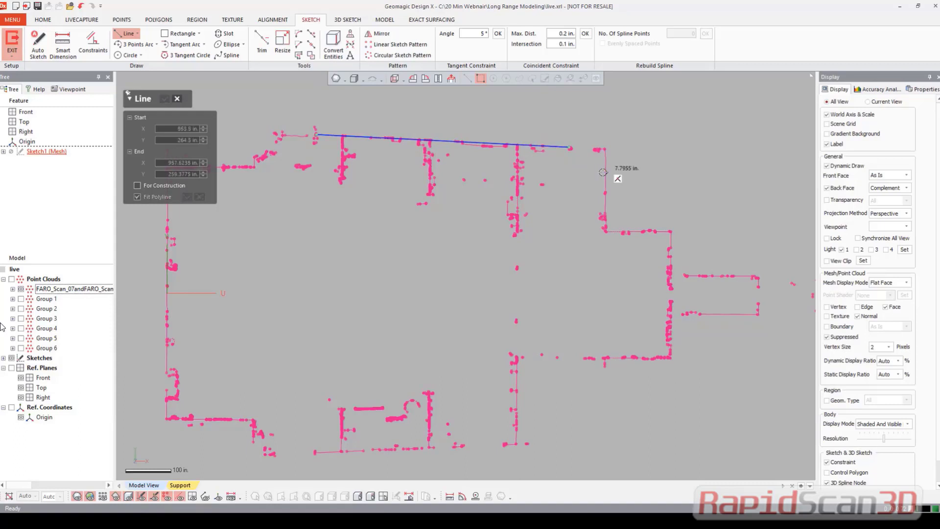
{"action": "left_click", "coordinate": [126, 34]}
{"action": "left_click", "coordinate": [127, 33]}
{"action": "double_click", "coordinate": [605, 175]}
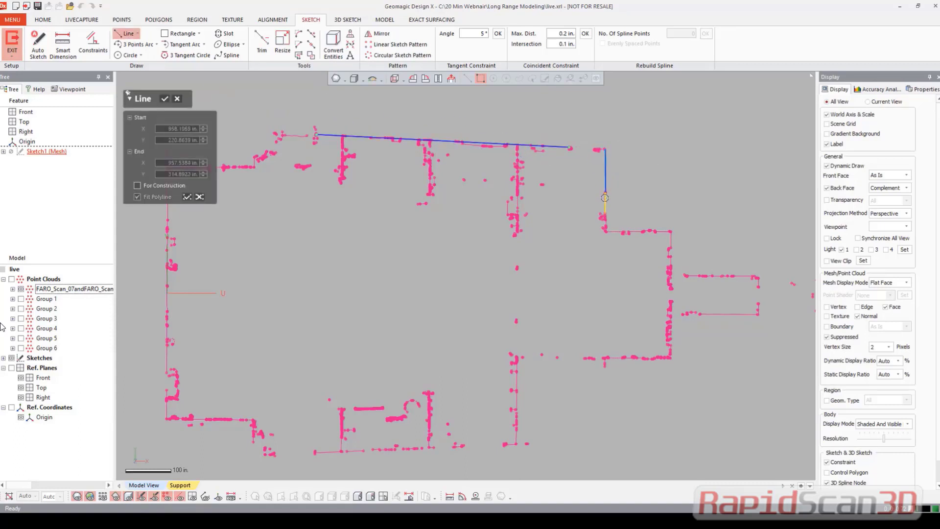
{"action": "double_click", "coordinate": [636, 231]}
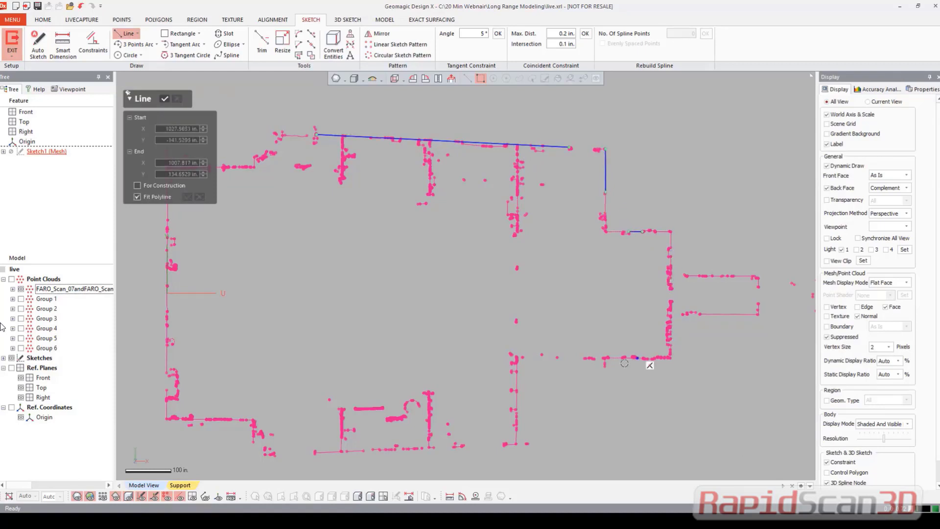
- Fit lines to the vertical right end wall and the horizontal wall running back from its lower corner
{"action": "left_click", "coordinate": [670, 262]}
{"action": "scroll", "coordinate": [670, 329], "scroll_direction": "up", "scroll_amount": 3}
{"action": "left_click", "coordinate": [635, 336]}
{"action": "left_click", "coordinate": [657, 393]}
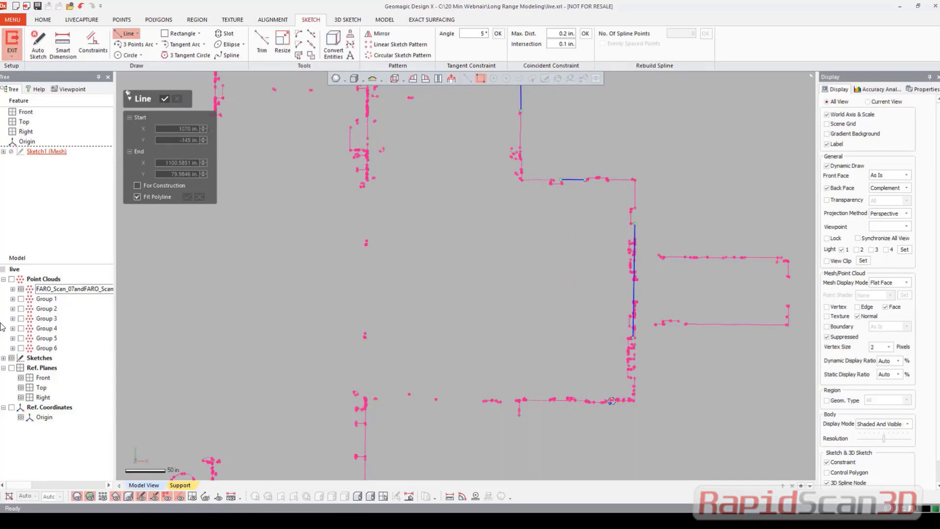
{"action": "scroll", "coordinate": [611, 399], "scroll_direction": "up", "scroll_amount": 2}
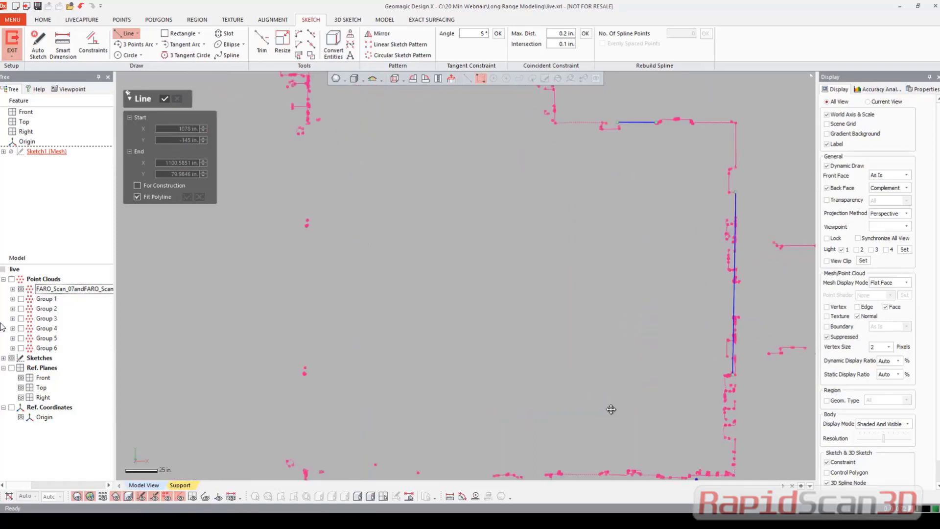
{"action": "left_click", "coordinate": [579, 384]}
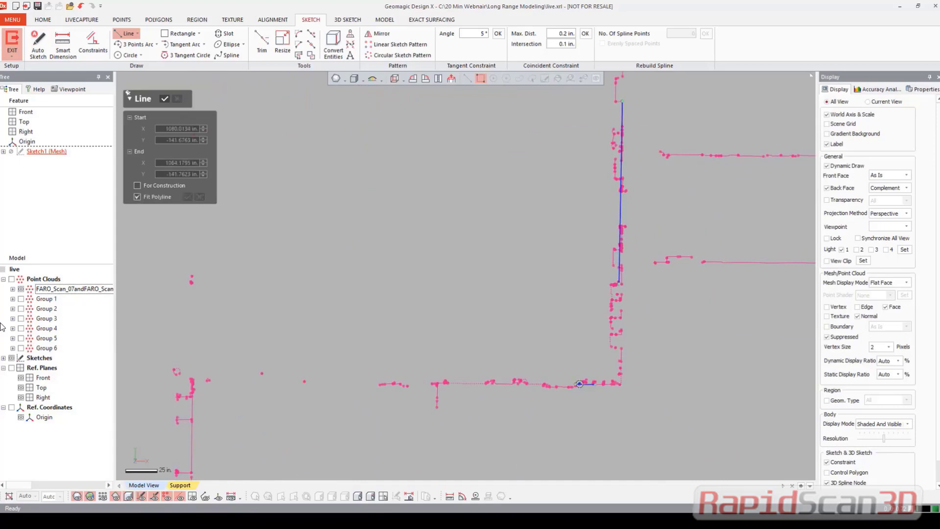
- Fit lines to the vertical wall on the lower right side and the long slanted lower wall
{"action": "left_click", "coordinate": [194, 441]}
{"action": "scroll", "coordinate": [382, 408], "scroll_direction": "down", "scroll_amount": 2}
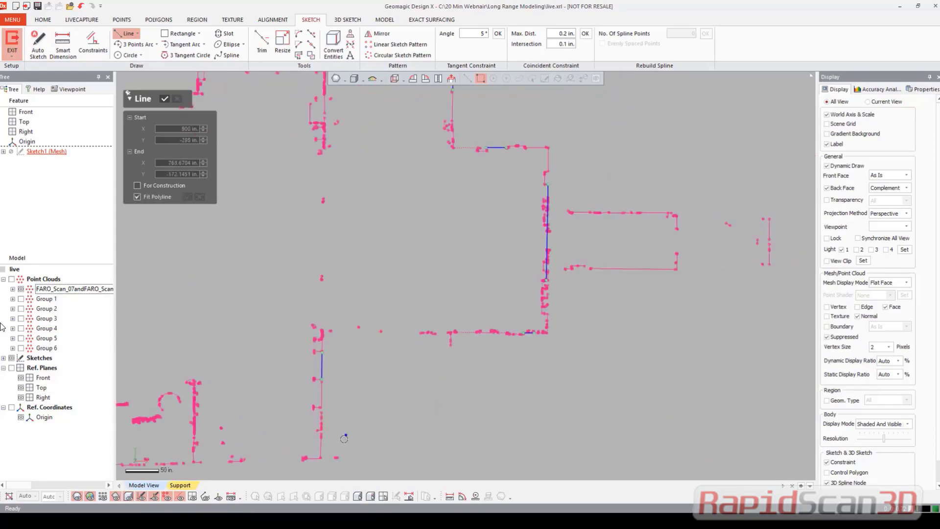
{"action": "middle_click_drag", "start_coordinate": [212, 432], "coordinate": [419, 356]}
{"action": "left_click", "coordinate": [235, 406]}
{"action": "left_click", "coordinate": [284, 406]}
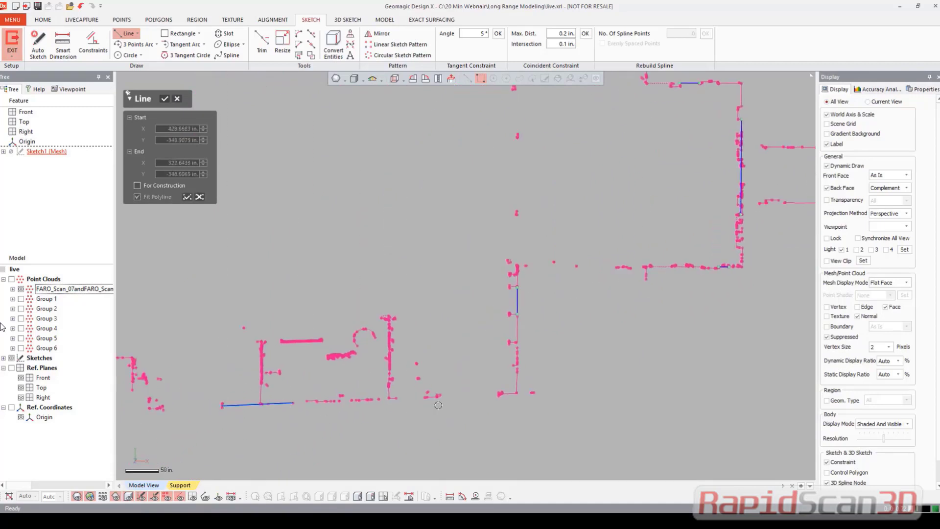
{"action": "left_click", "coordinate": [430, 397]}
{"action": "scroll", "coordinate": [343, 405], "scroll_direction": "down", "scroll_amount": 4}
{"action": "scroll", "coordinate": [298, 326], "scroll_direction": "up", "scroll_amount": 4}
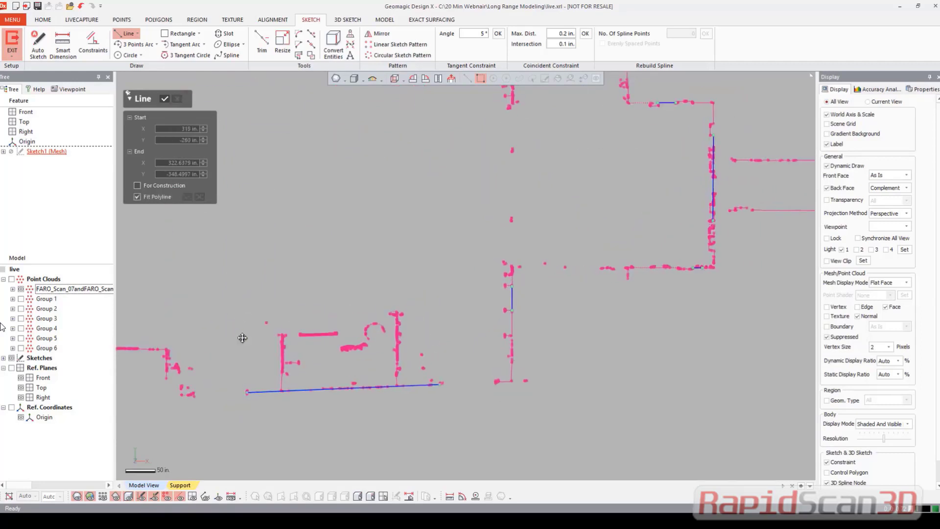
- Fit lines to the lower-left horizontal wall and the short vertical jog at its right end
{"action": "middle_click_drag", "start_coordinate": [235, 333], "coordinate": [467, 325]}
{"action": "left_click", "coordinate": [325, 340]}
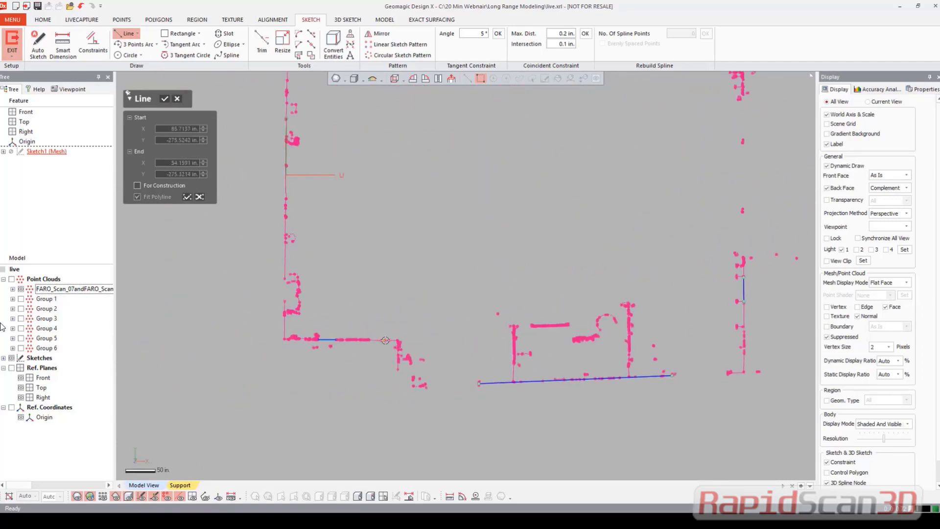
{"action": "left_click", "coordinate": [397, 300]}
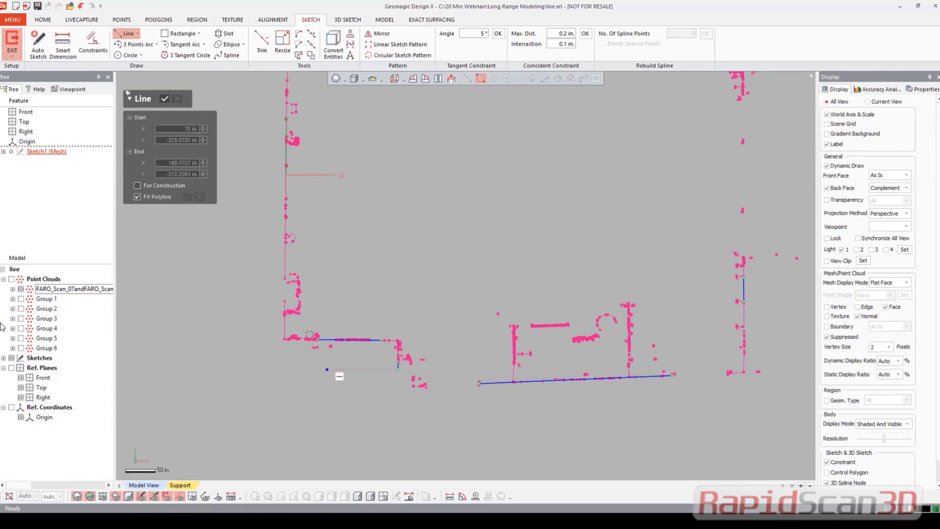
- Fit one line along the full vertical left wall through the sketch origin
{"action": "left_click", "coordinate": [284, 273]}
{"action": "middle_click_drag", "start_coordinate": [270, 281], "coordinate": [273, 360]}
{"action": "left_click", "coordinate": [288, 271]}
{"action": "left_click", "coordinate": [287, 146]}
{"action": "middle_click_drag", "start_coordinate": [266, 171], "coordinate": [267, 263]}
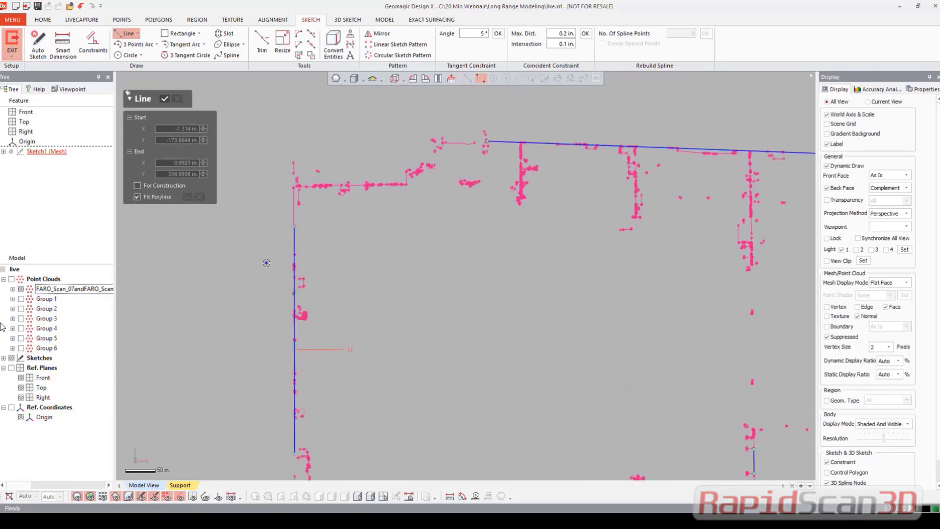
- Fit lines to the upper-left horizontal wall and its short vertical jog, and finish the Line command
{"action": "left_click", "coordinate": [361, 183]}
{"action": "scroll", "coordinate": [472, 149], "scroll_direction": "up", "scroll_amount": 3}
{"action": "left_click", "coordinate": [374, 182]}
{"action": "scroll", "coordinate": [450, 264], "scroll_direction": "down", "scroll_amount": 3}
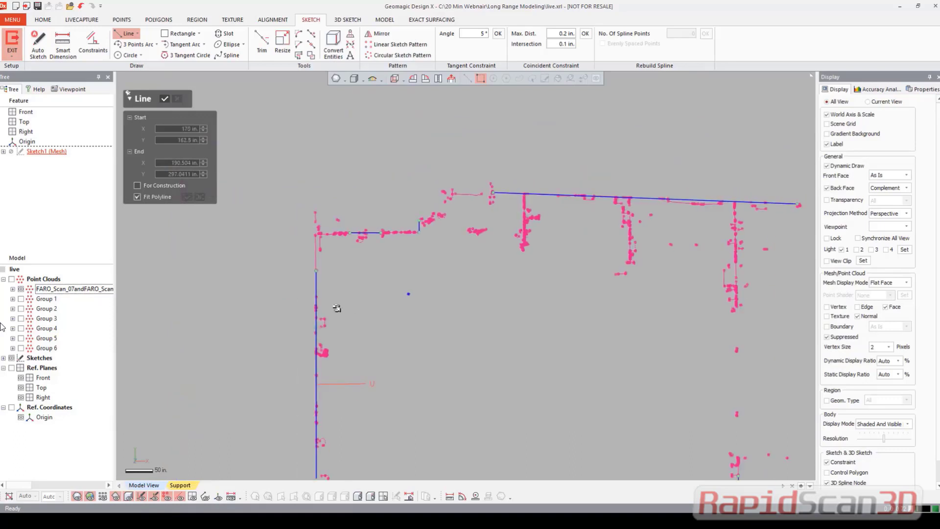
{"action": "left_click", "coordinate": [165, 100]}
- Use Corner Trim to join the upper-left horizontal line to the short vertical jog and the jog to the slanted upper wall line
{"action": "left_click", "coordinate": [259, 45]}
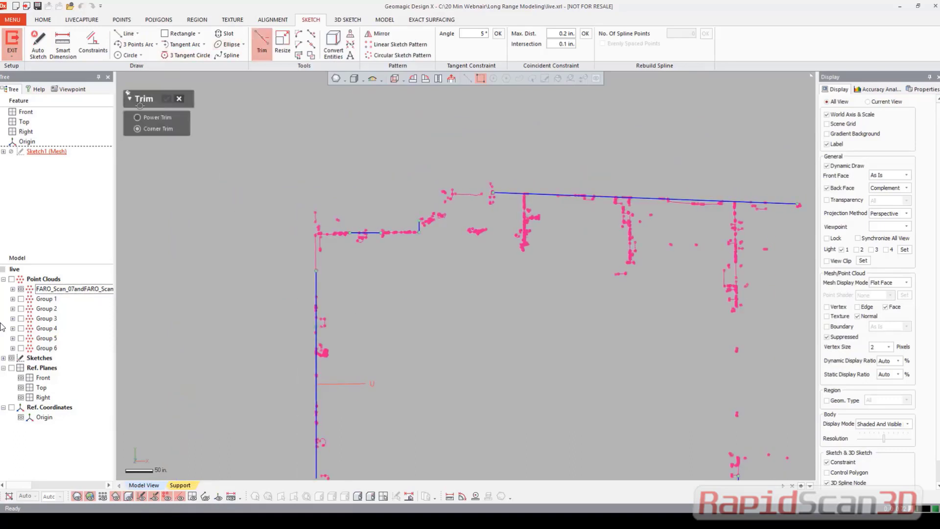
{"action": "left_click", "coordinate": [373, 233]}
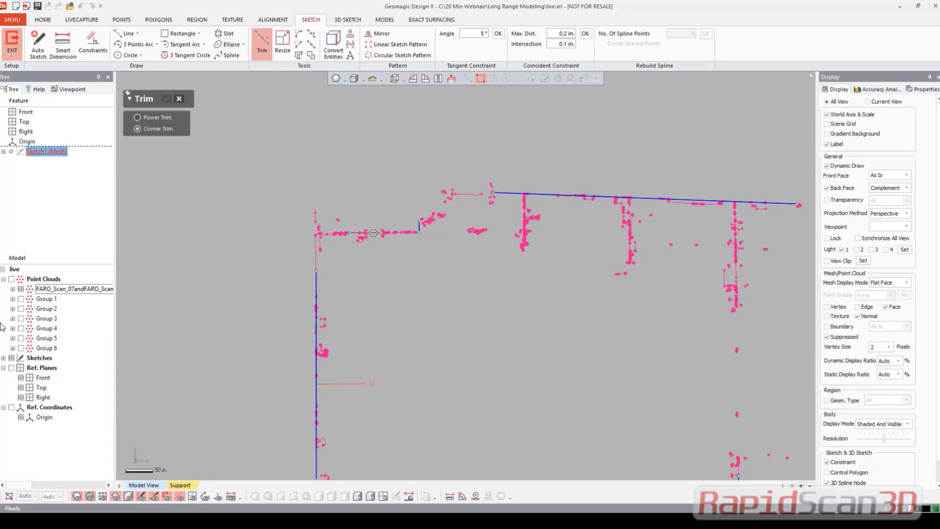
{"action": "left_click", "coordinate": [418, 228]}
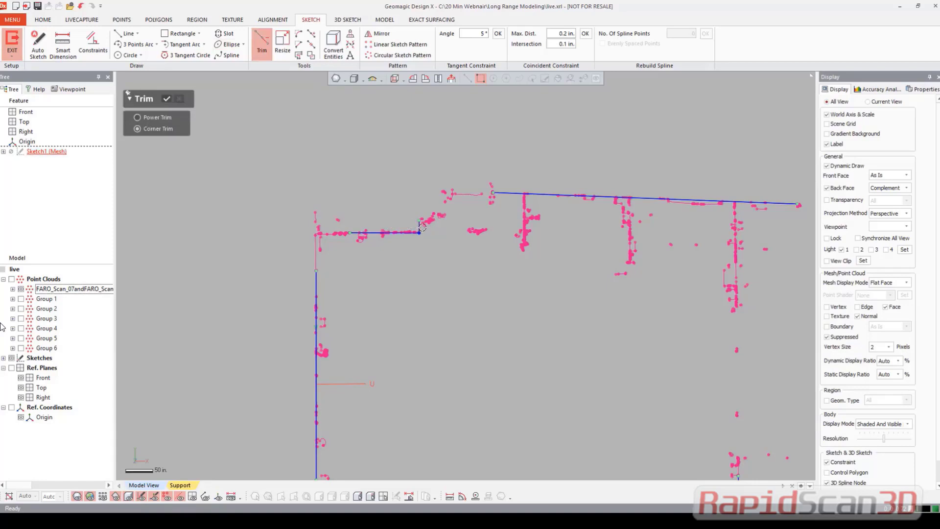
{"action": "left_click", "coordinate": [419, 228]}
{"action": "left_click", "coordinate": [501, 196]}
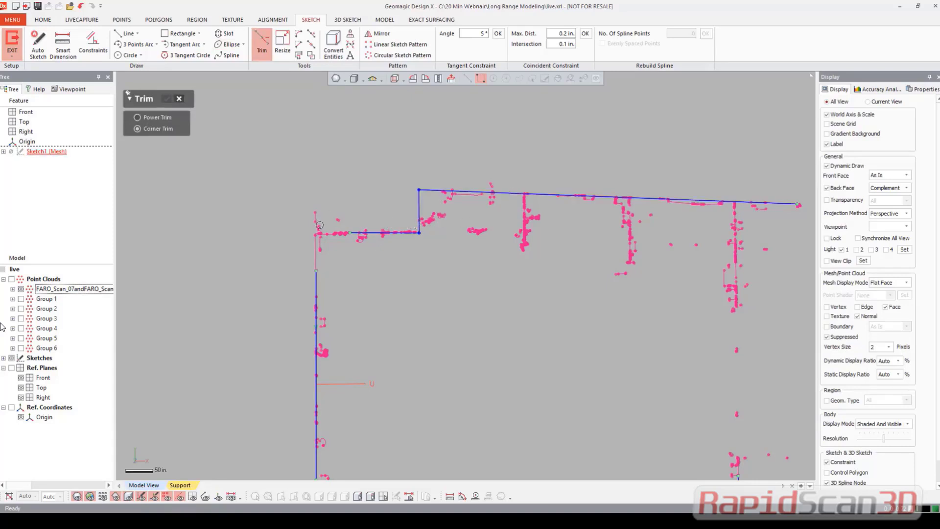
- Corner-trim the upper-left horizontal line and the full left wall line to meet at a corner
{"action": "left_click", "coordinate": [370, 234]}
{"action": "left_click", "coordinate": [316, 300]}
{"action": "scroll", "coordinate": [416, 338], "scroll_direction": "down", "scroll_amount": 4}
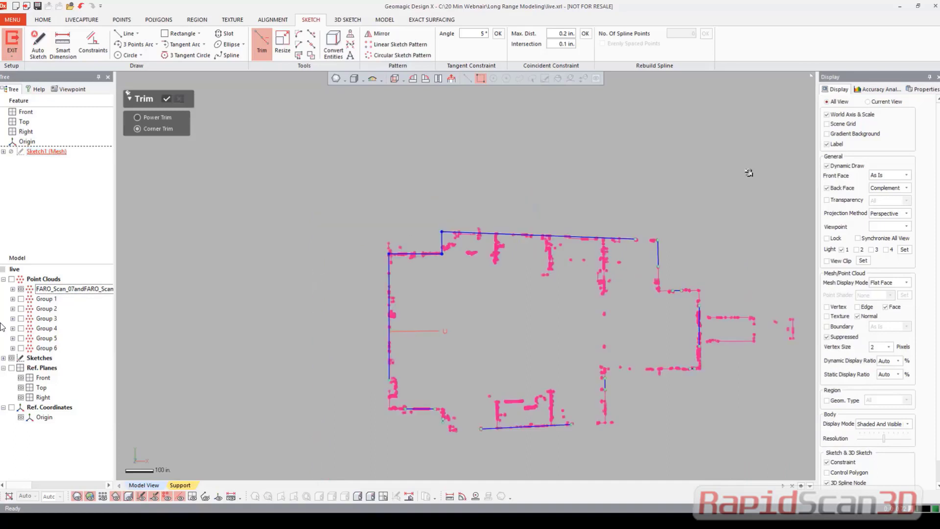
- Turn on the Disjoined Ends accuracy display for the sketch
{"action": "left_click", "coordinate": [884, 90]}
{"action": "left_click", "coordinate": [828, 141]}
{"action": "left_click", "coordinate": [828, 141]}
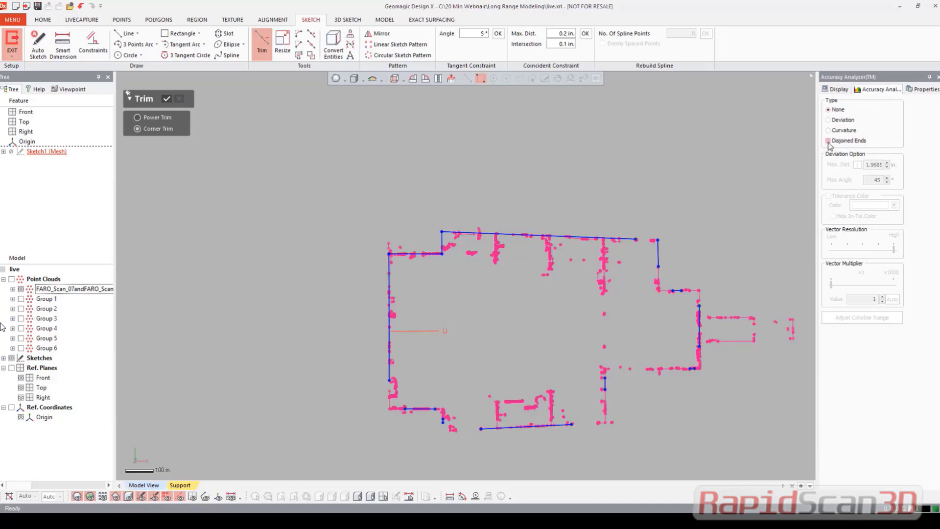
- Corner-trim the left wall line to the lower-left horizontal line, and that line to its short vertical jog
{"action": "scroll", "coordinate": [503, 346], "scroll_direction": "up", "scroll_amount": 4}
{"action": "left_click", "coordinate": [347, 324]}
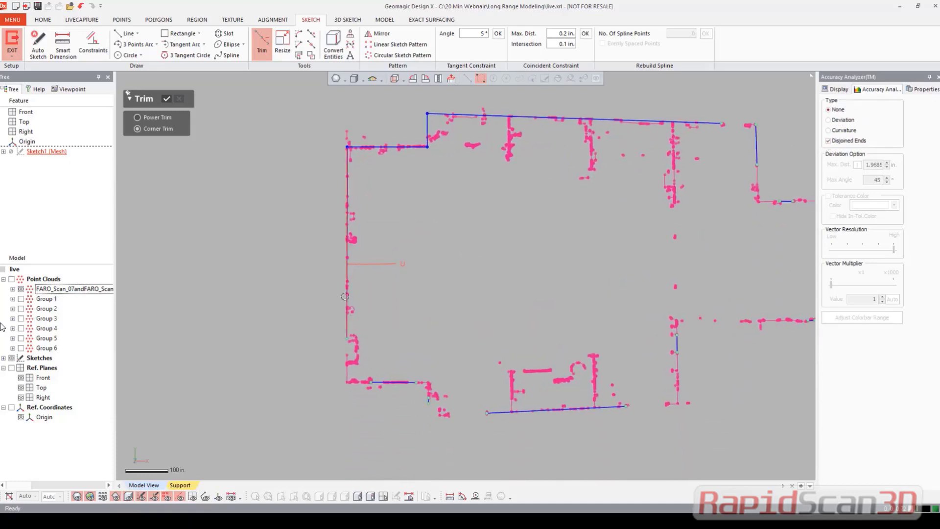
{"action": "left_click", "coordinate": [386, 380]}
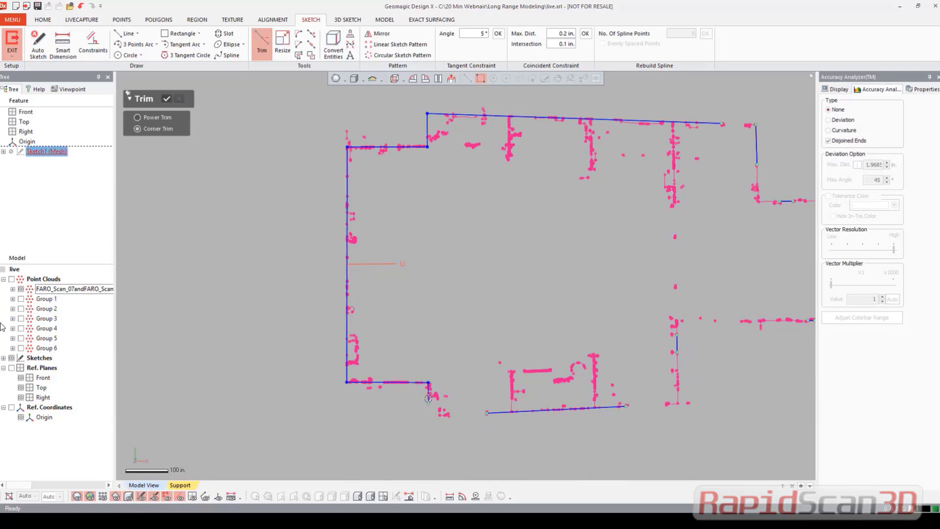
{"action": "left_click", "coordinate": [428, 396]}
- Corner-trim the slanted lower wall line to the lower-left jog and to the lower-right vertical wall line
{"action": "left_click", "coordinate": [430, 394]}
{"action": "left_click", "coordinate": [513, 411]}
{"action": "left_click", "coordinate": [603, 407]}
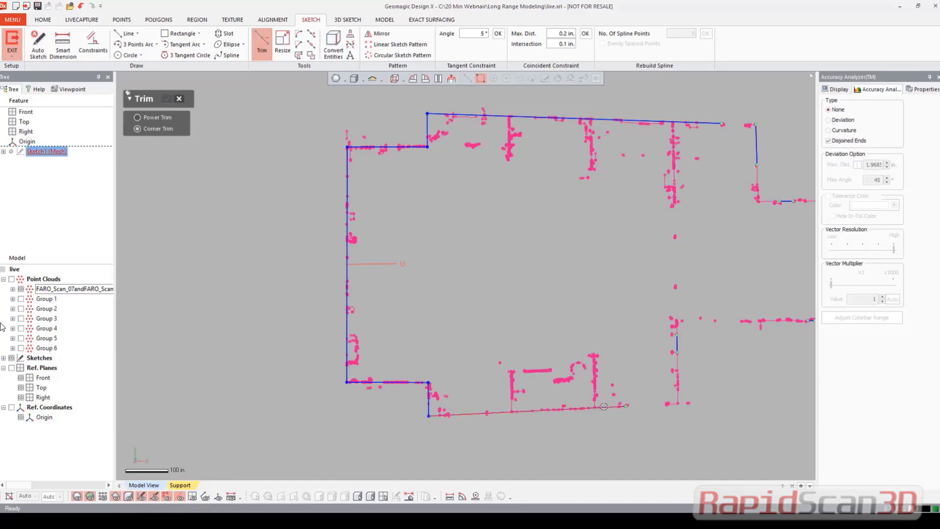
{"action": "left_click", "coordinate": [675, 346]}
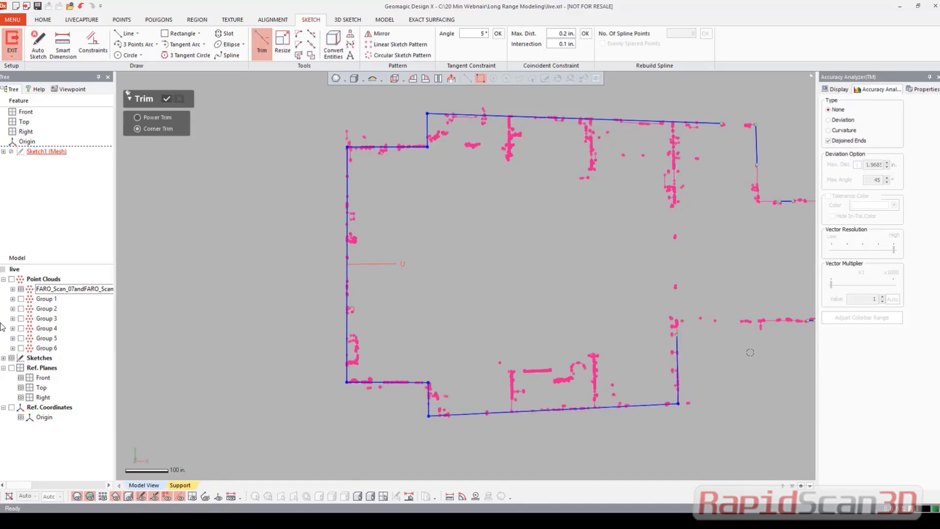
- Corner-trim the lower-right horizontal line to the adjoining vertical wall line and to the far-right vertical wall line
{"action": "middle_click_drag", "start_coordinate": [750, 352], "coordinate": [598, 319]}
{"action": "left_click", "coordinate": [662, 324]}
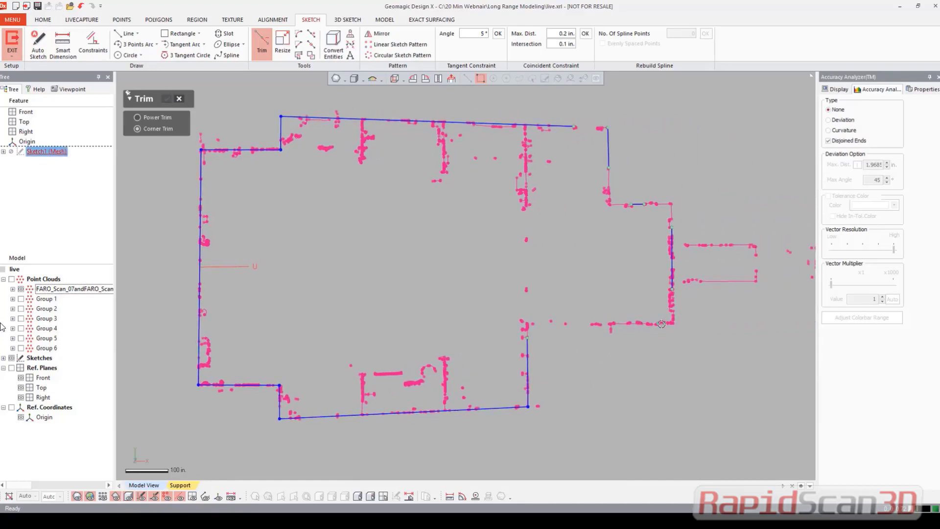
{"action": "left_click", "coordinate": [525, 343]}
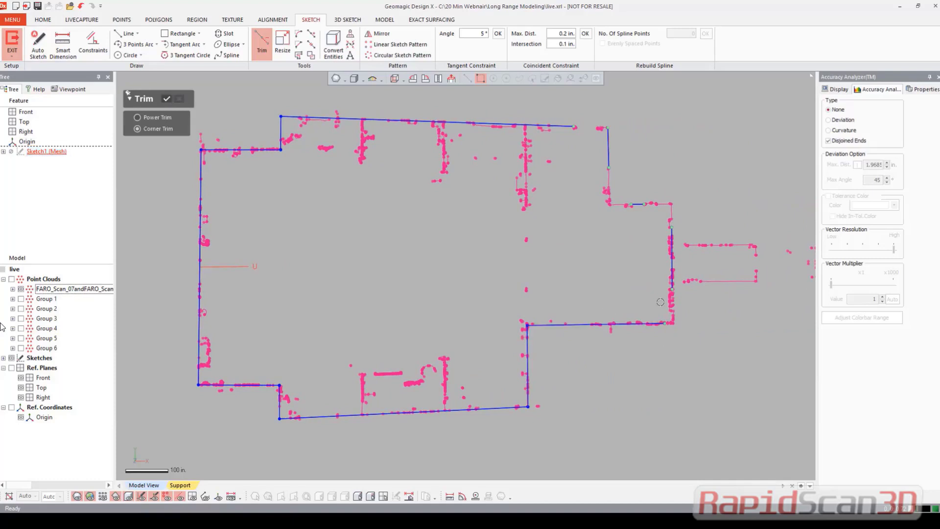
{"action": "left_click", "coordinate": [672, 265]}
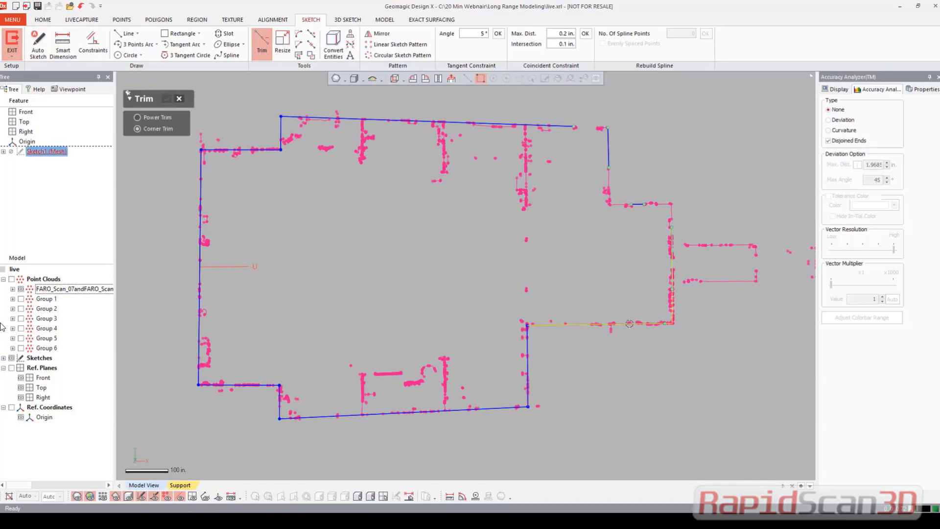
{"action": "left_click", "coordinate": [627, 324]}
- Close the remaining upper-right corners of the wall outline with Corner Trim and exit the sketch
{"action": "left_click", "coordinate": [640, 201]}
{"action": "left_click", "coordinate": [671, 243]}
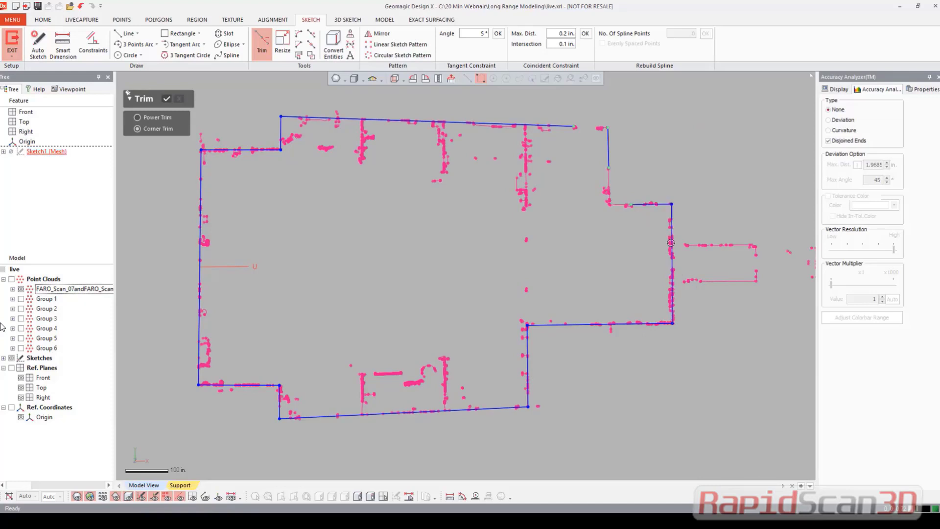
{"action": "left_click", "coordinate": [606, 156]}
{"action": "left_click", "coordinate": [633, 204]}
{"action": "left_click", "coordinate": [640, 204]}
{"action": "left_click", "coordinate": [609, 148]}
{"action": "left_click", "coordinate": [167, 100]}
{"action": "left_click", "coordinate": [11, 41]}
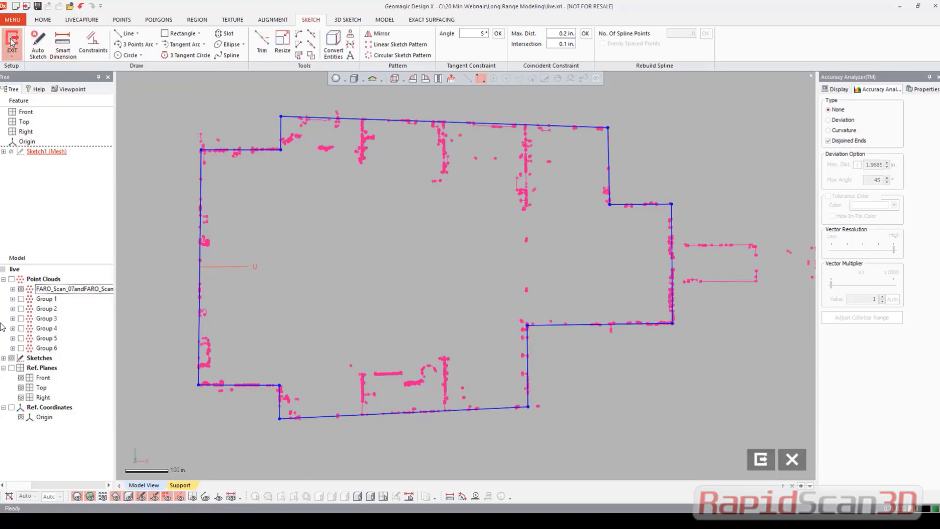
- Extrude the closed wall outline as a solid floor slab with a Blind length of 3 in
{"action": "left_click", "coordinate": [383, 19]}
{"action": "scroll", "coordinate": [387, 206], "scroll_direction": "down", "scroll_amount": 3}
{"action": "right_click_drag", "start_coordinate": [393, 226], "coordinate": [371, 102]}
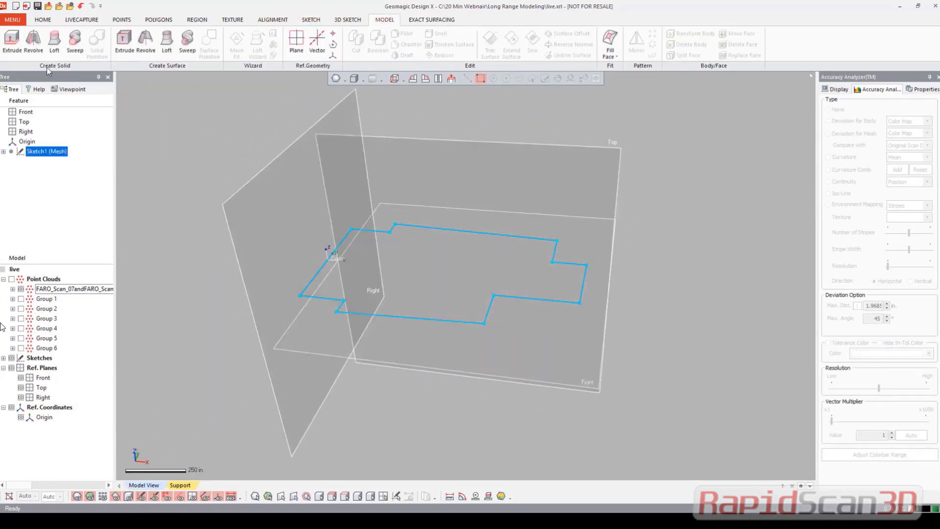
{"action": "left_click", "coordinate": [12, 42]}
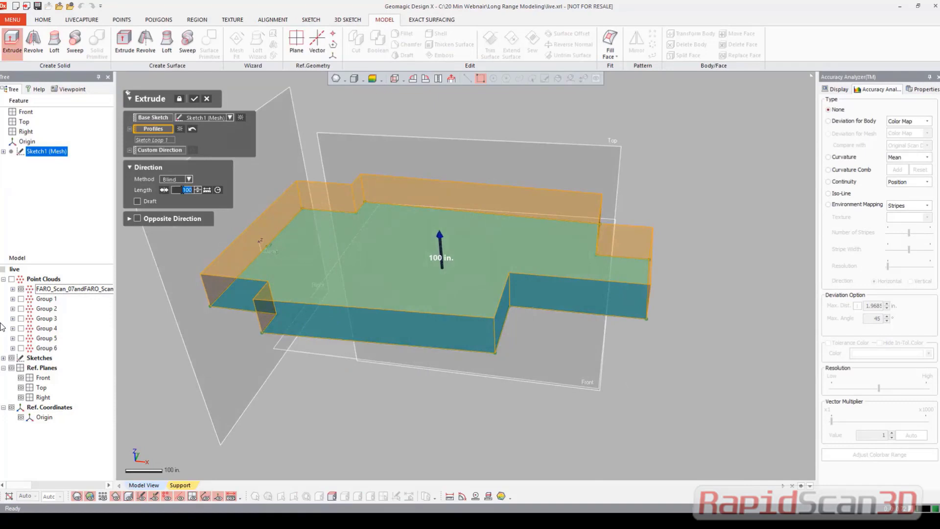
{"action": "type", "text": "3"}
{"action": "key", "text": "Return"}
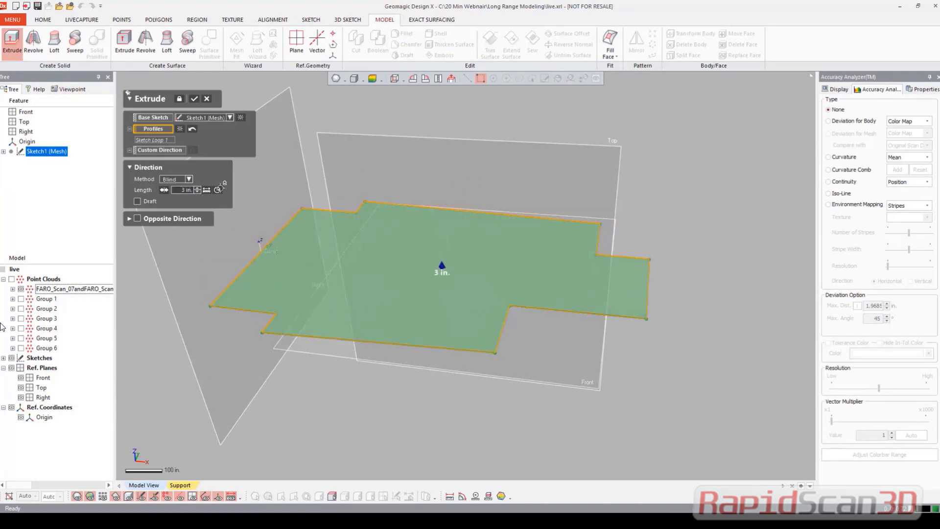
{"action": "left_click", "coordinate": [194, 100]}
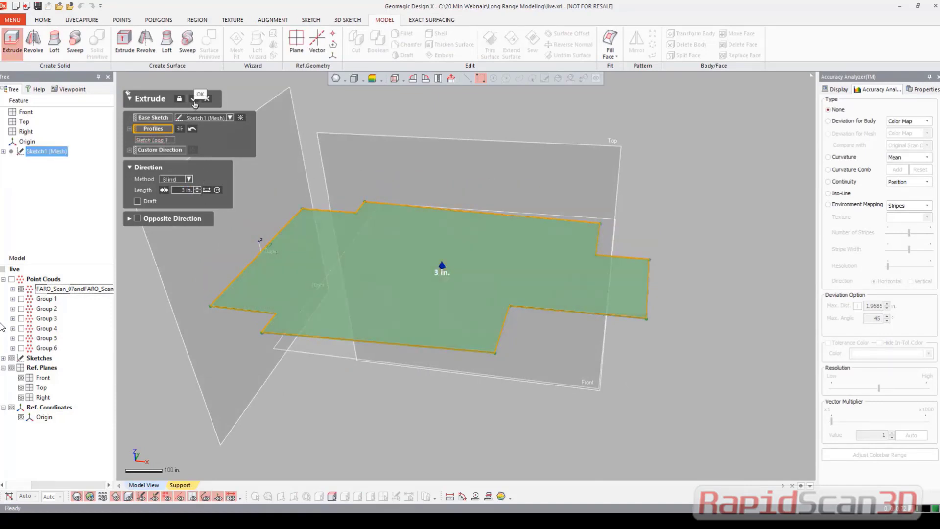
- Extrude the outline chain as a 100 in. wall surface, with the point clouds shown as a height reference
{"action": "left_click", "coordinate": [124, 44]}
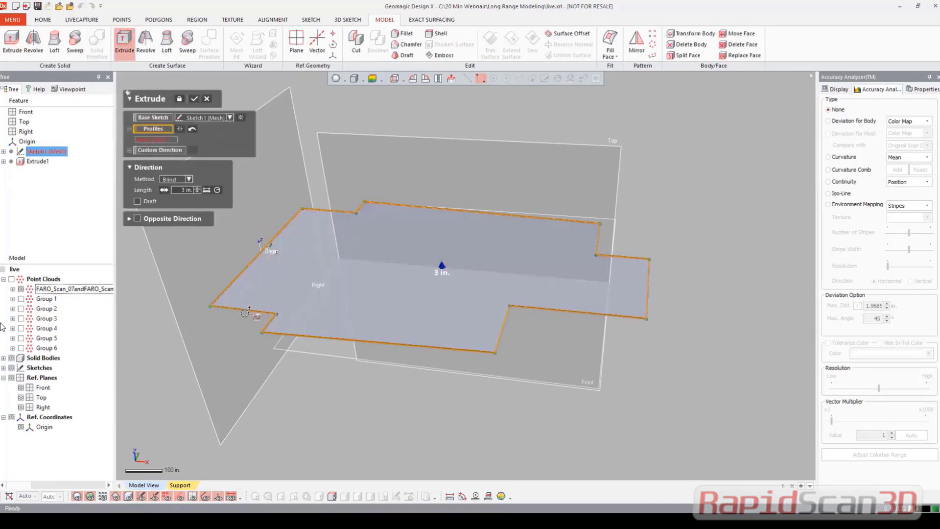
{"action": "left_click", "coordinate": [243, 311]}
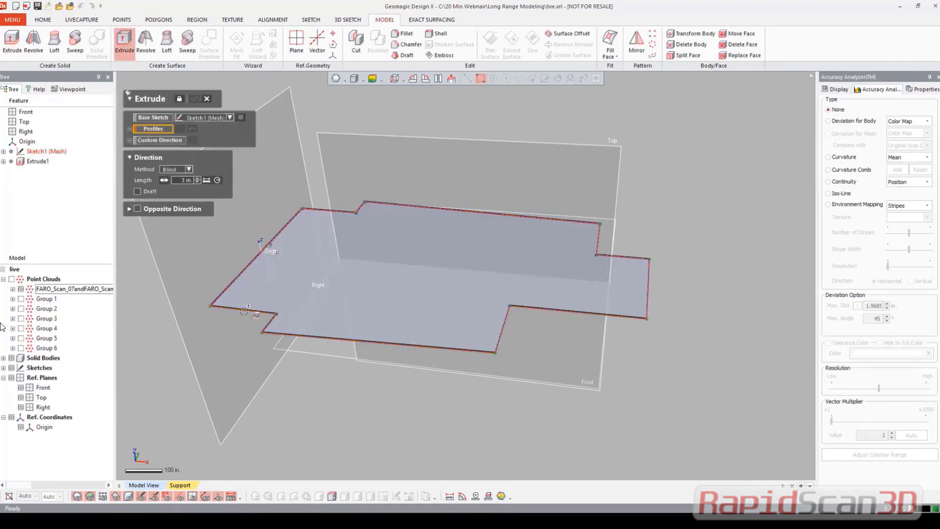
{"action": "left_click", "coordinate": [244, 312]}
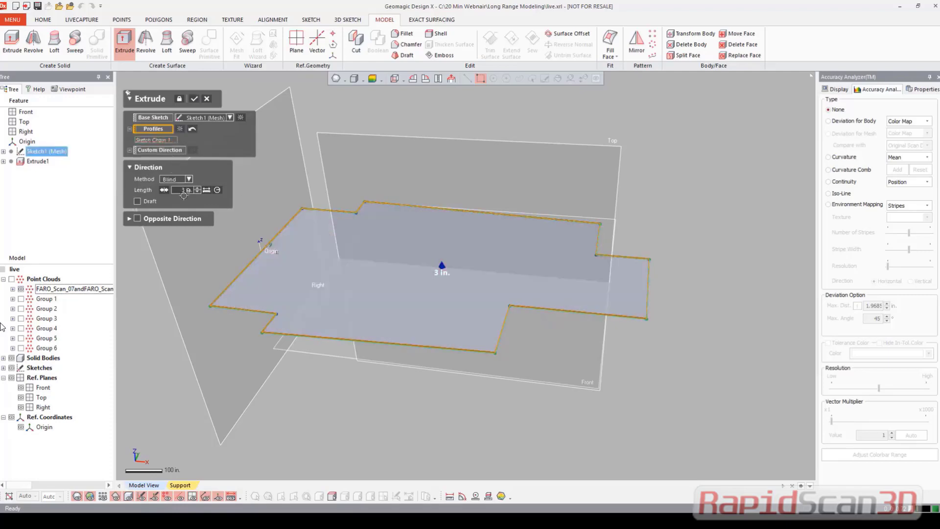
{"action": "left_click", "coordinate": [12, 279]}
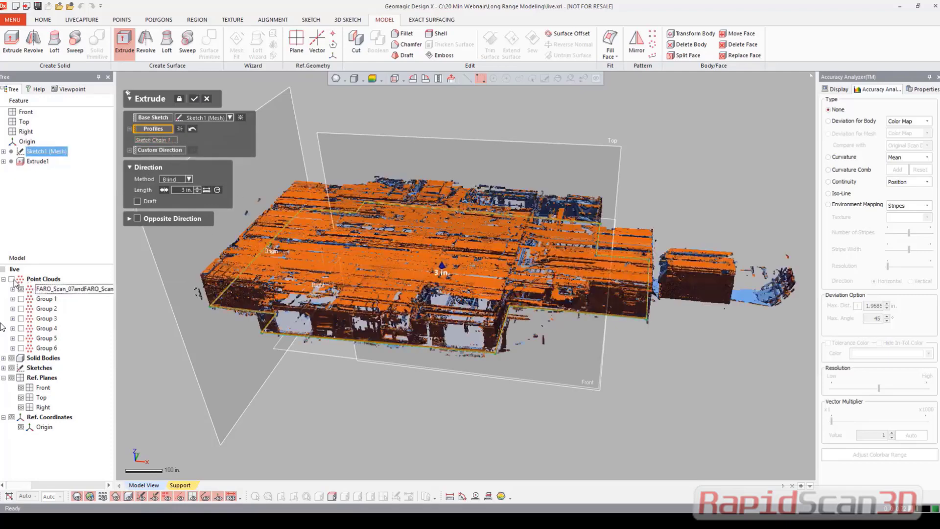
{"action": "type", "text": "100"}
{"action": "key", "text": "Return"}
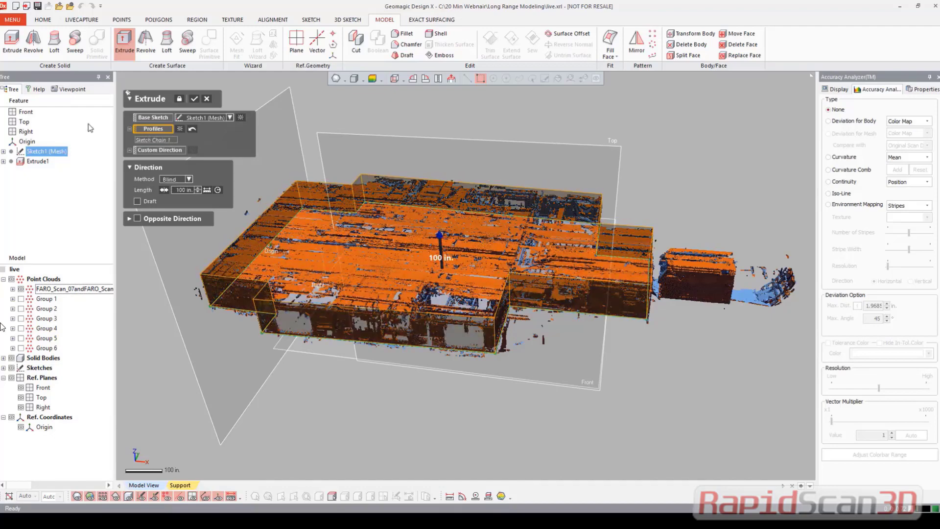
{"action": "left_click", "coordinate": [196, 100]}
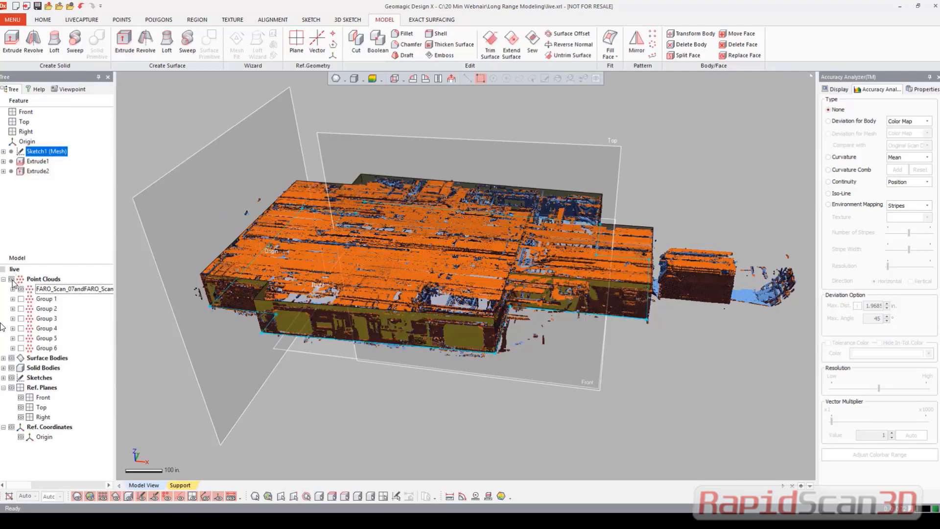
- Hide the point clouds and thicken the wall surface by 5 in. in Direction2, with Merge enabled
{"action": "left_click", "coordinate": [11, 279]}
{"action": "left_click", "coordinate": [450, 44]}
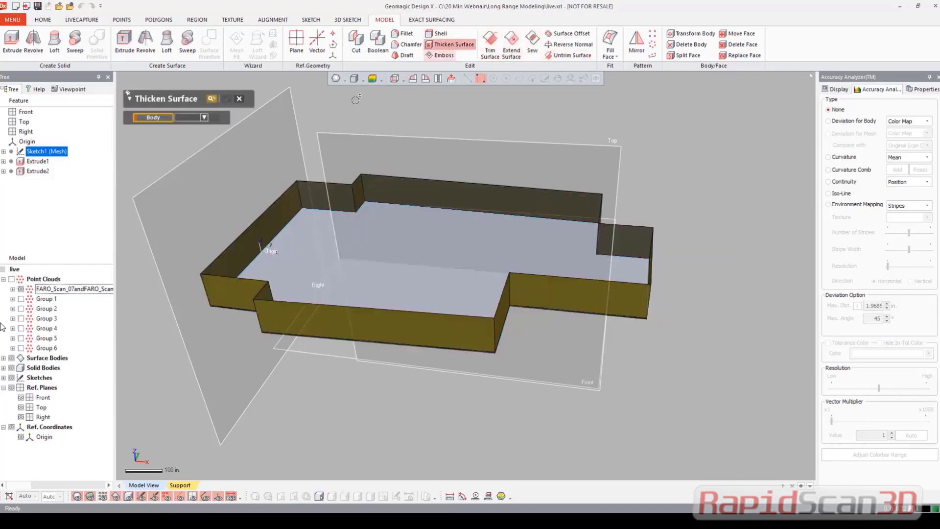
{"action": "left_click", "coordinate": [269, 218]}
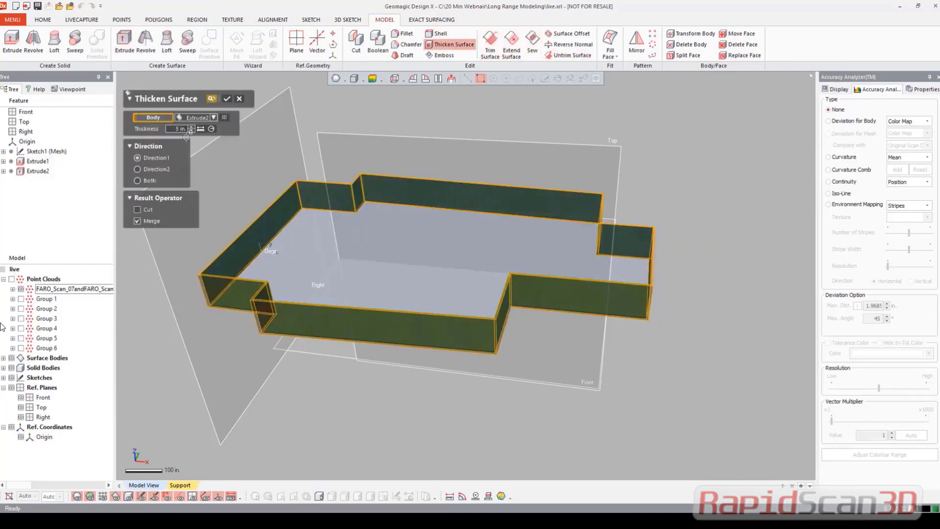
{"action": "left_click", "coordinate": [137, 169]}
{"action": "left_click", "coordinate": [138, 158]}
{"action": "left_click", "coordinate": [138, 169]}
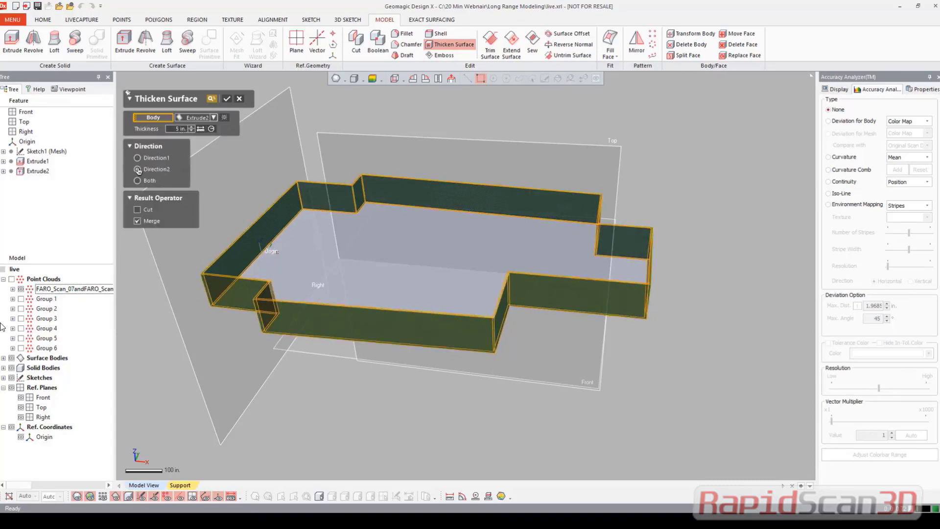
{"action": "left_click", "coordinate": [232, 99]}
- Overlay the point clouds on the walled solid, compare them from several angles, and hide the clouds again
{"action": "right_click_drag", "start_coordinate": [372, 221], "coordinate": [176, 298]}
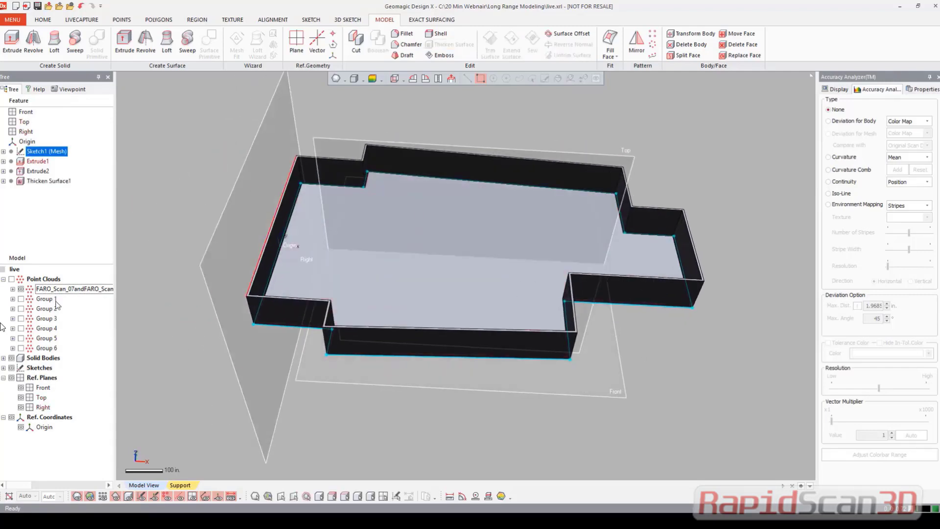
{"action": "left_click", "coordinate": [12, 279]}
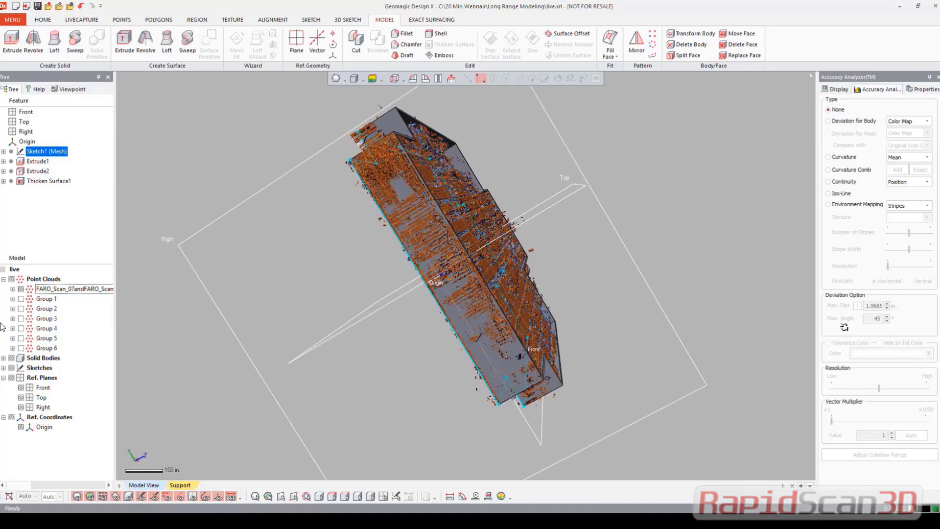
{"action": "left_click", "coordinate": [11, 279]}
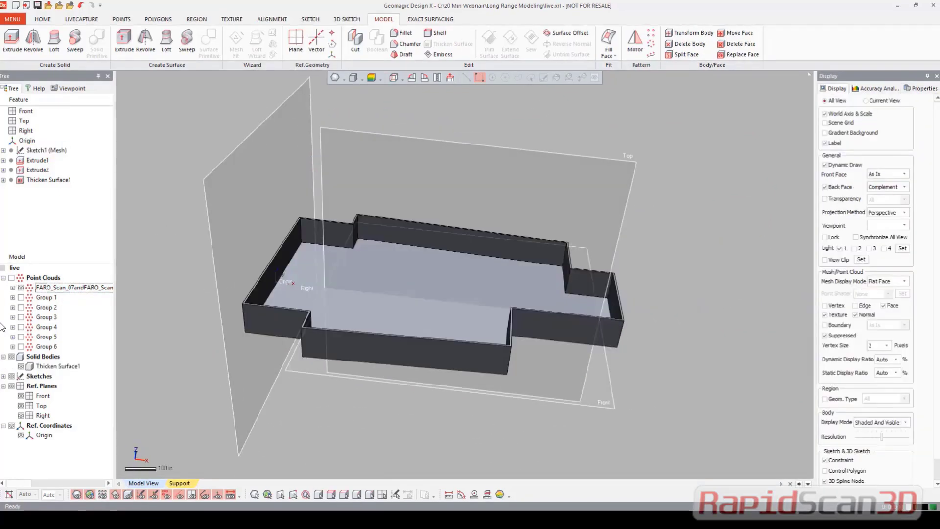
- Hide the solid bodies and display only the Group 1 point cloud
{"action": "left_click", "coordinate": [11, 278]}
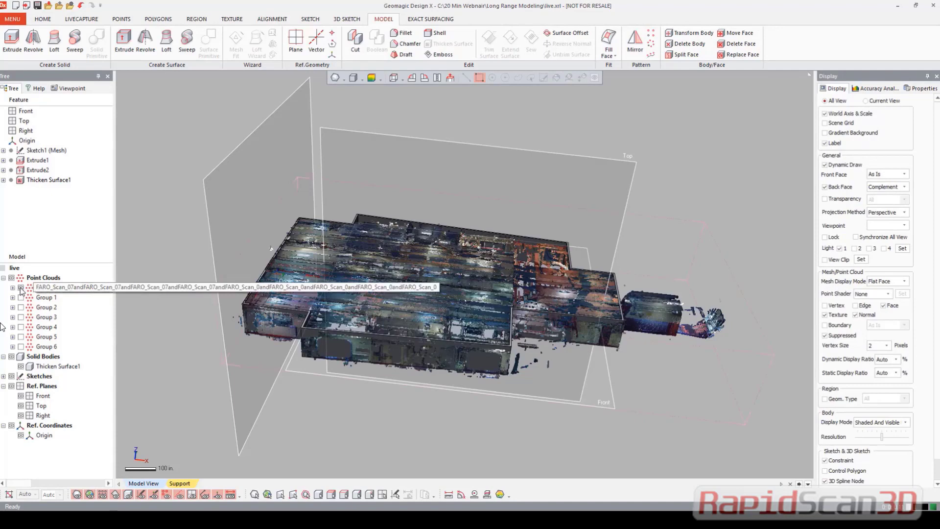
{"action": "left_click", "coordinate": [11, 356]}
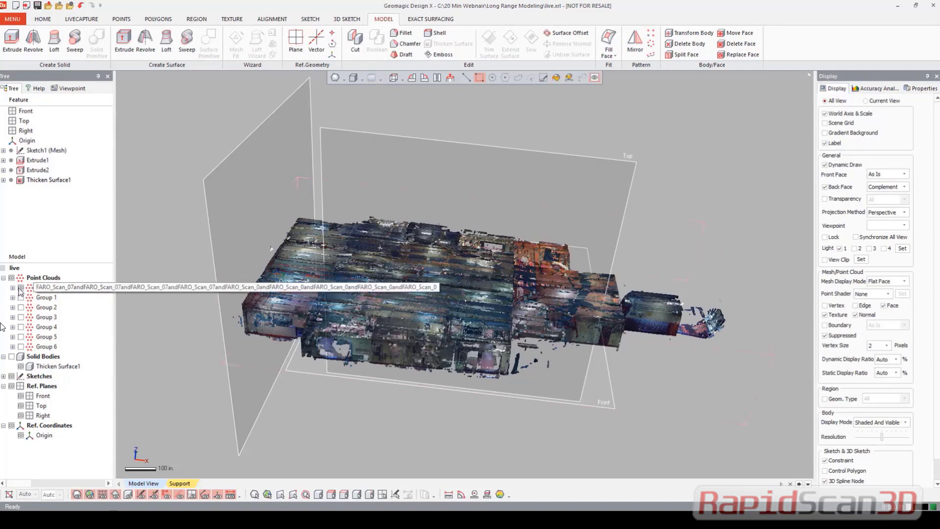
{"action": "left_click", "coordinate": [21, 287]}
{"action": "left_click", "coordinate": [20, 298]}
{"action": "right_click_drag", "start_coordinate": [489, 367], "coordinate": [234, 282]}
{"action": "scroll", "coordinate": [329, 273], "scroll_direction": "up", "scroll_amount": 5}
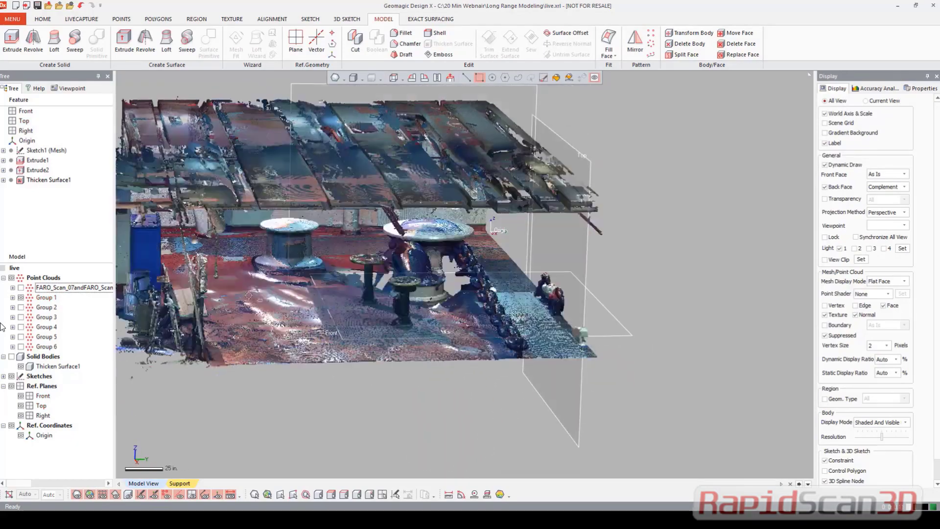
- Clip the view to a rectangular region around the spool-shaped table near the back wall of Group 1
{"action": "left_click", "coordinate": [483, 80]}
{"action": "right_click_drag", "start_coordinate": [253, 214], "coordinate": [250, 209]}
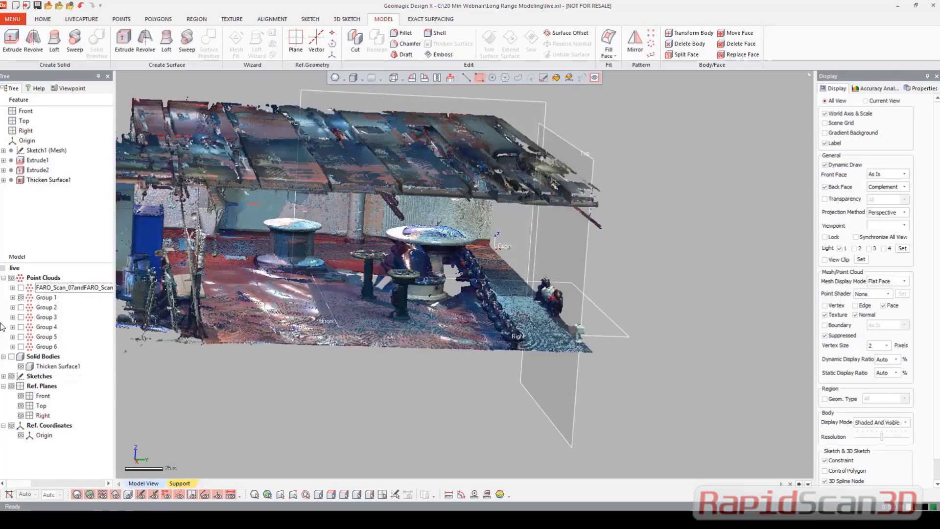
{"action": "left_click_drag", "start_coordinate": [247, 202], "coordinate": [339, 298]}
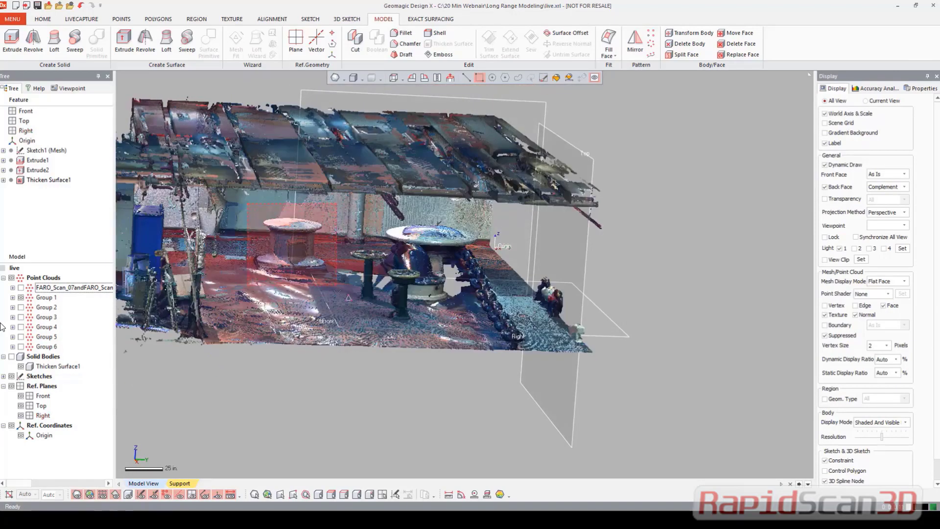
{"action": "right_click", "coordinate": [670, 253]}
{"action": "left_click", "coordinate": [700, 326]}
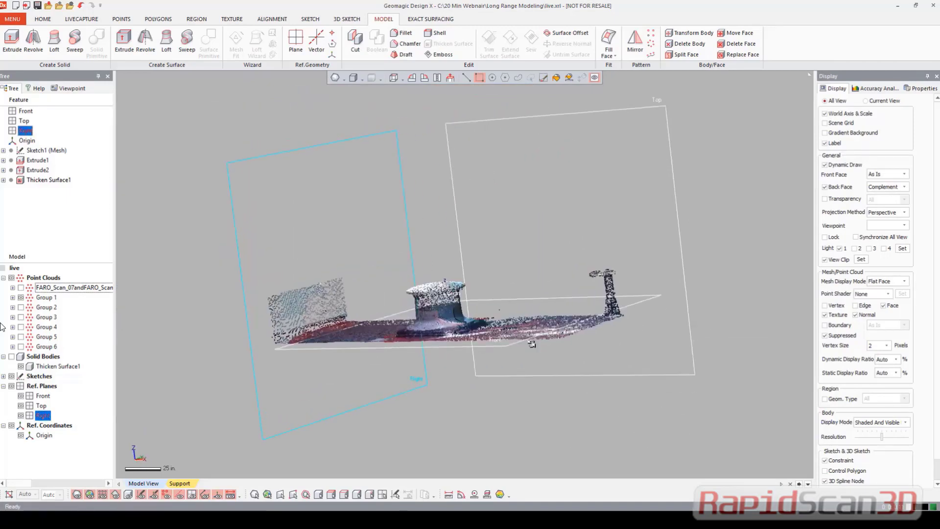
- Add a reference vector with the Find Cone Axis method, fitted to the points of the spool-shaped table's central barrel
{"action": "left_click", "coordinate": [313, 41]}
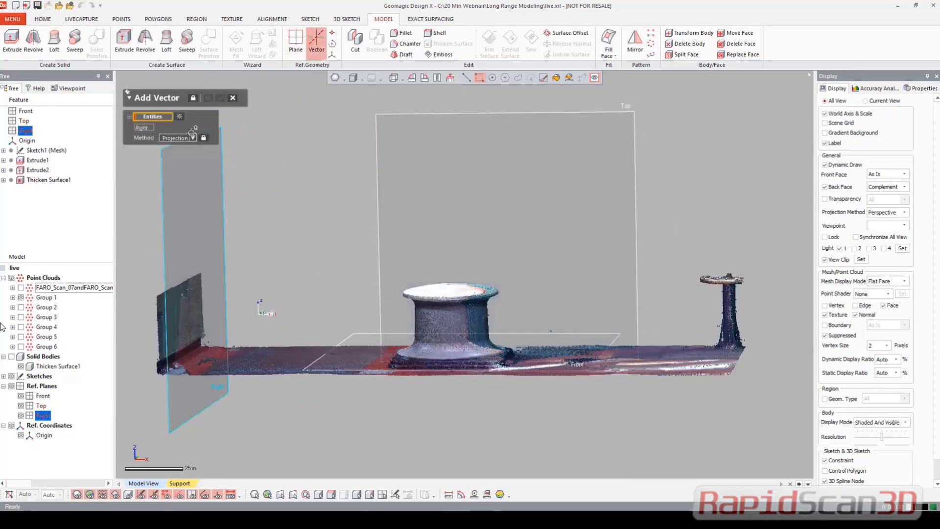
{"action": "left_click", "coordinate": [194, 139]}
{"action": "left_click", "coordinate": [181, 119]}
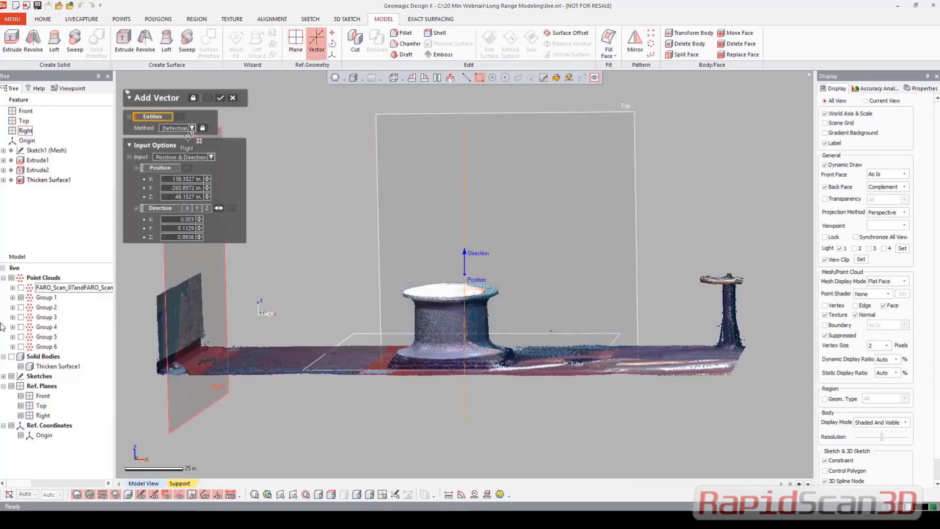
{"action": "left_click", "coordinate": [192, 128]}
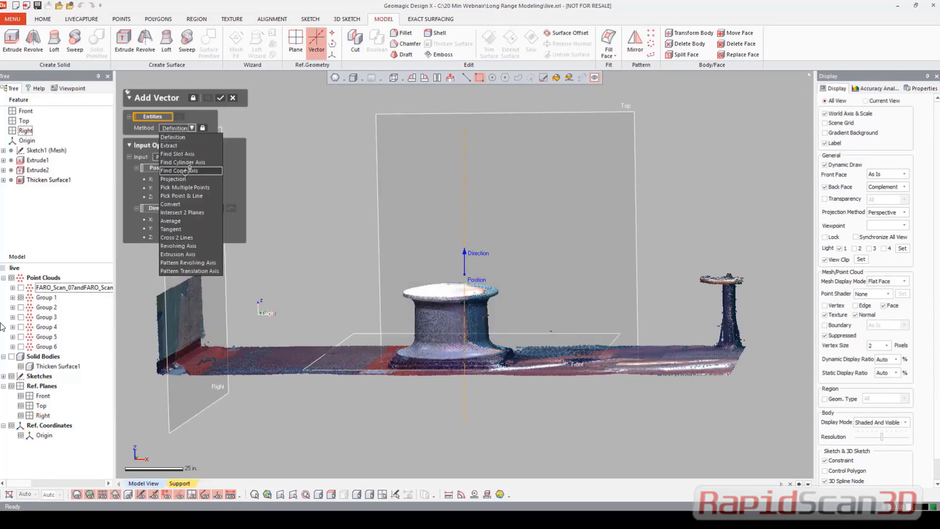
{"action": "left_click", "coordinate": [185, 171]}
{"action": "scroll", "coordinate": [370, 275], "scroll_direction": "up", "scroll_amount": 5}
{"action": "left_click_drag", "start_coordinate": [364, 269], "coordinate": [588, 323]}
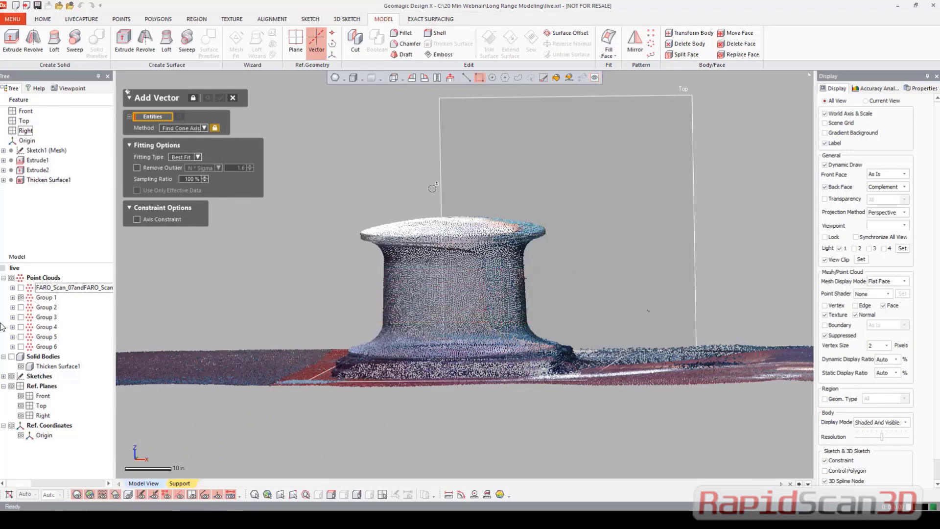
{"action": "left_click_drag", "start_coordinate": [350, 262], "coordinate": [594, 328]}
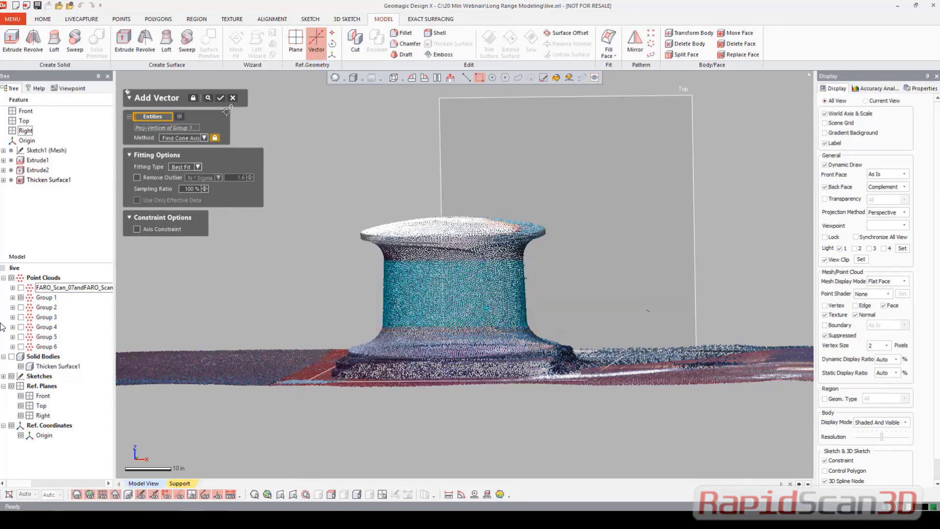
{"action": "left_click", "coordinate": [221, 98]}
{"action": "right_click_drag", "start_coordinate": [456, 221], "coordinate": [182, 80]}
{"action": "left_click", "coordinate": [207, 99]}
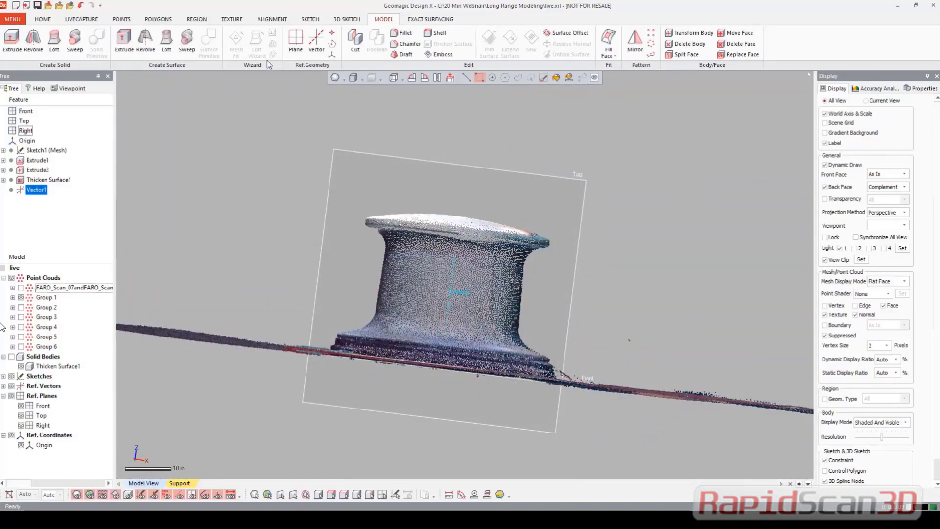
- Add a reference plane through the table's axis vector with the Pick Point & Coplanar Axis method, using a point on the barrel
{"action": "left_click", "coordinate": [296, 43]}
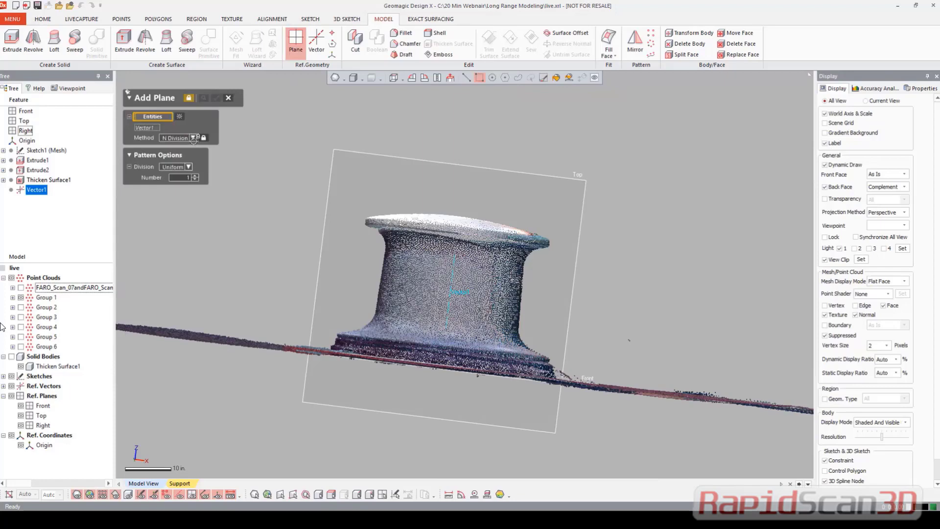
{"action": "left_click", "coordinate": [193, 138]}
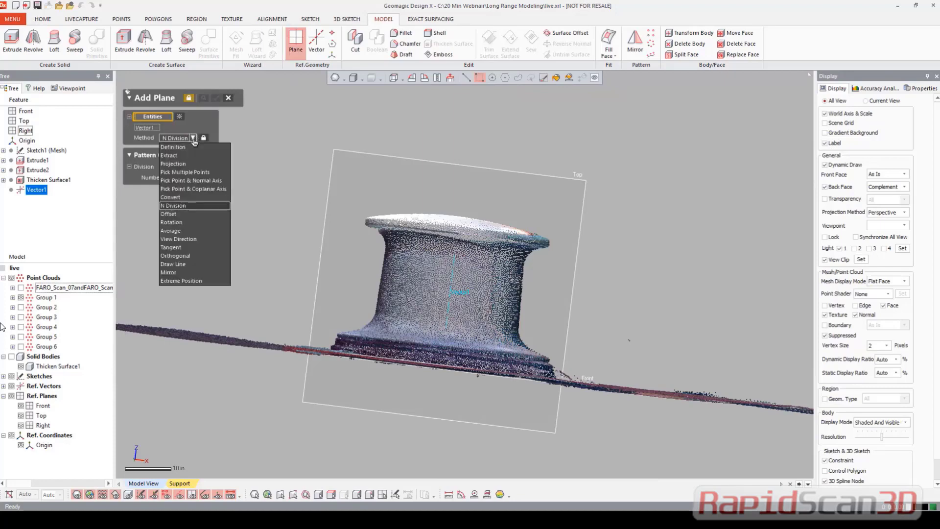
{"action": "left_click", "coordinate": [202, 190]}
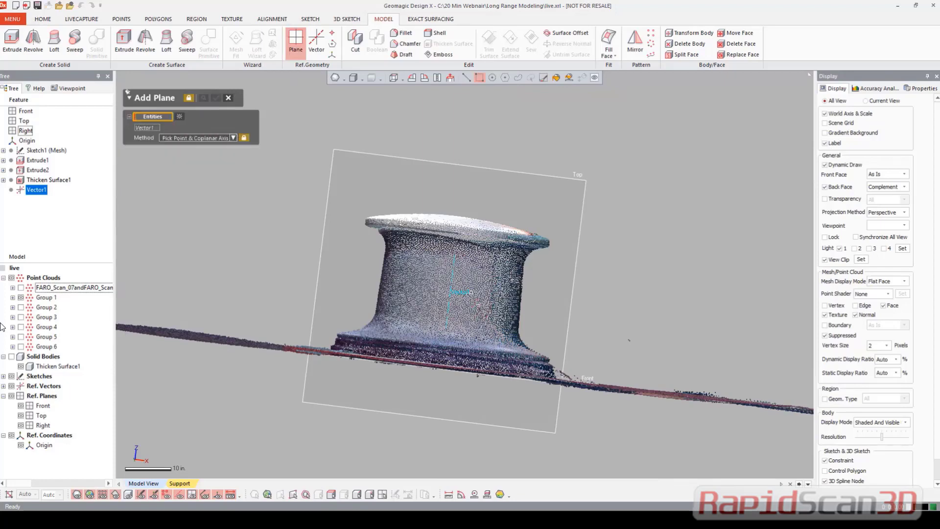
{"action": "left_click", "coordinate": [475, 291]}
{"action": "right_click_drag", "start_coordinate": [476, 291], "coordinate": [309, 161]}
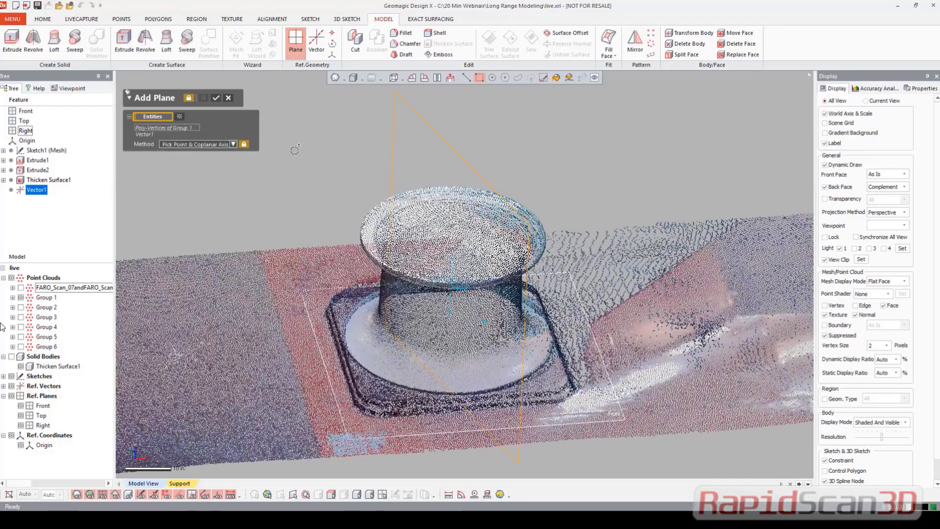
{"action": "left_click", "coordinate": [216, 98]}
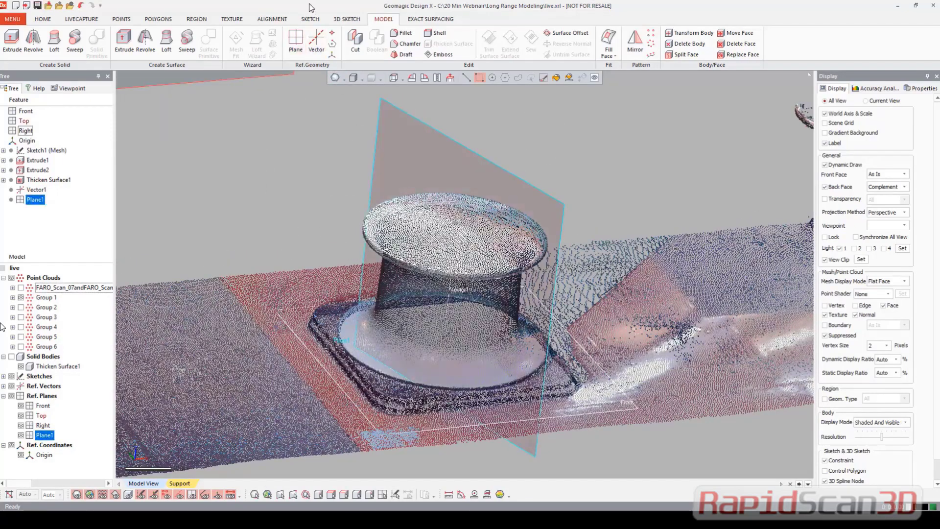
- Try a planar mesh sketch of Group 1 on the new plane to preview the table's section profile
{"action": "left_click", "coordinate": [310, 19]}
{"action": "left_click", "coordinate": [12, 40]}
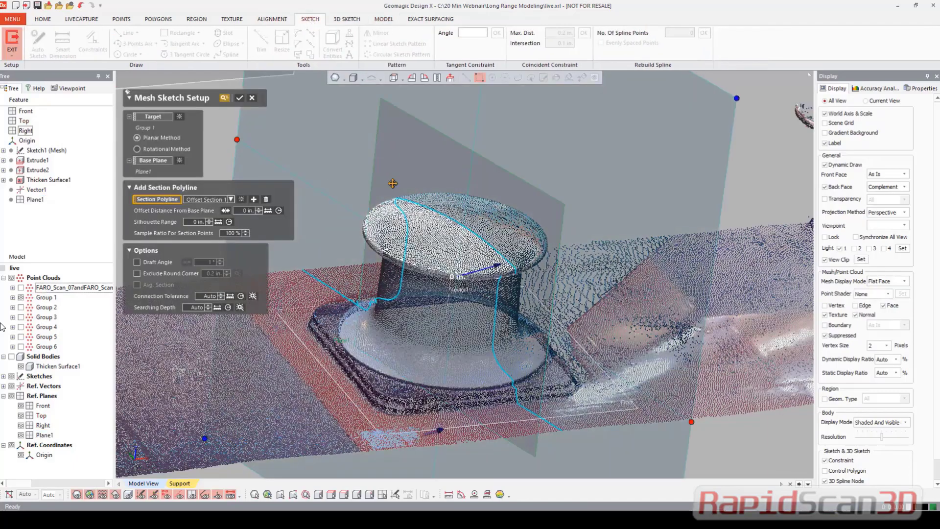
{"action": "right_click_drag", "start_coordinate": [420, 250], "coordinate": [453, 294]}
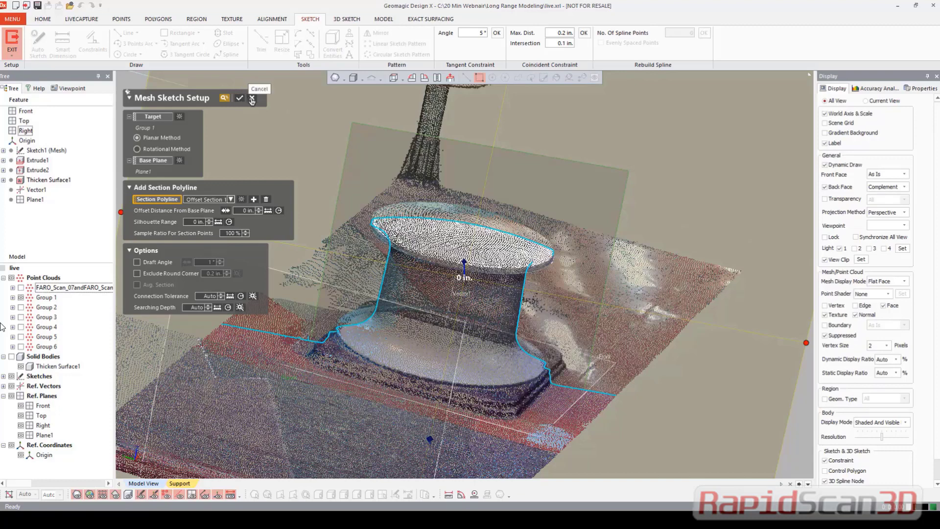
{"action": "left_click", "coordinate": [252, 100]}
- Turn off view clipping and display the combined FARO_Scan_07 point cloud in place of Group 1
{"action": "mouse_move", "coordinate": [358, 206]}
{"action": "right_mouse_down"}
{"action": "mouse_move", "coordinate": [358, 118]}
{"action": "mouse_move", "coordinate": [744, 266]}
{"action": "right_mouse_up"}
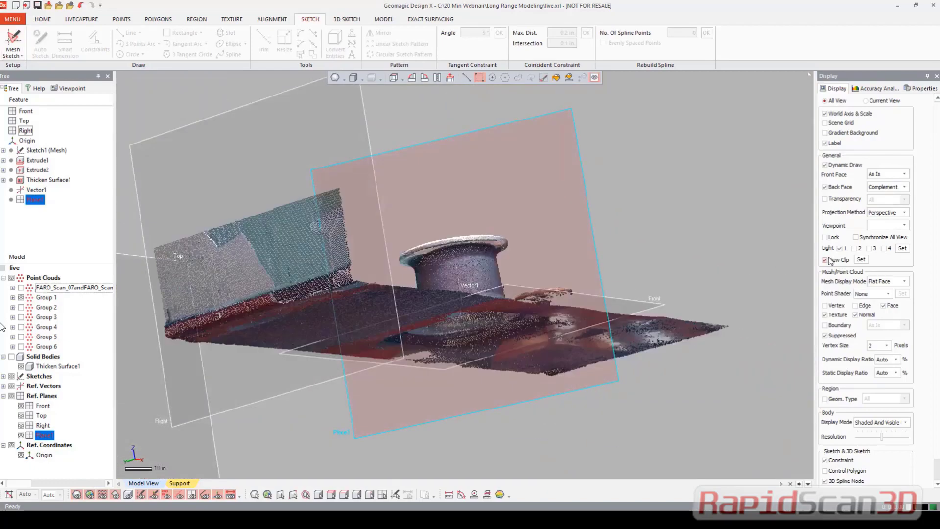
{"action": "left_click", "coordinate": [825, 260]}
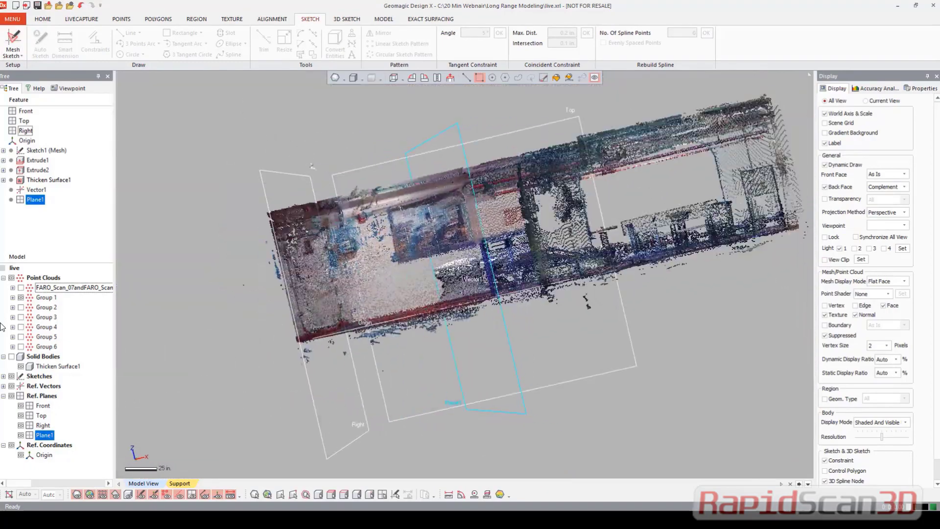
{"action": "left_click", "coordinate": [21, 288]}
{"action": "right_click_drag", "start_coordinate": [662, 158], "coordinate": [571, 202]}
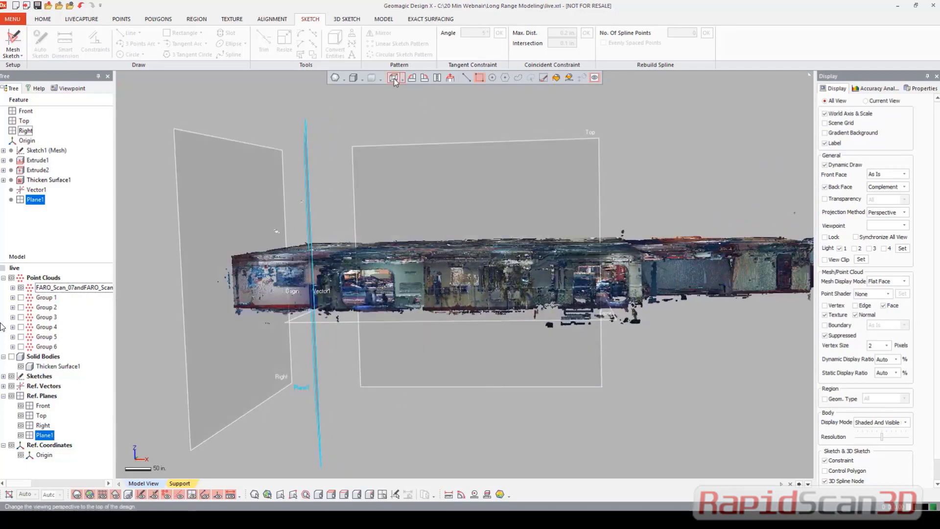
- Hide the reference planes and isolate the ceiling-side points along the full length of the combined scan, working from the top view
{"action": "left_click", "coordinate": [393, 77]}
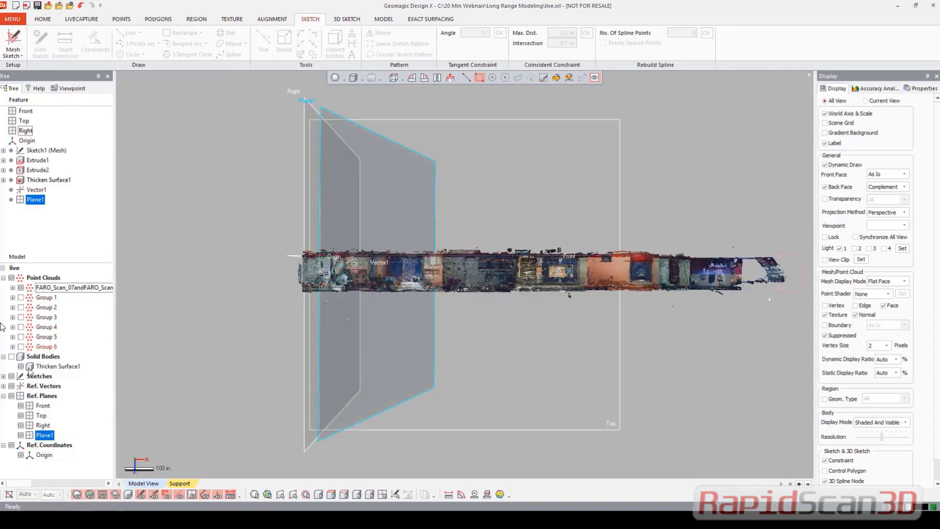
{"action": "left_click", "coordinate": [12, 396]}
{"action": "left_click_drag", "start_coordinate": [267, 267], "coordinate": [790, 310]}
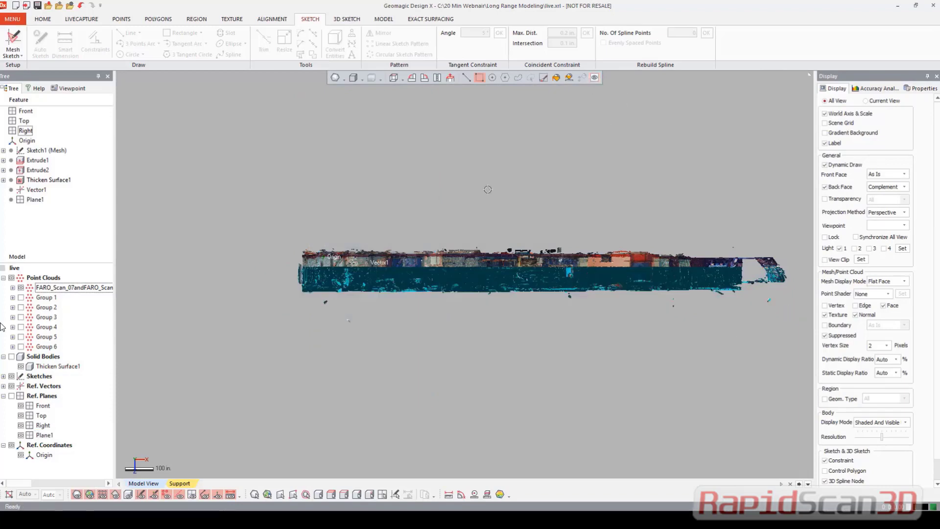
{"action": "left_click", "coordinate": [315, 155]}
{"action": "left_click_drag", "start_coordinate": [263, 266], "coordinate": [770, 358]}
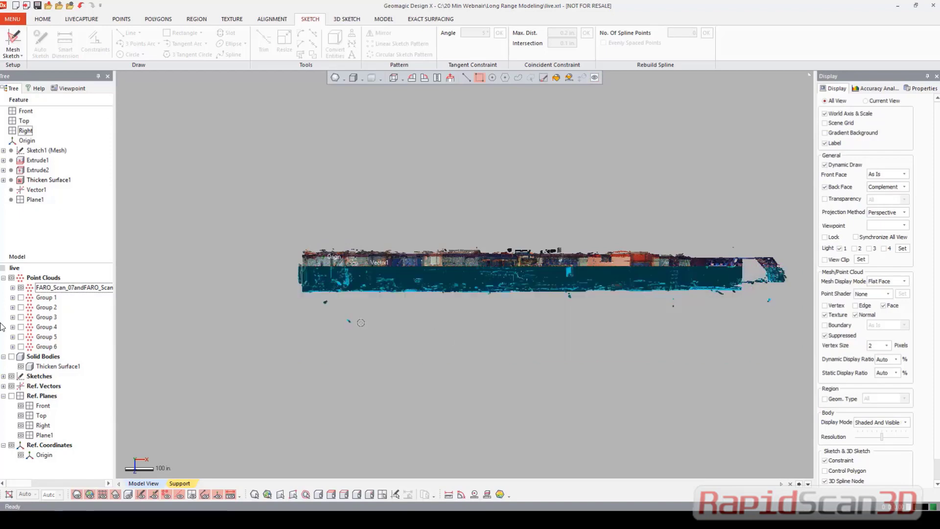
{"action": "right_click", "coordinate": [277, 307]}
{"action": "left_click", "coordinate": [323, 381]}
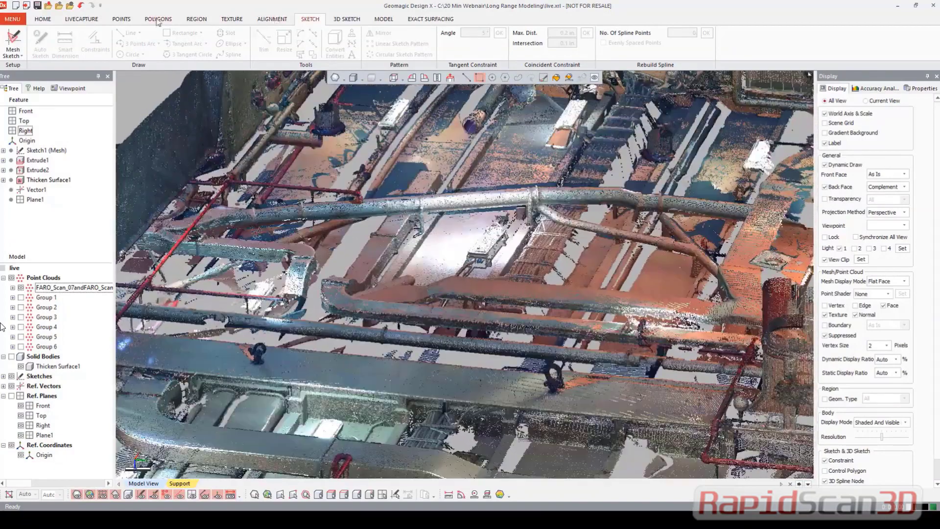
- Start the Pipe Wizard with Cylinder Selection and detect the long overhead pipe from points picked along its length
{"action": "left_click", "coordinate": [43, 21]}
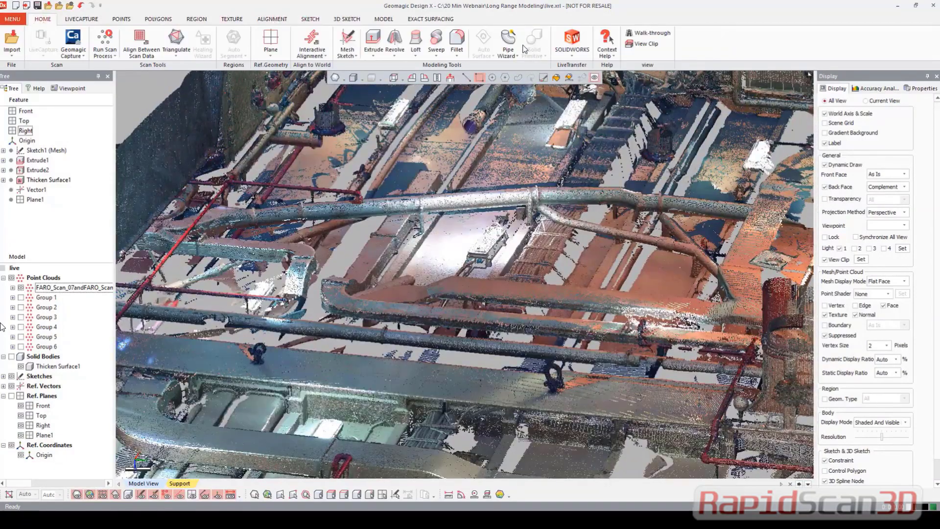
{"action": "left_click", "coordinate": [508, 42]}
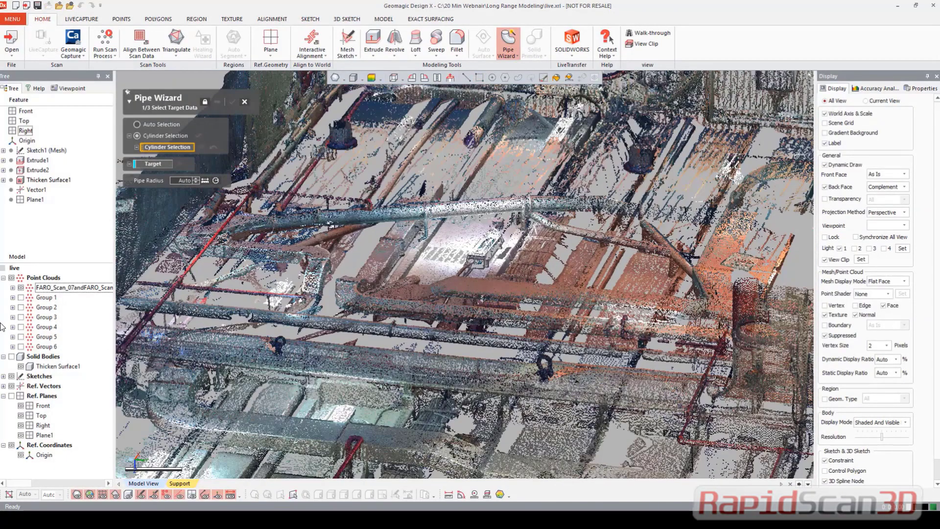
{"action": "scroll", "coordinate": [264, 232], "scroll_direction": "up", "scroll_amount": 1}
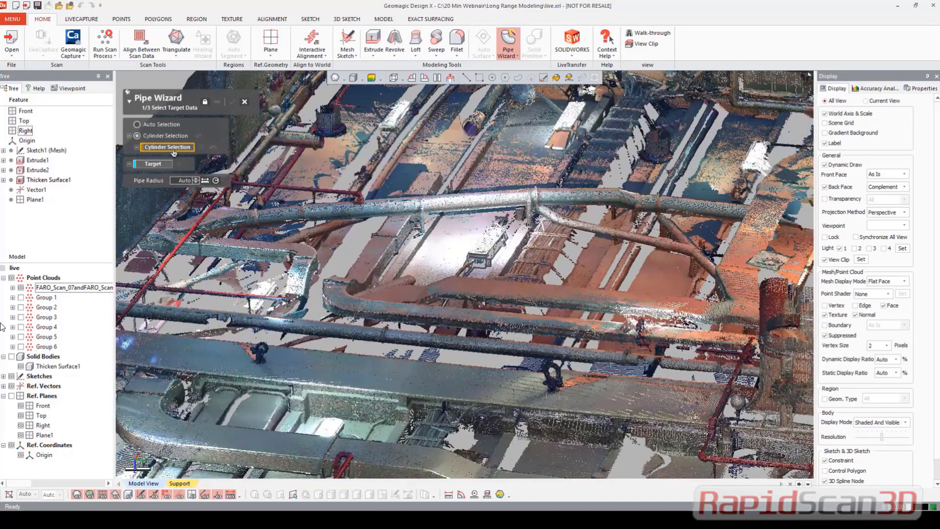
{"action": "left_click", "coordinate": [277, 212]}
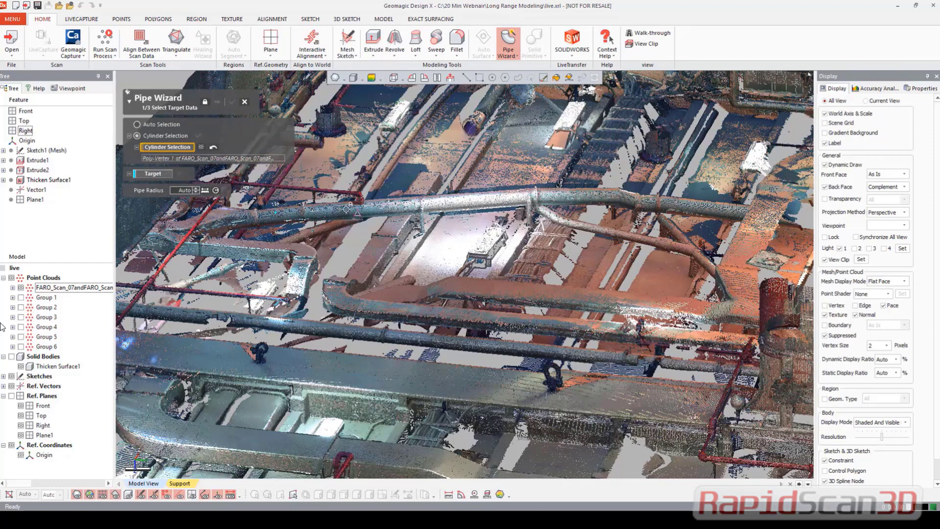
{"action": "left_click", "coordinate": [347, 208]}
{"action": "left_click", "coordinate": [473, 204]}
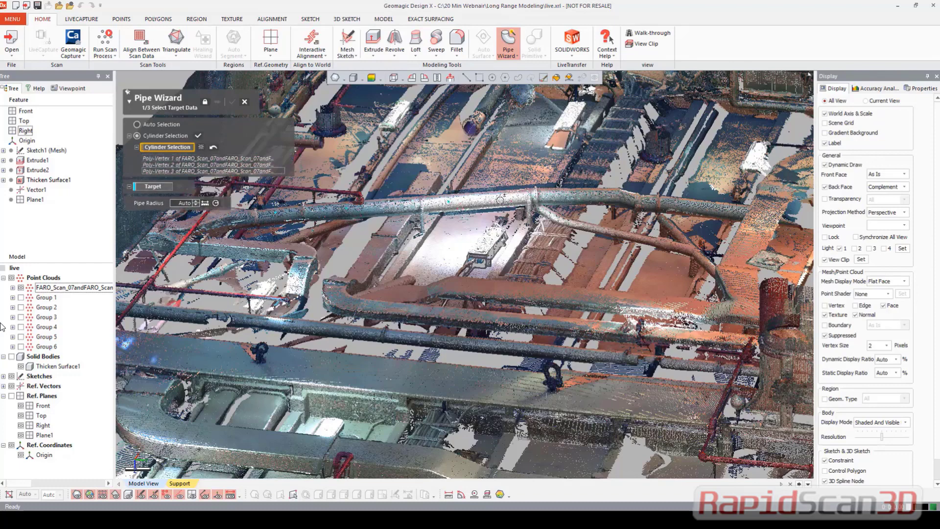
{"action": "left_click", "coordinate": [510, 201]}
{"action": "left_click", "coordinate": [567, 195]}
{"action": "left_click", "coordinate": [630, 198]}
{"action": "right_click_drag", "start_coordinate": [582, 204], "coordinate": [477, 201], "text": "ctrl"}
{"action": "scroll", "coordinate": [470, 201], "scroll_direction": "up", "scroll_amount": 3}
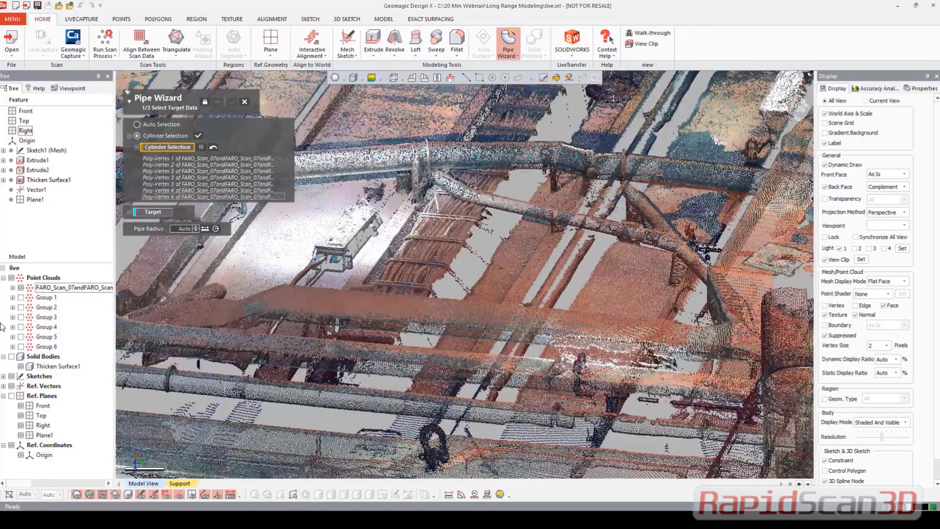
{"action": "left_click", "coordinate": [648, 167]}
{"action": "scroll", "coordinate": [648, 167], "scroll_direction": "down", "scroll_amount": 3}
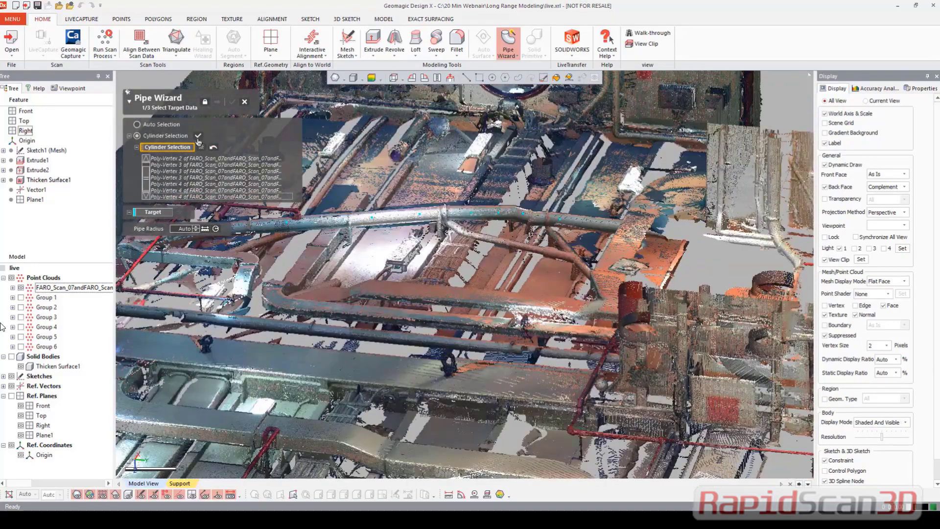
{"action": "left_click", "coordinate": [199, 137]}
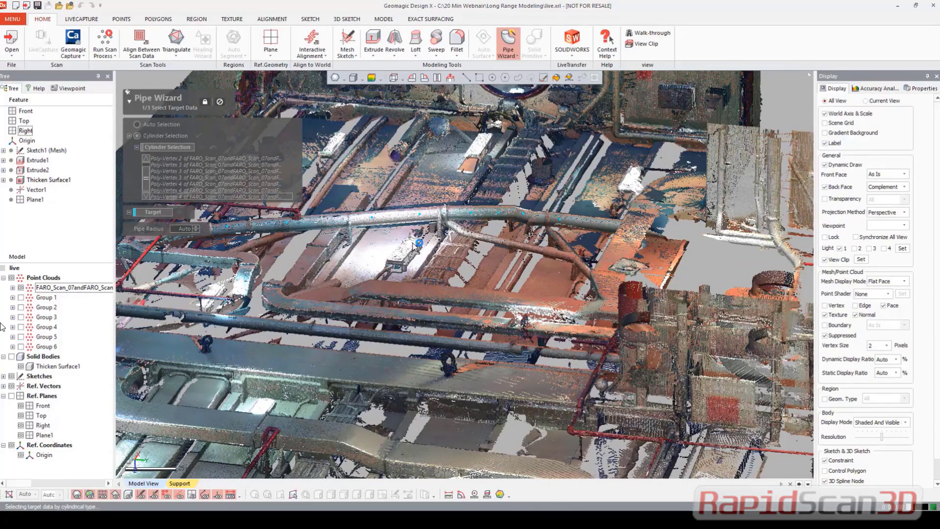
- Extend the pipe's target selection by picking two more points along its far end and running the cylinder detection again
{"action": "scroll", "coordinate": [401, 233], "scroll_direction": "up", "scroll_amount": 5}
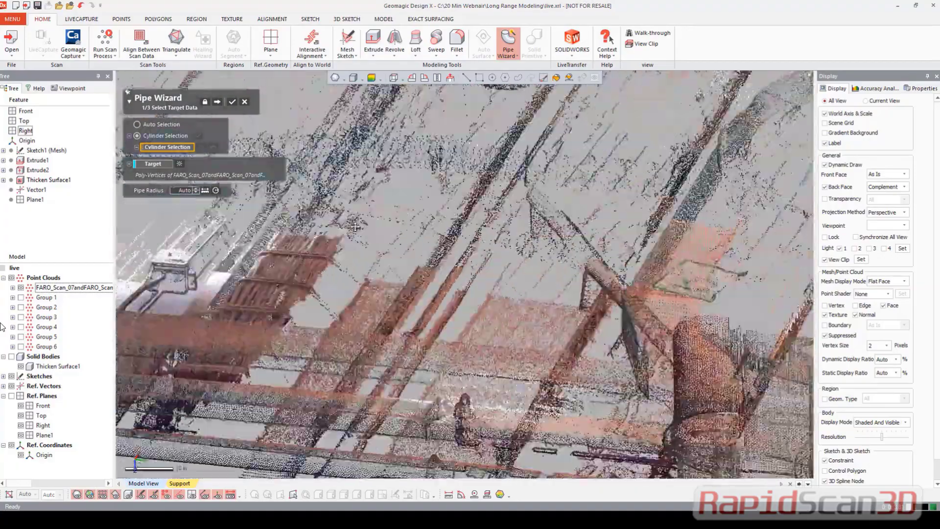
{"action": "scroll", "coordinate": [355, 226], "scroll_direction": "down", "scroll_amount": 5}
{"action": "left_click", "coordinate": [474, 179]}
{"action": "right_click_drag", "start_coordinate": [474, 180], "coordinate": [537, 188]}
{"action": "left_click", "coordinate": [538, 188]}
{"action": "scroll", "coordinate": [450, 223], "scroll_direction": "down", "scroll_amount": 2}
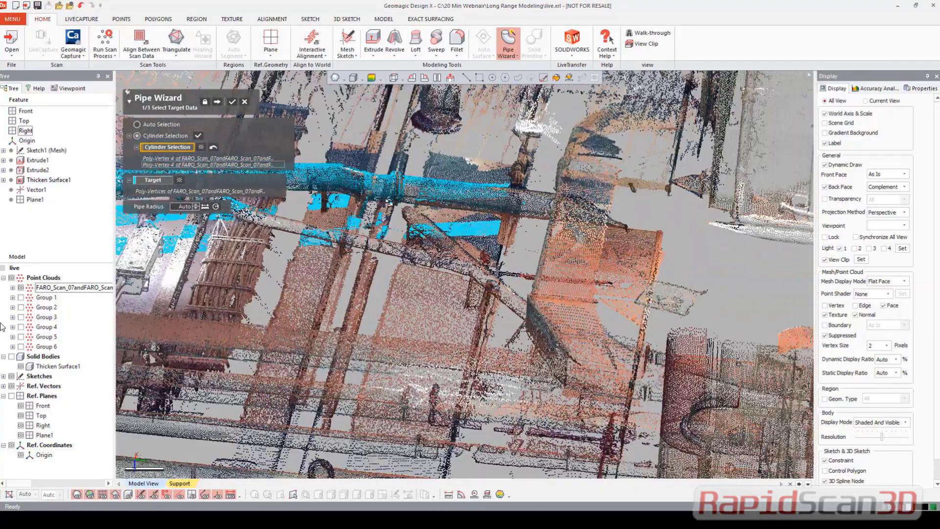
{"action": "left_click", "coordinate": [199, 137]}
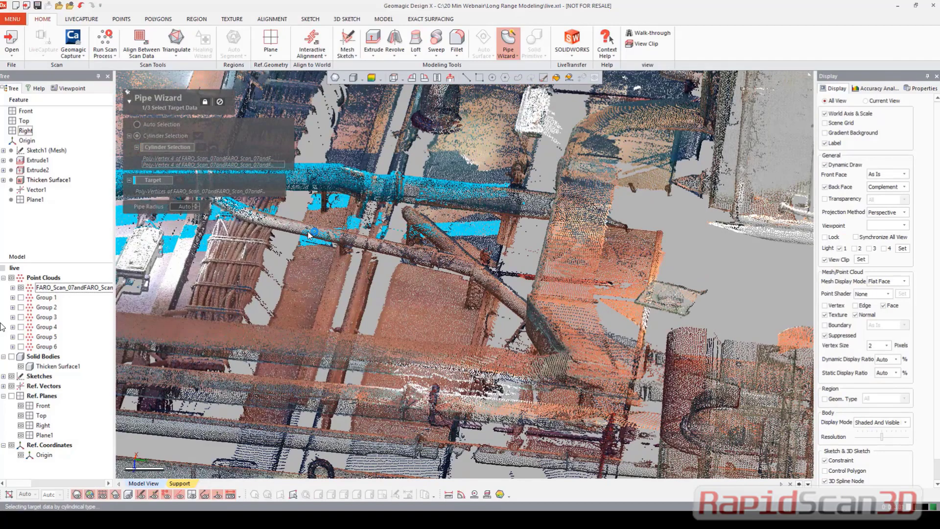
- Remove the stray ceiling points behind the pipe from the Pipe Wizard's target selection
{"action": "scroll", "coordinate": [309, 235], "scroll_direction": "down", "scroll_amount": 2}
{"action": "right_click_drag", "start_coordinate": [308, 235], "coordinate": [552, 232]}
{"action": "scroll", "coordinate": [507, 265], "scroll_direction": "up", "scroll_amount": 2}
{"action": "mouse_move", "coordinate": [602, 259]}
{"action": "right_mouse_down"}
{"action": "mouse_move", "coordinate": [533, 228]}
{"action": "mouse_move", "coordinate": [408, 233]}
{"action": "mouse_move", "coordinate": [495, 207]}
{"action": "mouse_move", "coordinate": [503, 230]}
{"action": "right_mouse_up"}
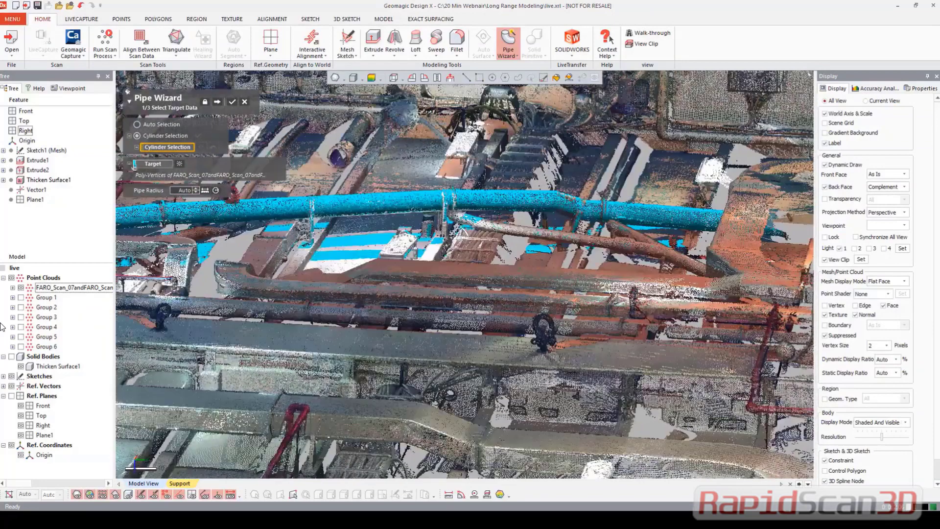
{"action": "left_click", "coordinate": [139, 163]}
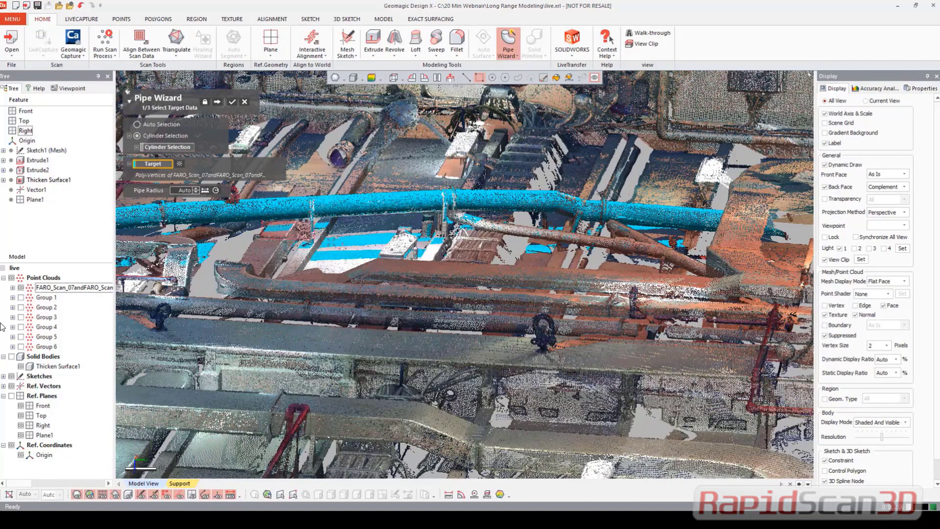
{"action": "left_click_drag", "start_coordinate": [326, 237], "coordinate": [459, 269], "text": "ctrl"}
{"action": "mouse_move", "coordinate": [248, 278]}
{"action": "right_mouse_down"}
{"action": "mouse_move", "coordinate": [314, 294]}
{"action": "mouse_move", "coordinate": [265, 285]}
{"action": "right_mouse_up"}
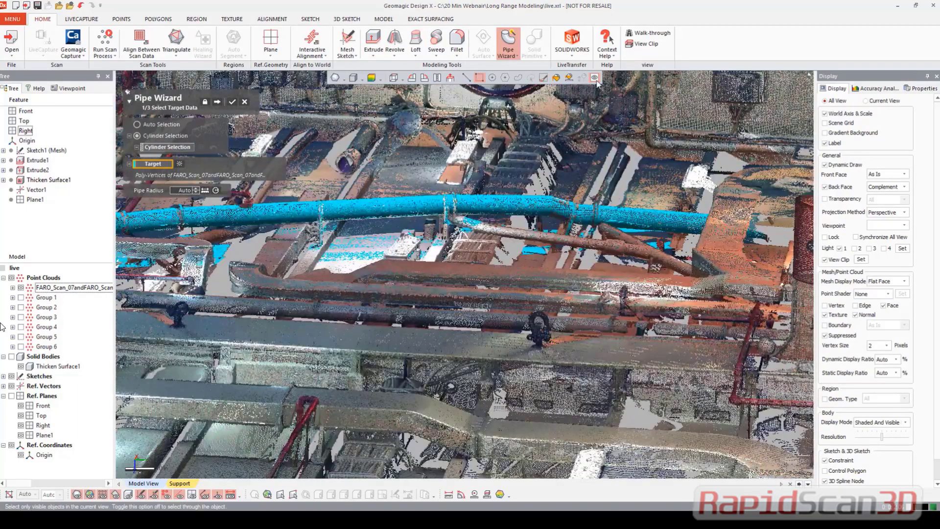
{"action": "right_click_drag", "start_coordinate": [500, 308], "coordinate": [265, 282]}
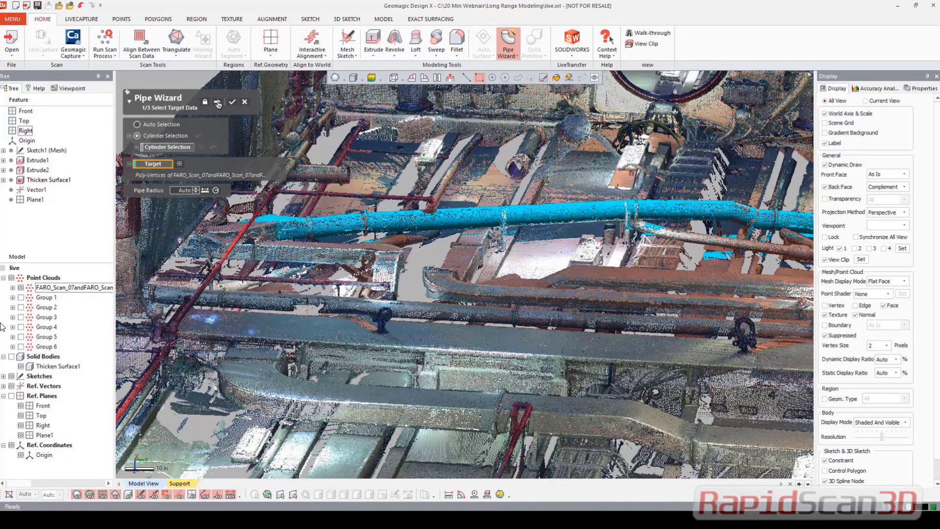
- Generate the overhead pipe from the selected target points as a merged solid with capped ends along a freeform curve path
{"action": "left_click", "coordinate": [218, 103]}
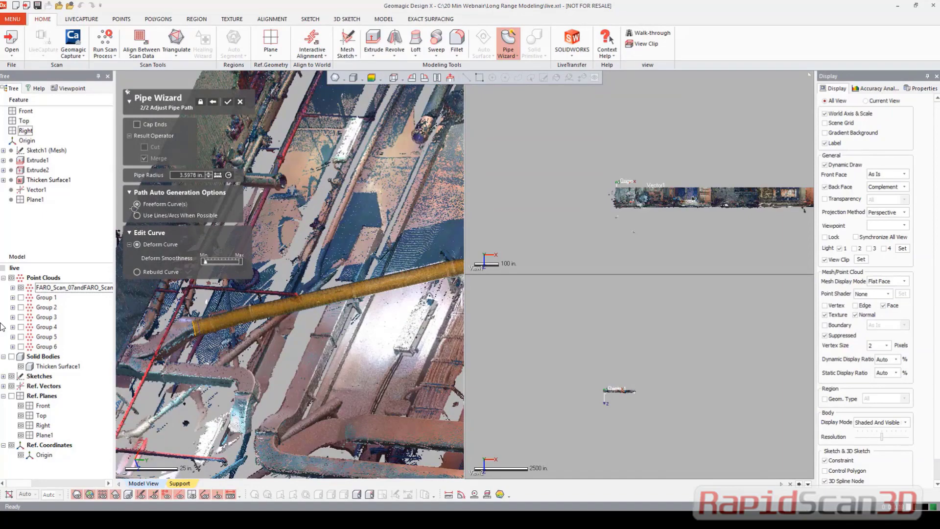
{"action": "left_click", "coordinate": [137, 124]}
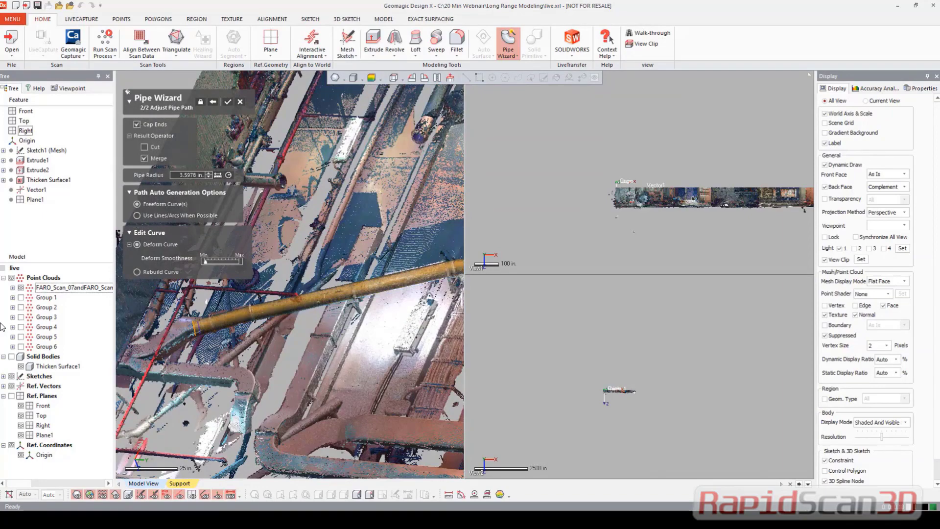
{"action": "left_click", "coordinate": [228, 102]}
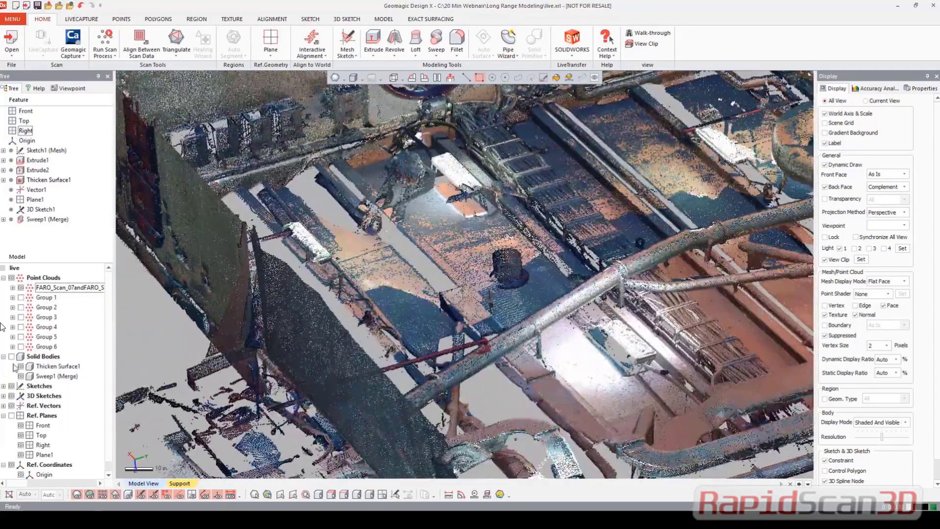
- Show the solid bodies and hide the point clouds to view the modelled pipe together with the walls and floor
{"action": "left_click", "coordinate": [11, 357]}
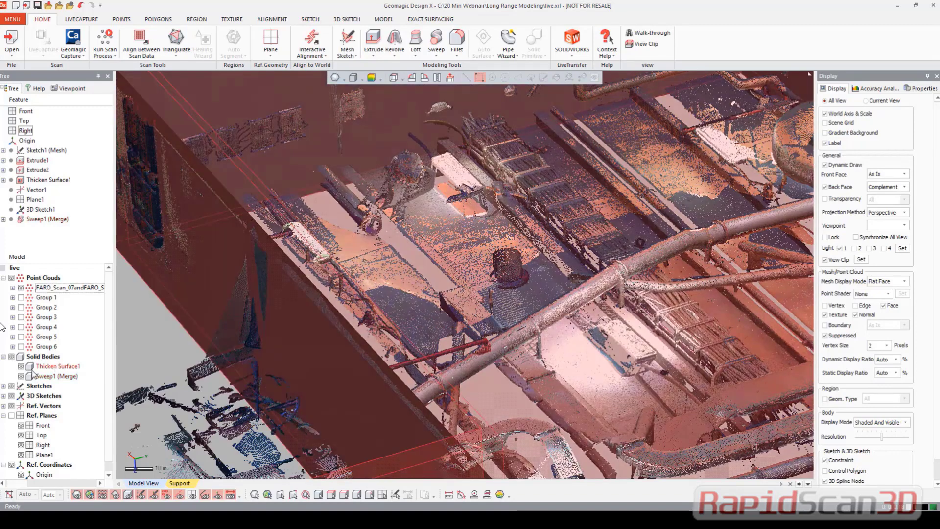
{"action": "left_click", "coordinate": [11, 277]}
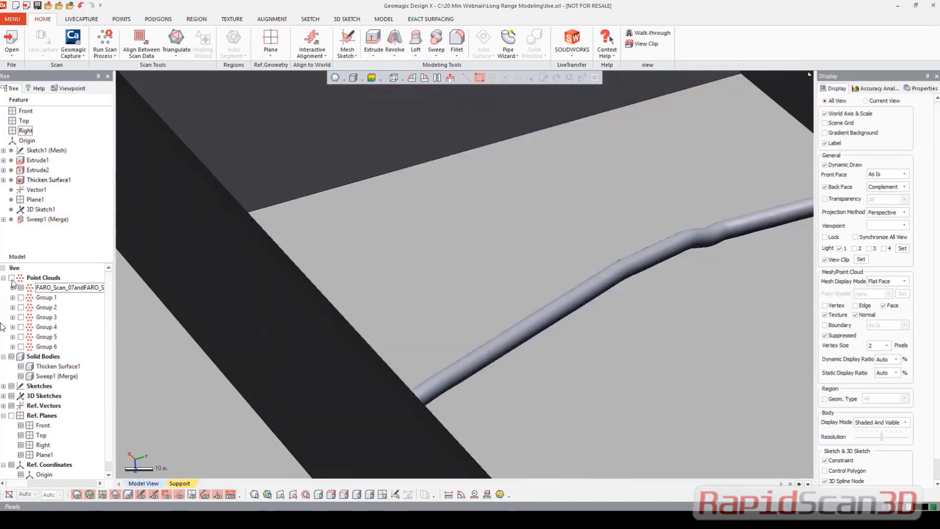
{"action": "scroll", "coordinate": [376, 330], "scroll_direction": "down", "scroll_amount": 4}
{"action": "middle_click_drag", "start_coordinate": [375, 330], "coordinate": [327, 292]}
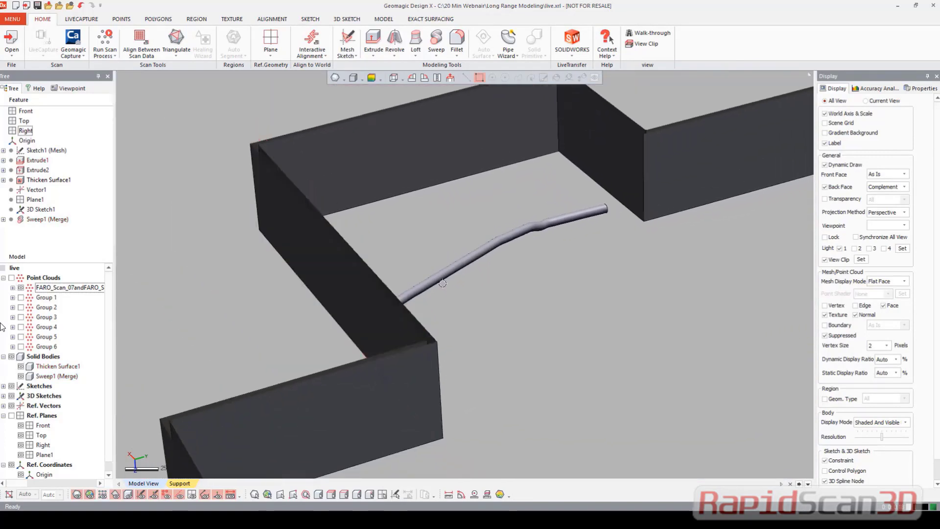